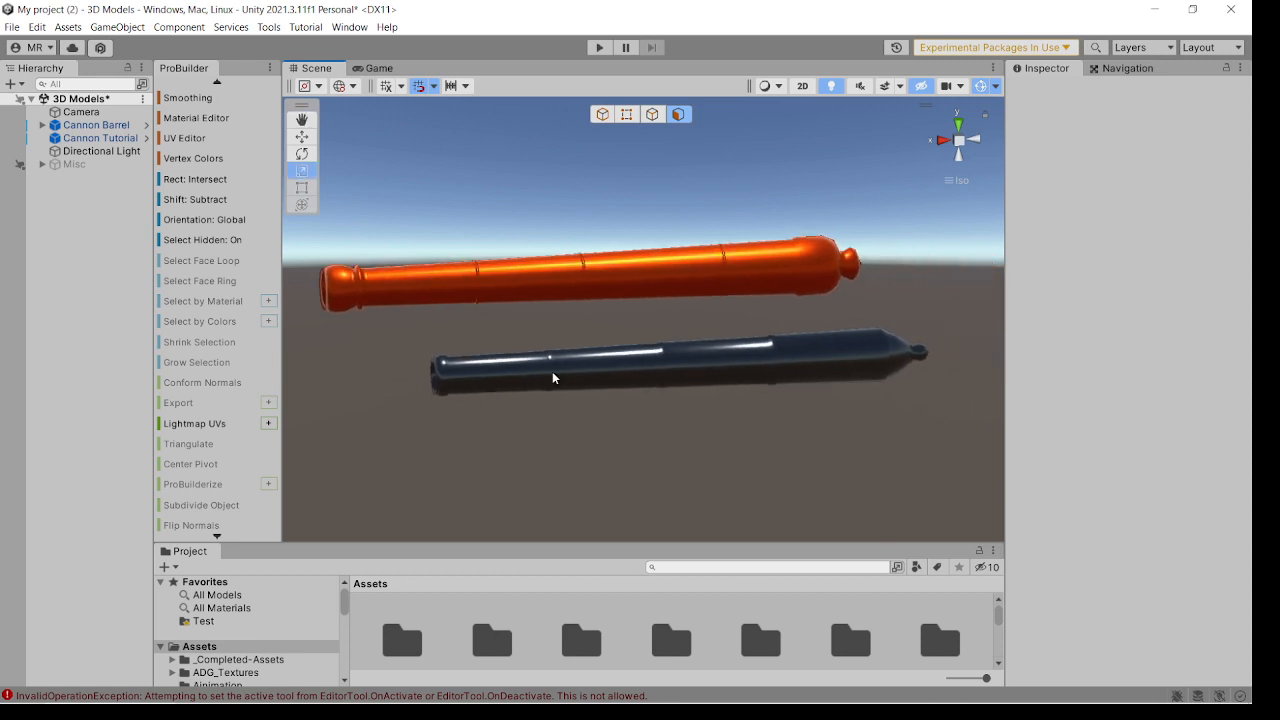
Examine the two finished cannon barrel models from several angles.
right_drag(552, 374, 637, 388)
middle_drag(516, 340, 665, 360)
right_drag(638, 400, 709, 387)
middle_drag(651, 385, 645, 348)
scroll(626, 347, up, 3)
right_drag(638, 365, 636, 362)
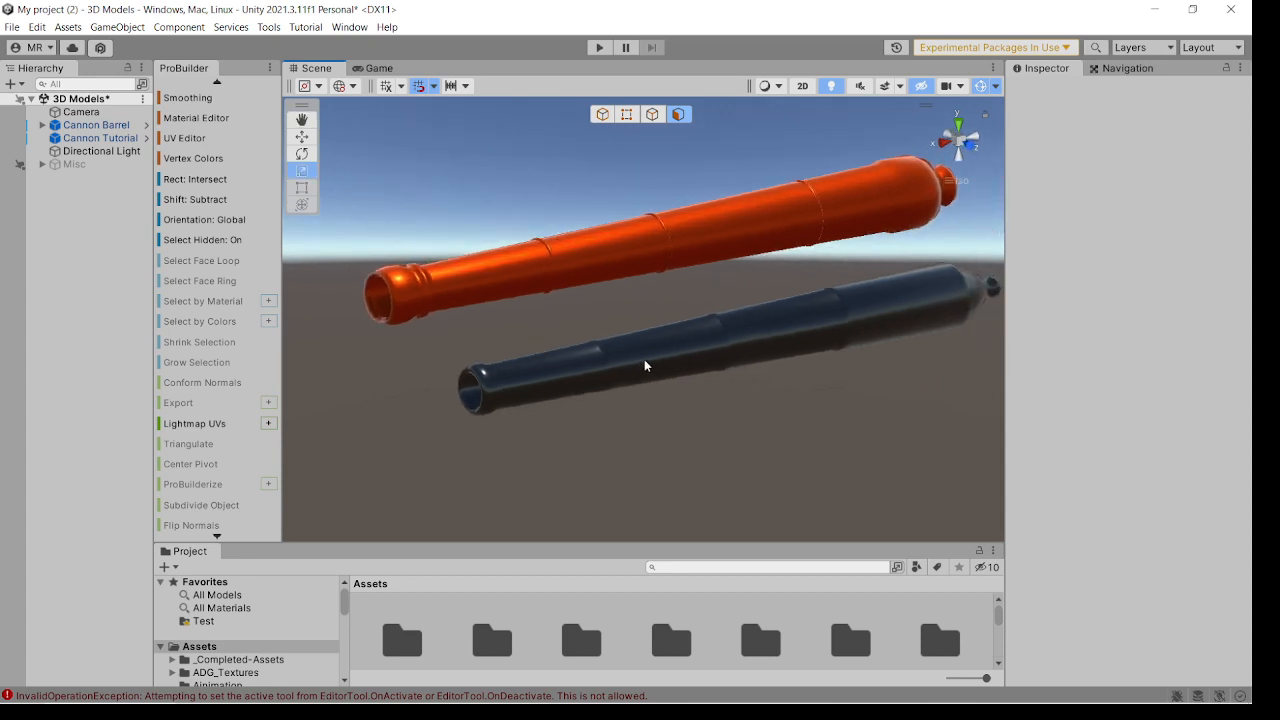
right_drag(794, 380, 592, 360)
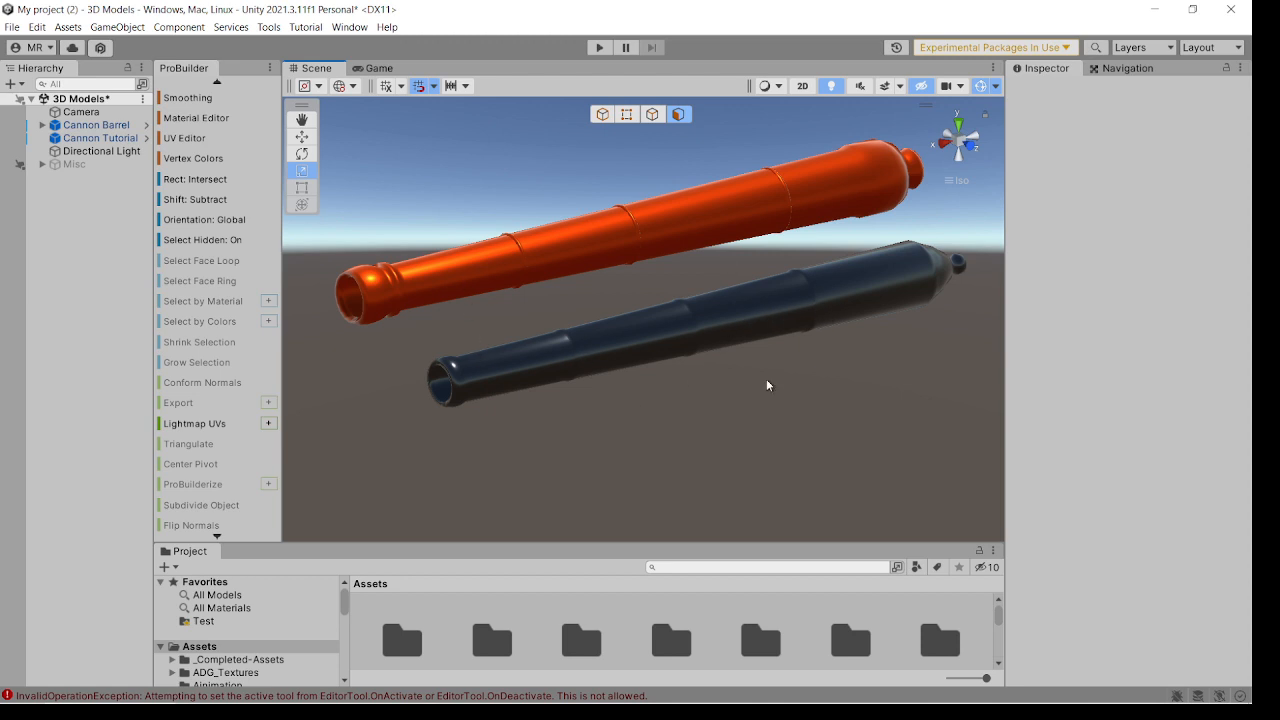
right_drag(767, 380, 720, 411)
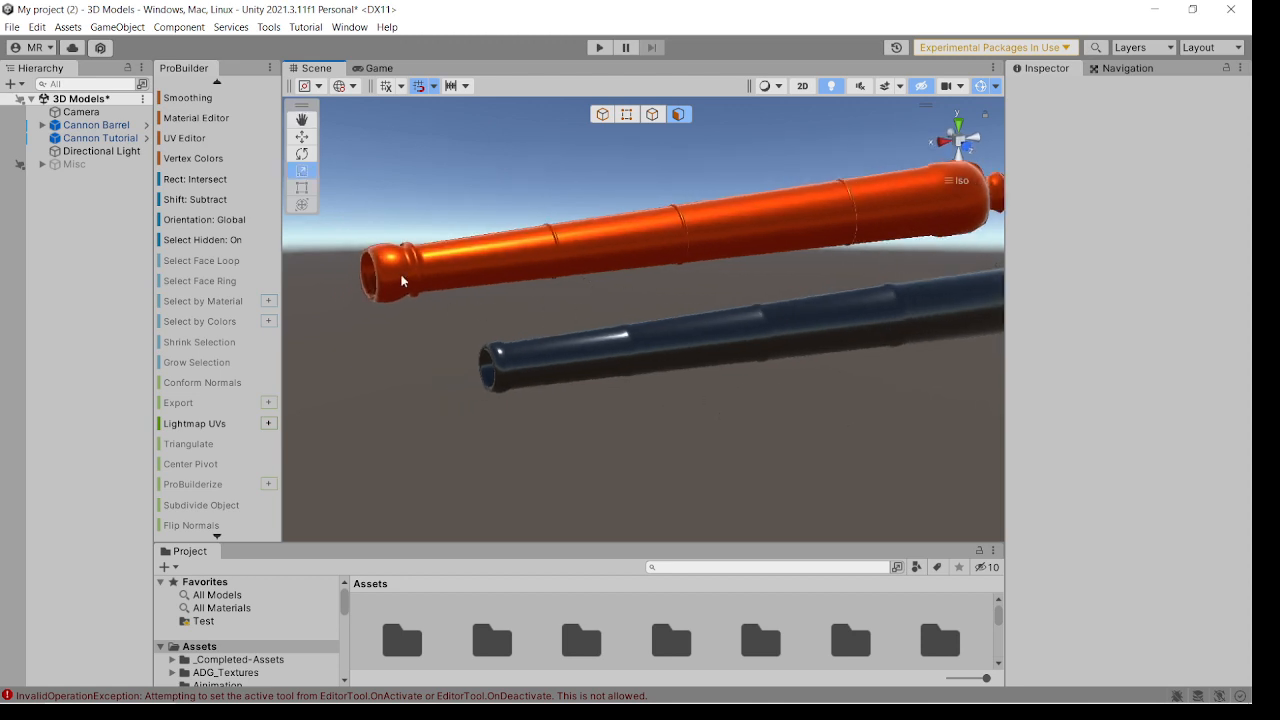
Delete the Cannon Barrel and Cannon Tutorial objects from the scene.
click(102, 140)
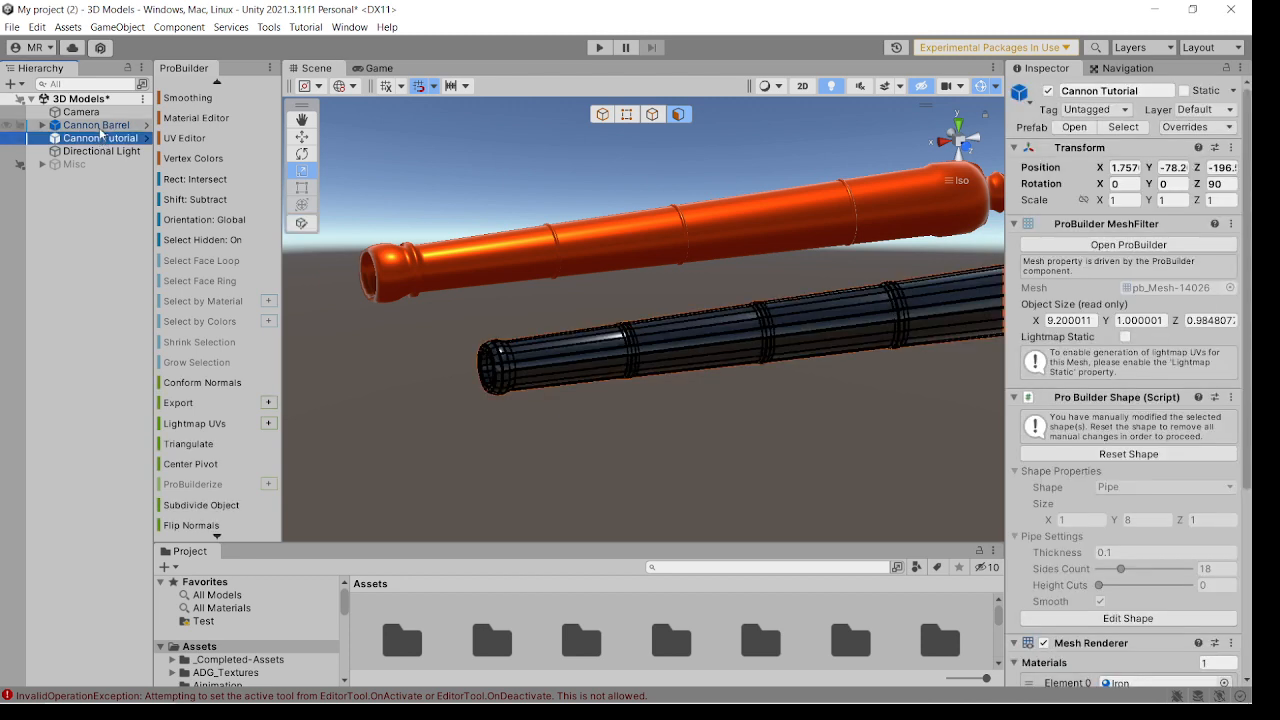
ctrl+click(96, 125)
key(Delete)
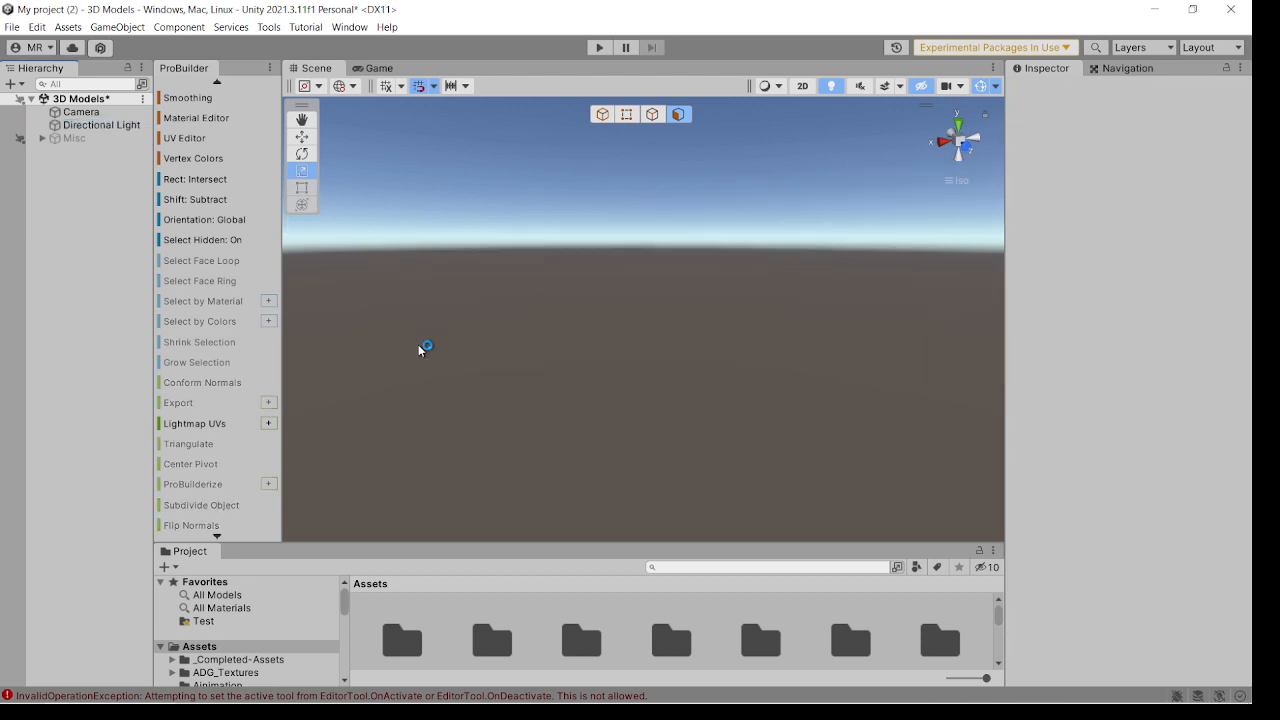
Create a horizontal ProBuilder pipe with size 1 × 8 × 1, thickness 0.1 and 18 sides.
key(ctrl+shift+k)
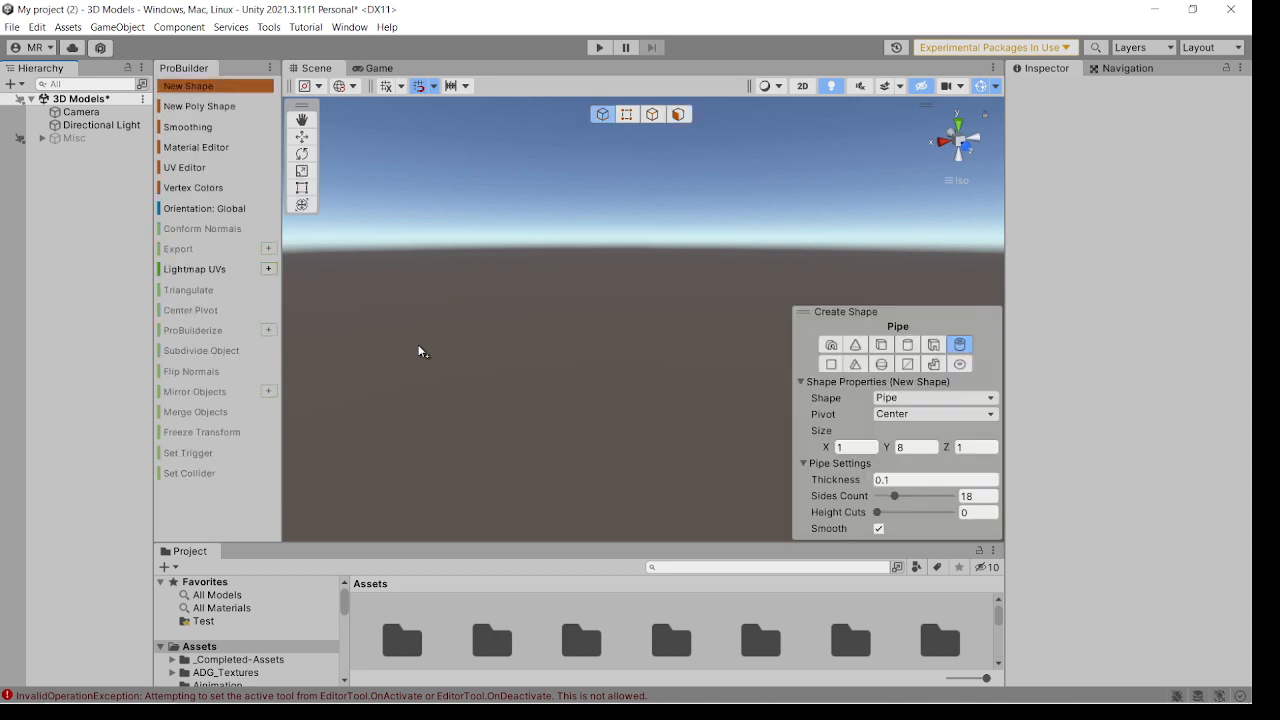
click(905, 447)
click(887, 480)
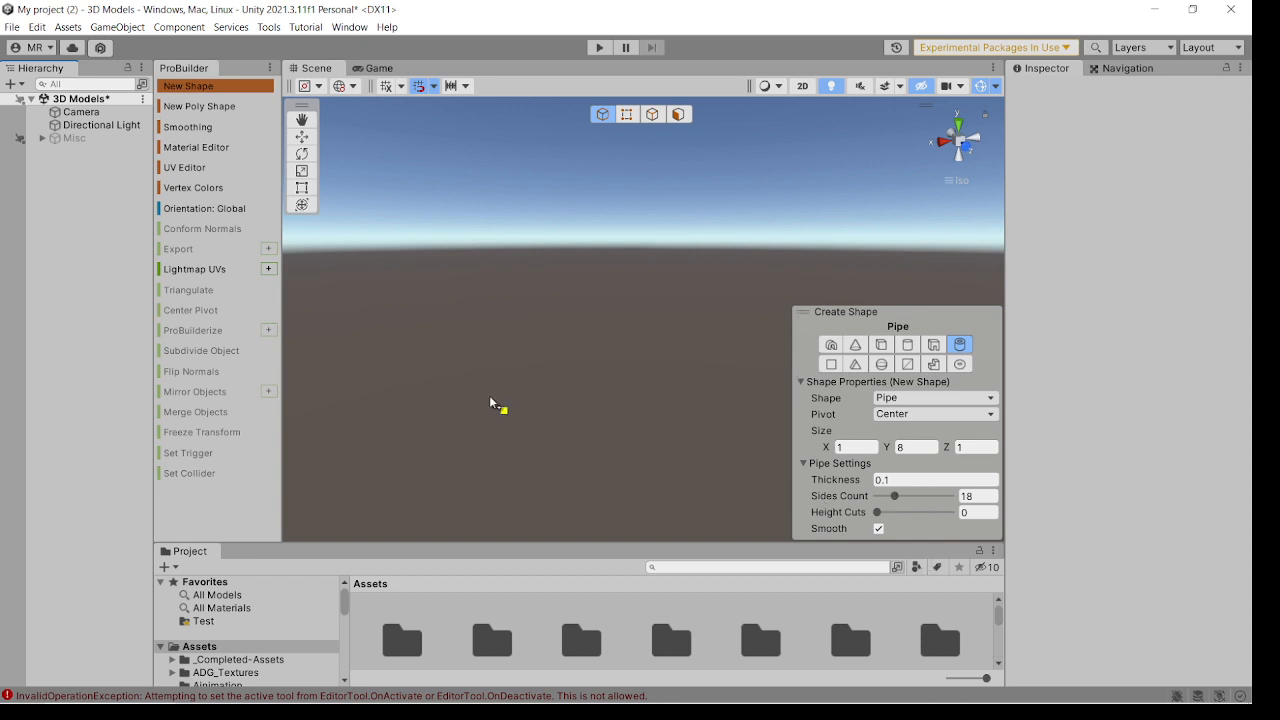
drag(455, 306, 733, 328)
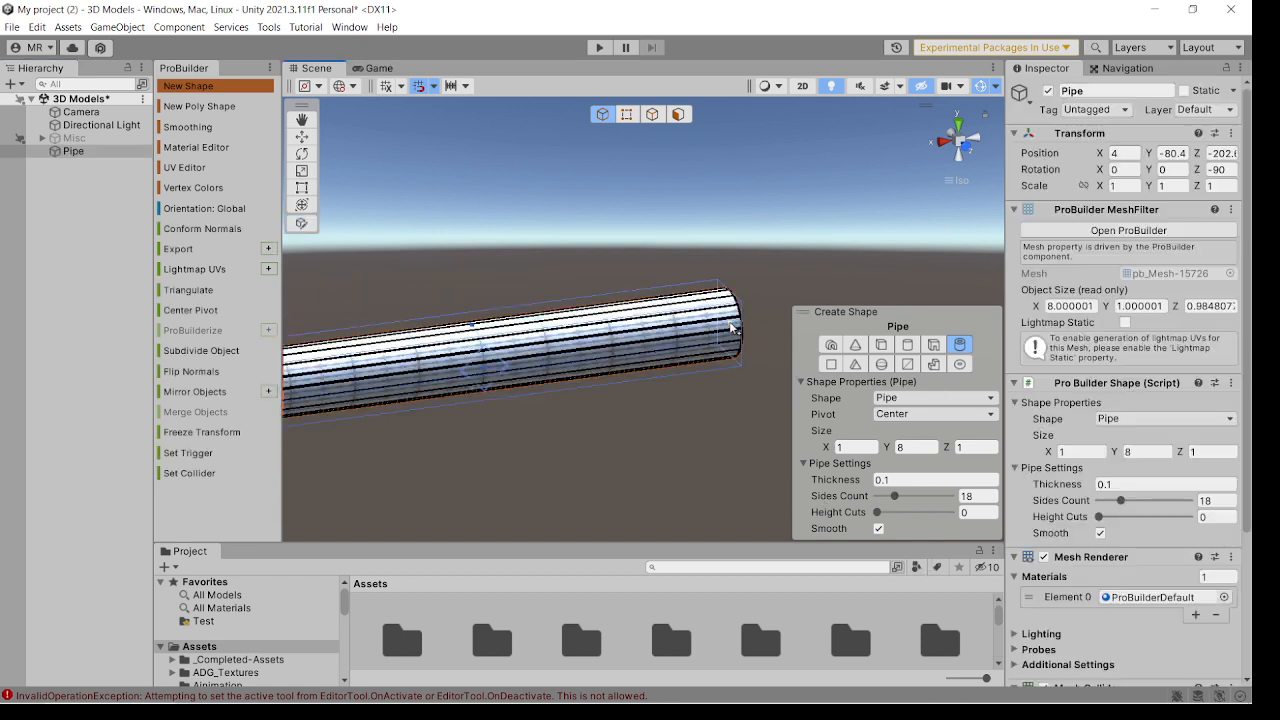
key(Escape)
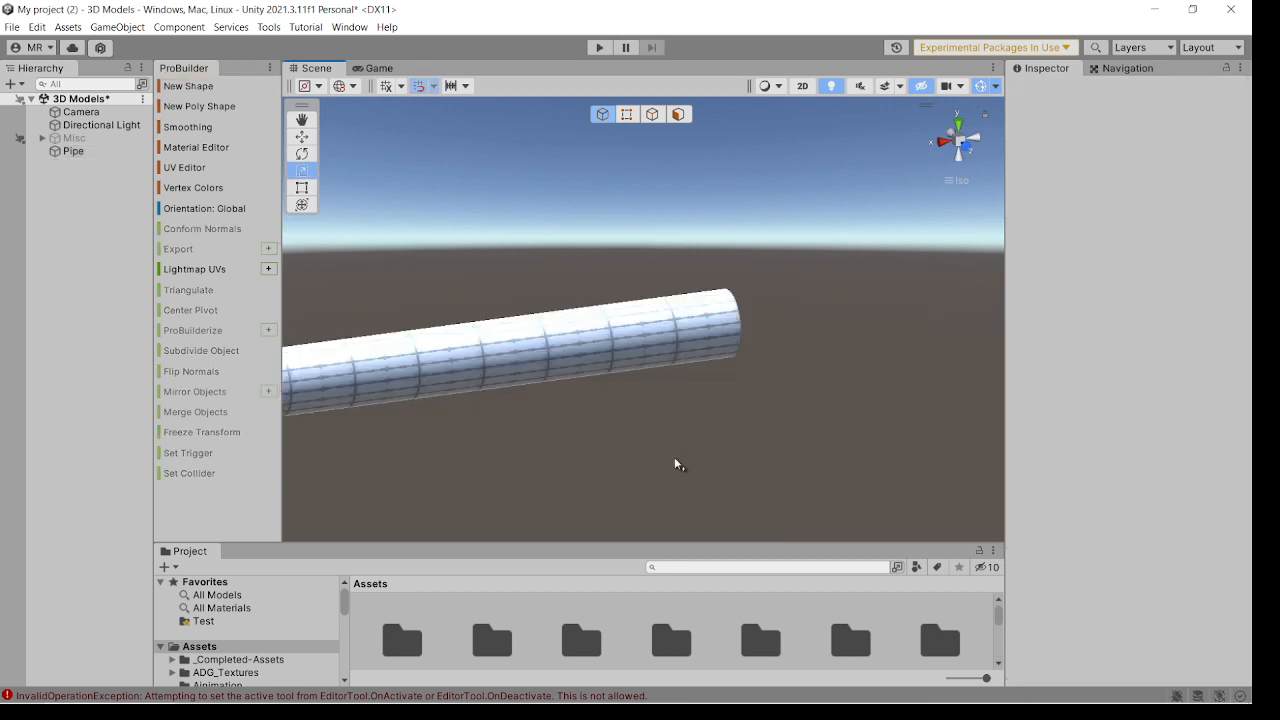
Select the complete ring of faces on the rim at the pipe's near open end.
double_click(73, 151)
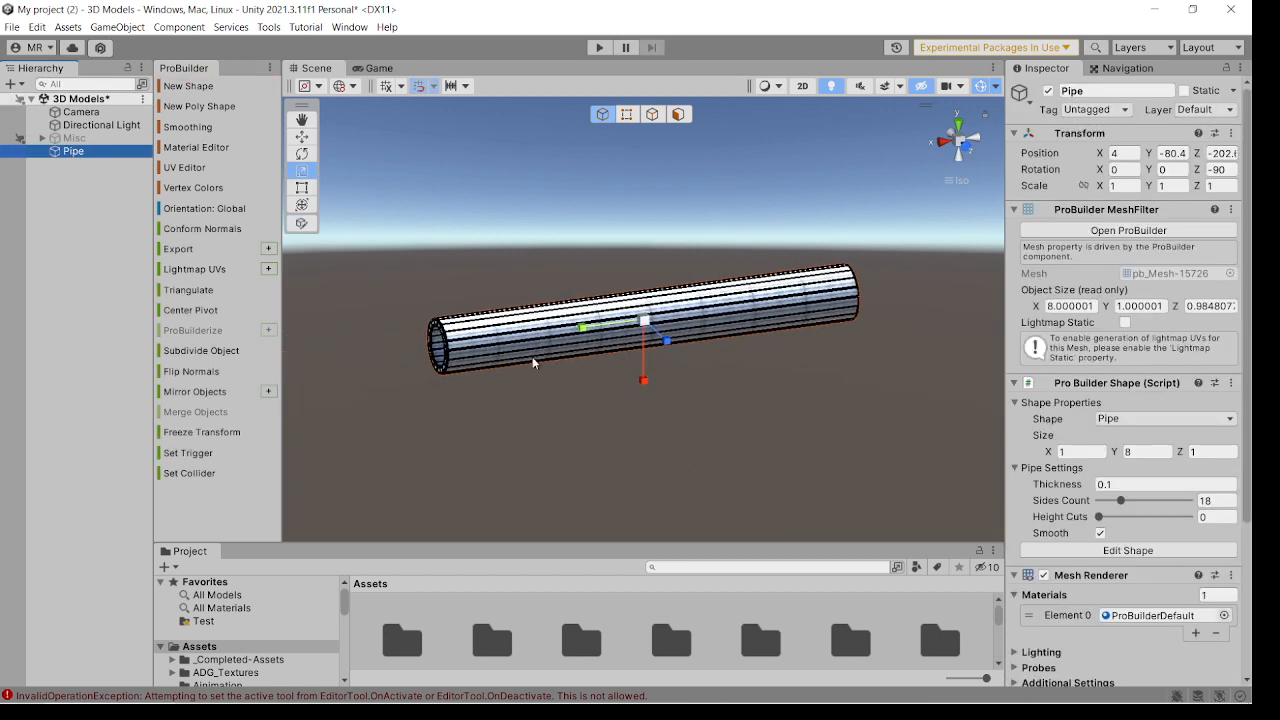
alt+drag(484, 331, 592, 375)
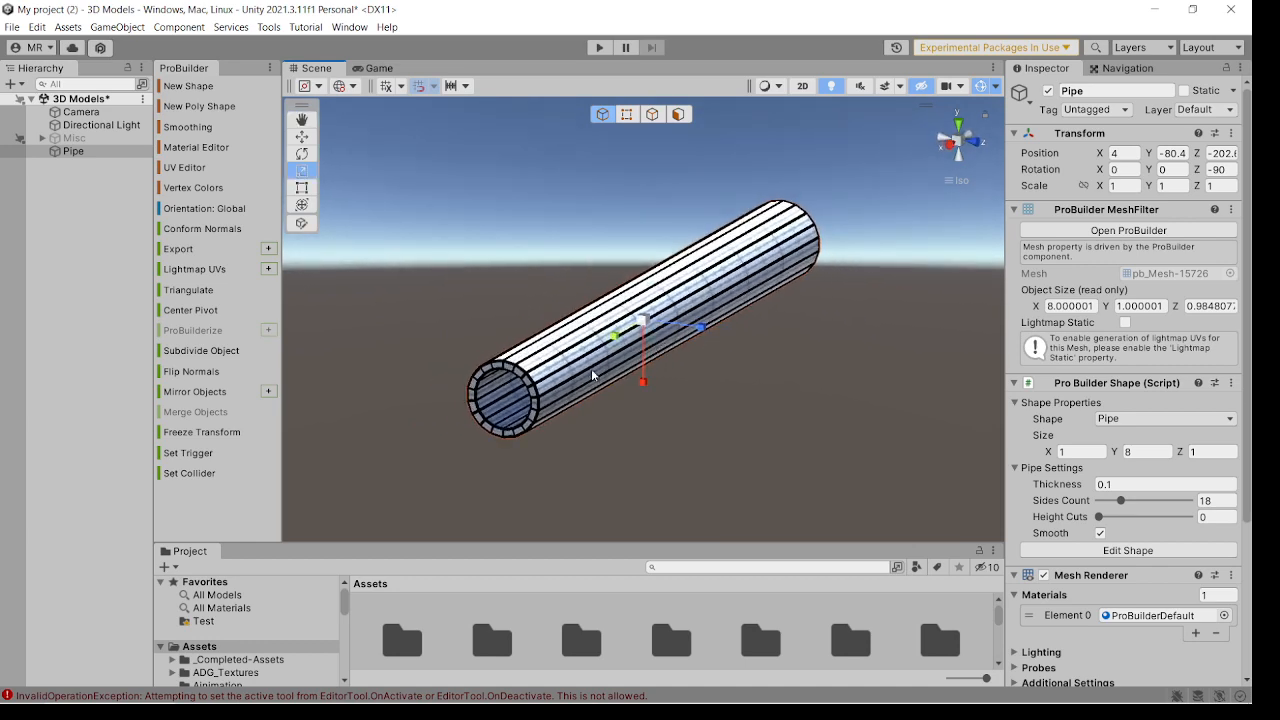
click(677, 115)
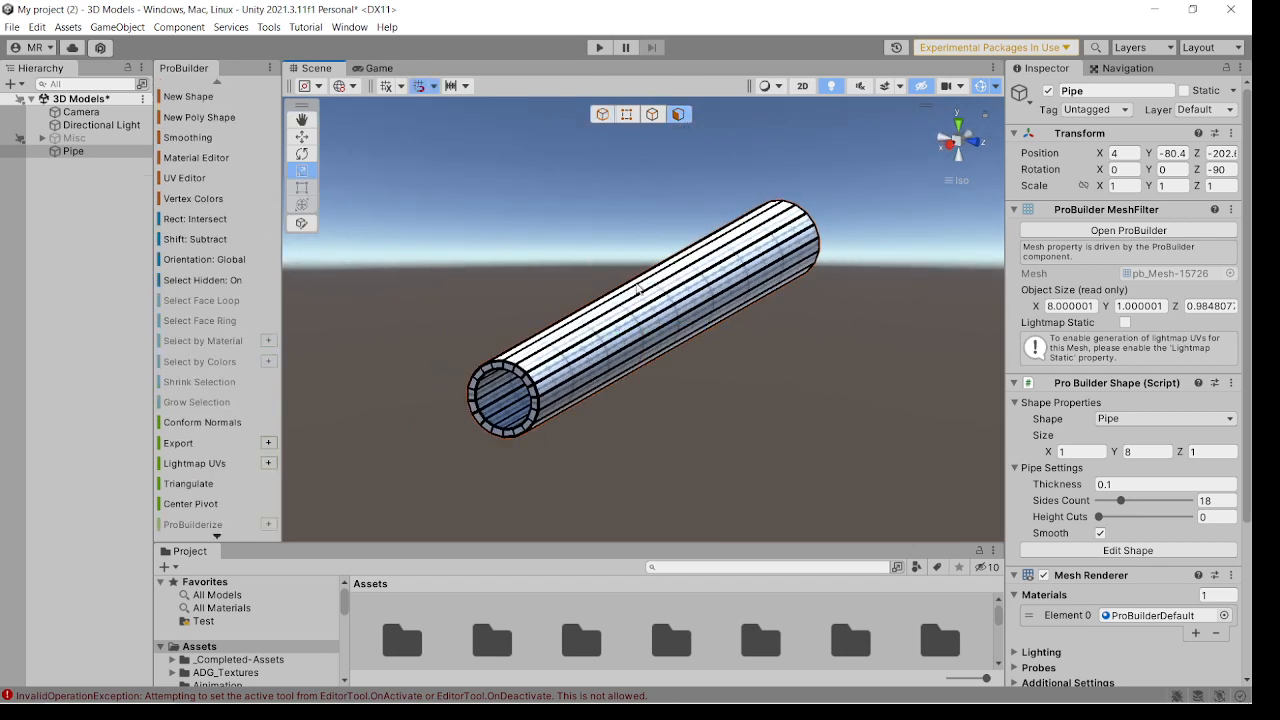
click(534, 405)
alt+drag(634, 431, 526, 418)
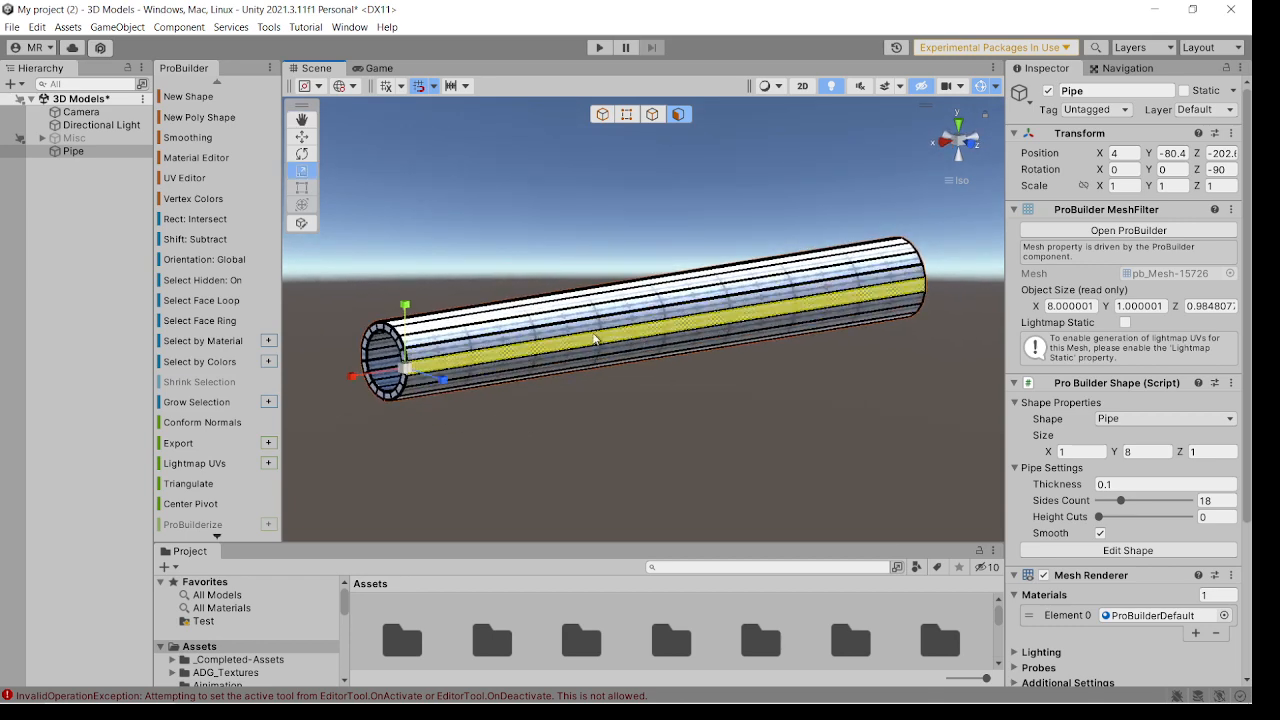
alt+drag(771, 390, 668, 386)
alt+drag(340, 352, 483, 372)
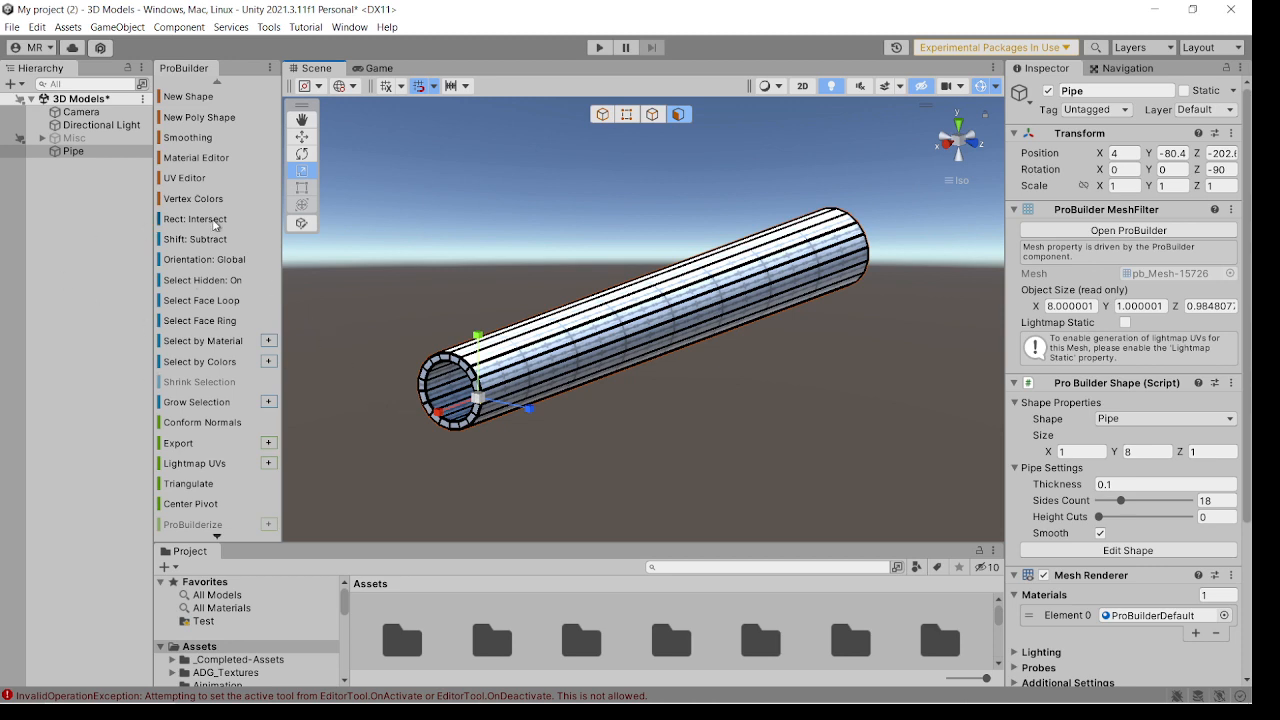
click(466, 370)
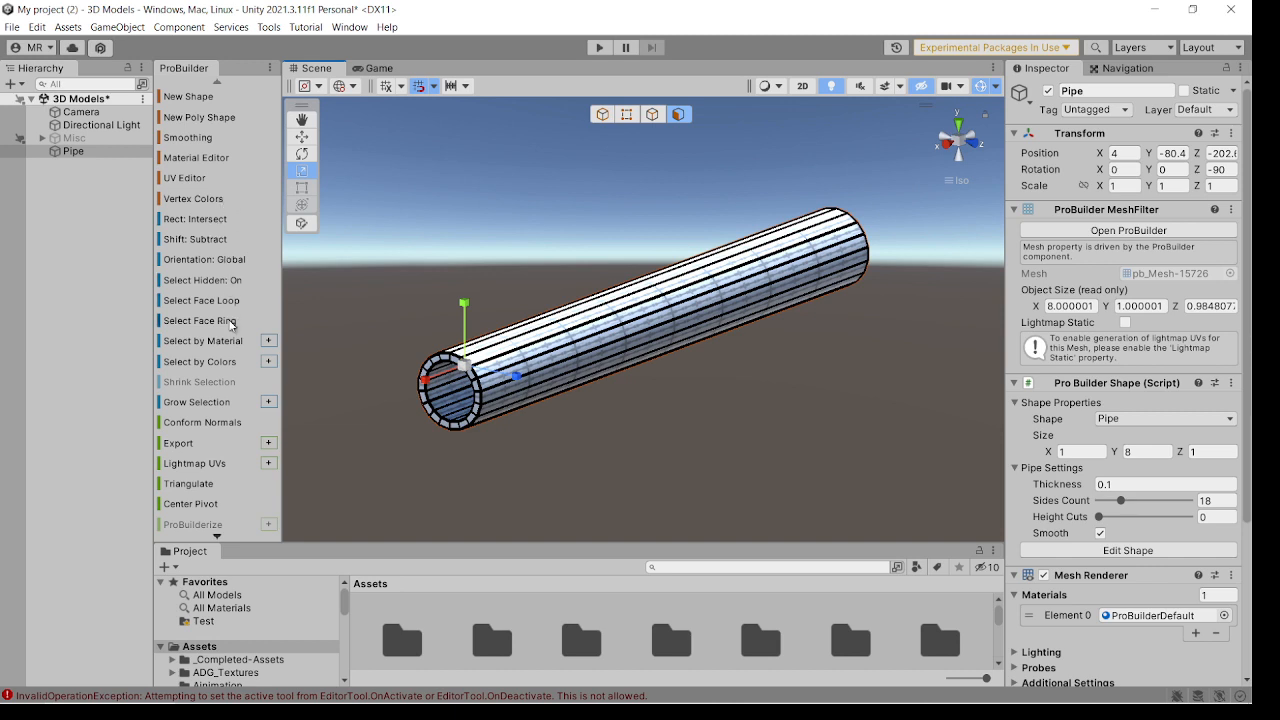
click(231, 322)
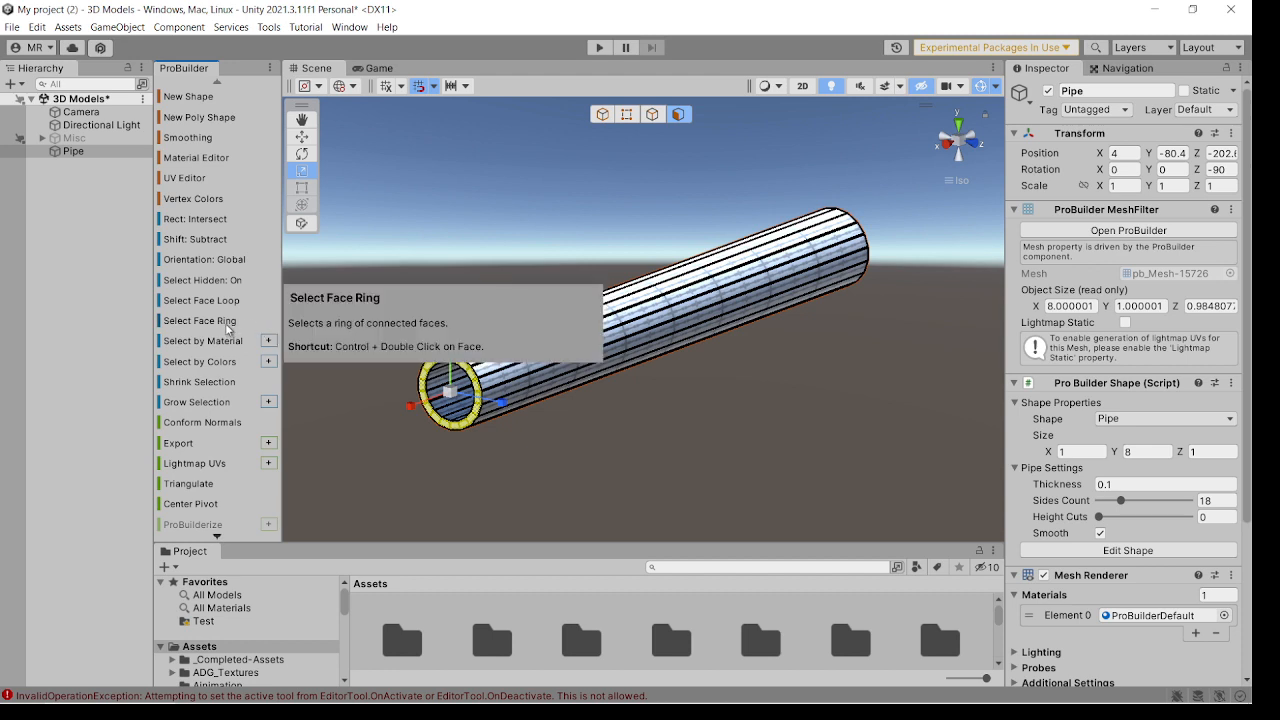
click(448, 396)
drag(448, 396, 441, 408)
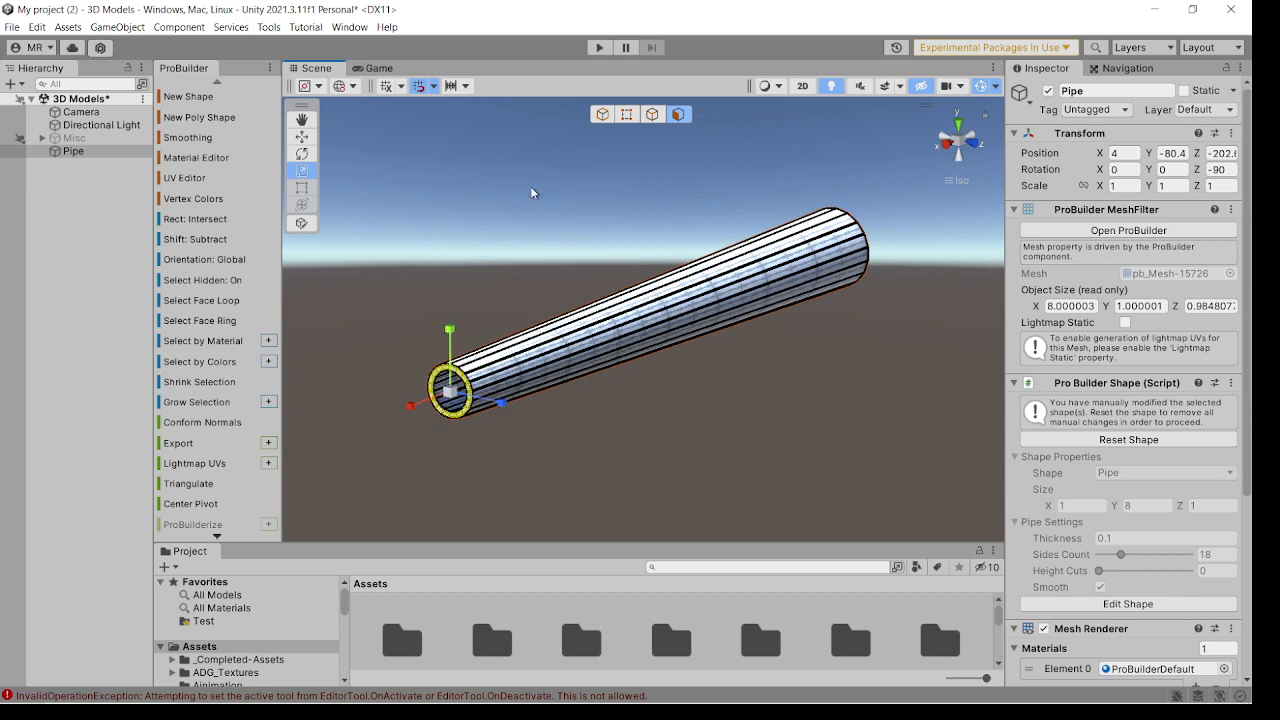
click(465, 87)
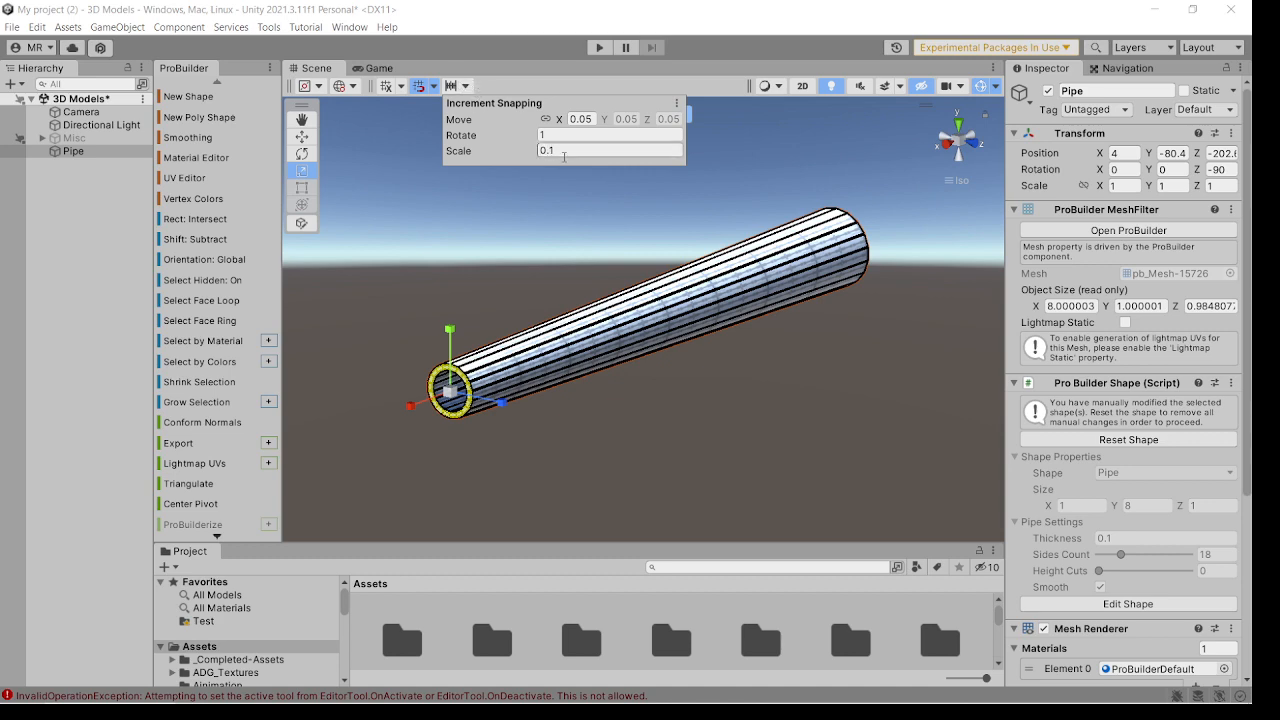
click(624, 220)
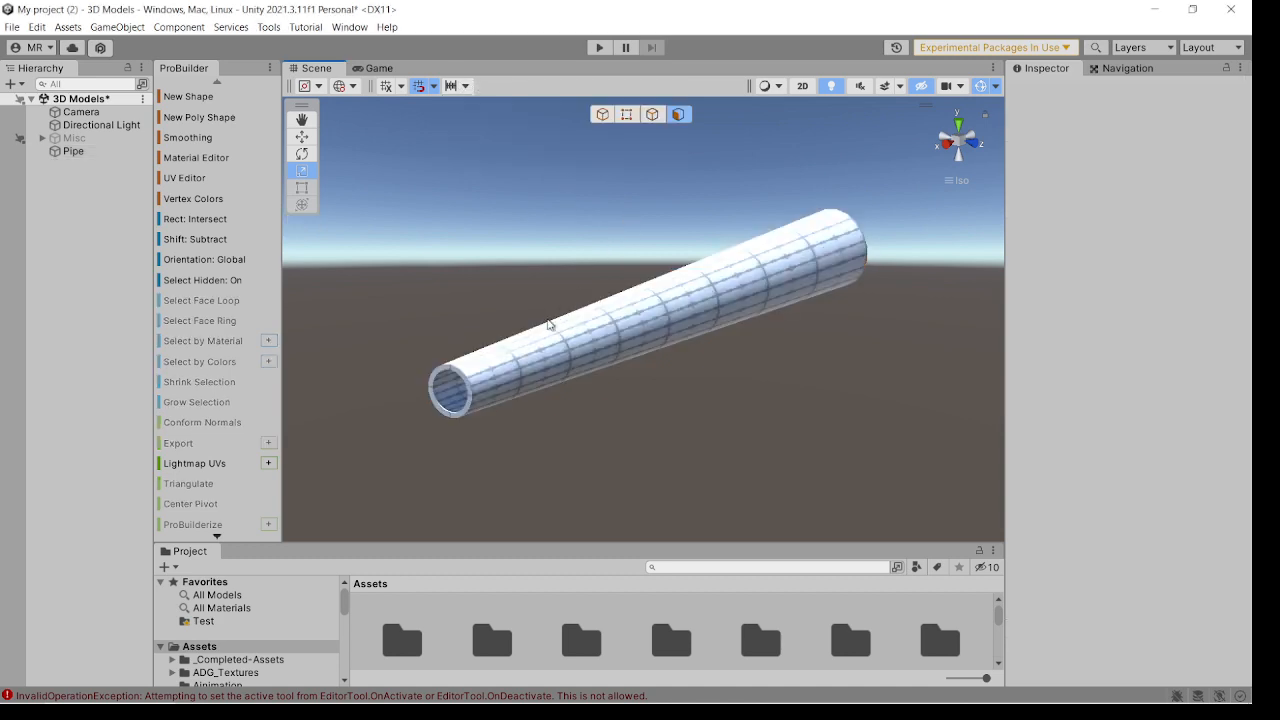
click(484, 322)
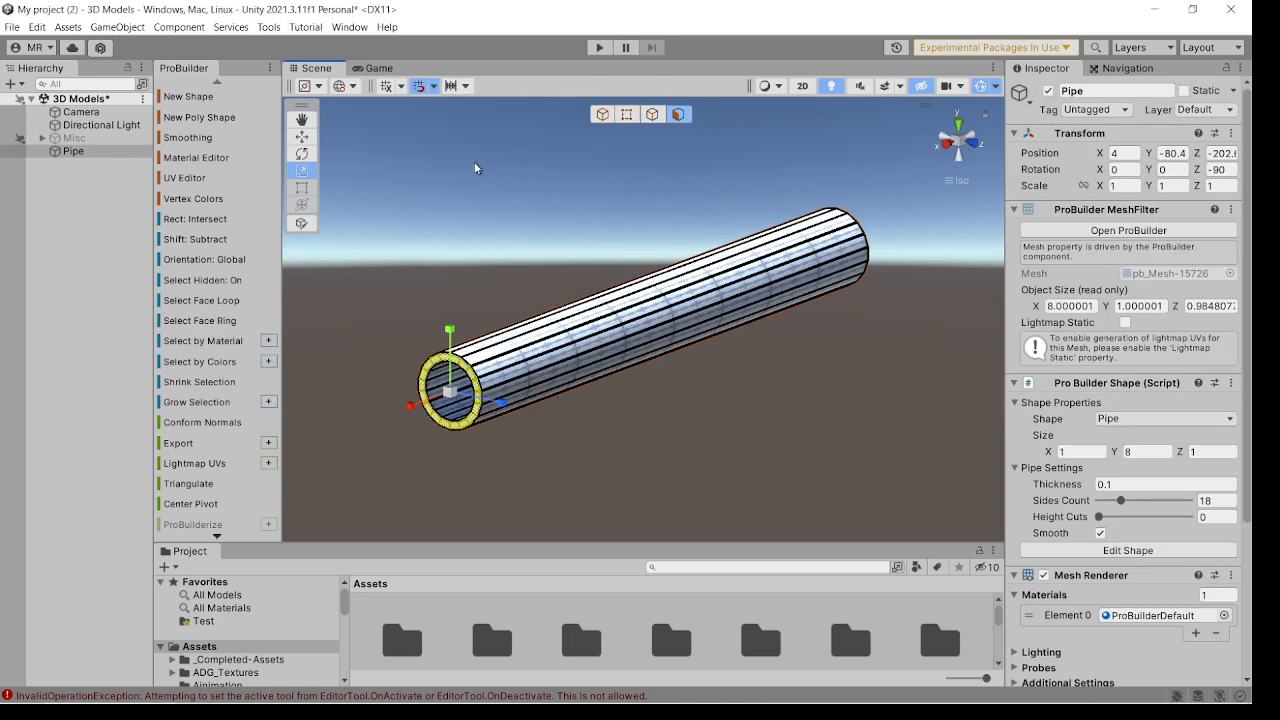
Adjust the scale snapping increment and uniformly scale down the selected end ring to taper the pipe towards the muzzle.
click(460, 86)
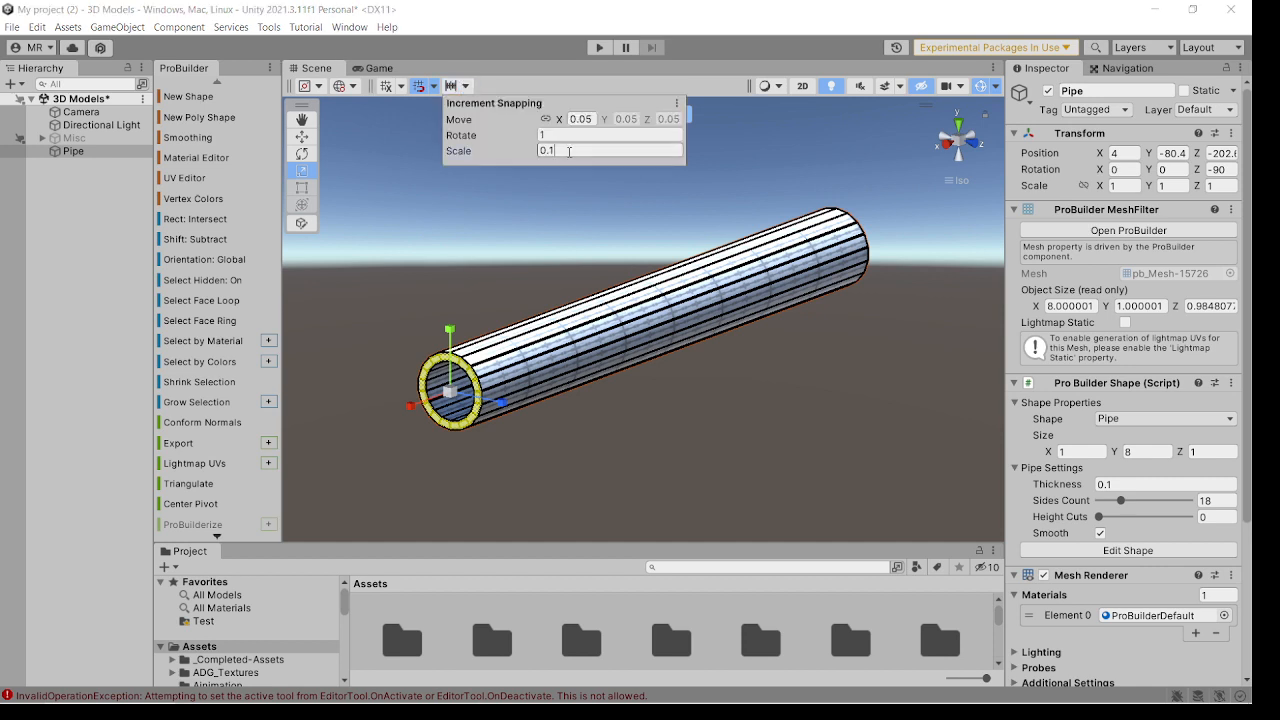
click(569, 151)
text(0)
click(448, 396)
drag(448, 396, 440, 421)
right_drag(478, 421, 480, 423)
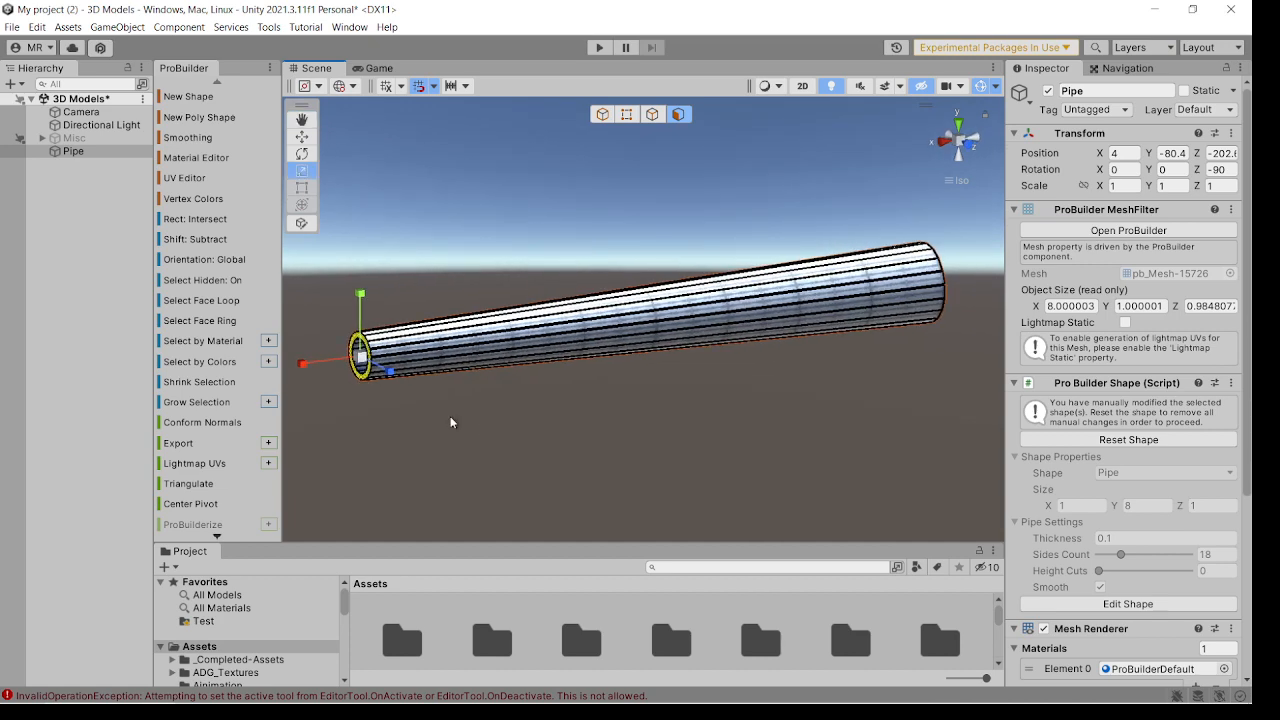
right_drag(403, 375, 455, 420)
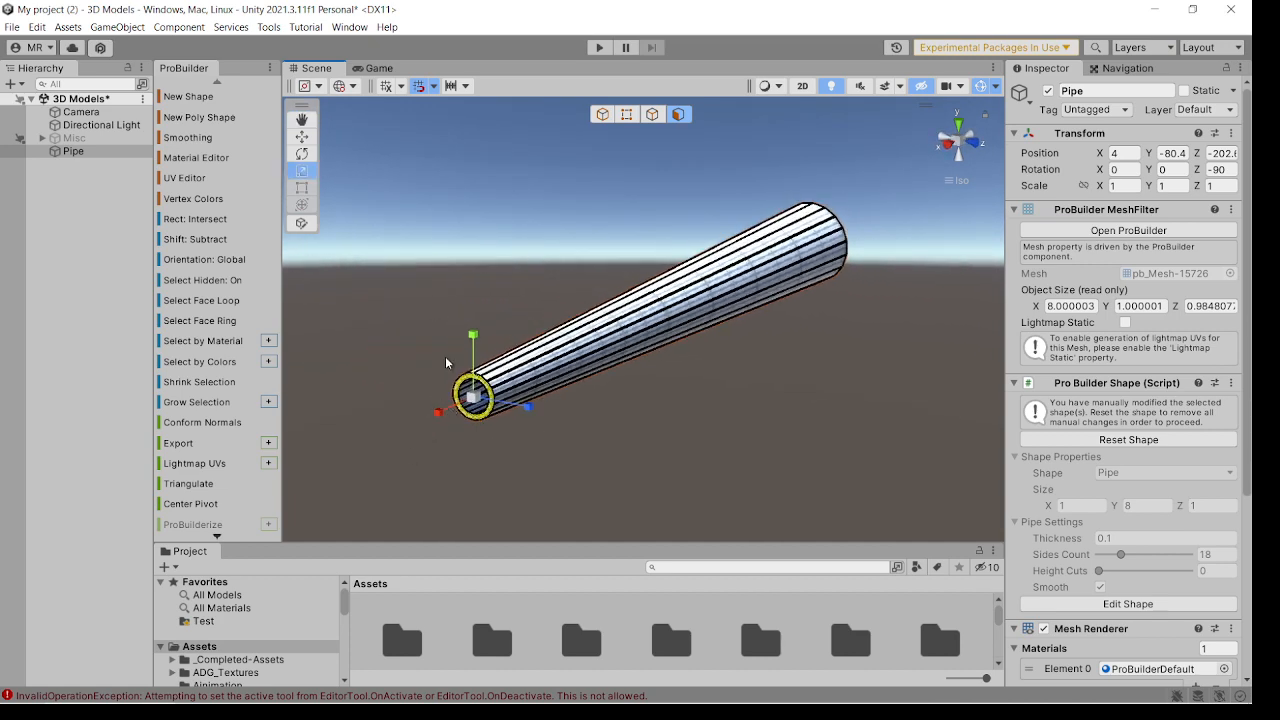
Extrude the muzzle's rim faces by 0.1 using the Face Normal option.
right_drag(567, 430, 456, 406)
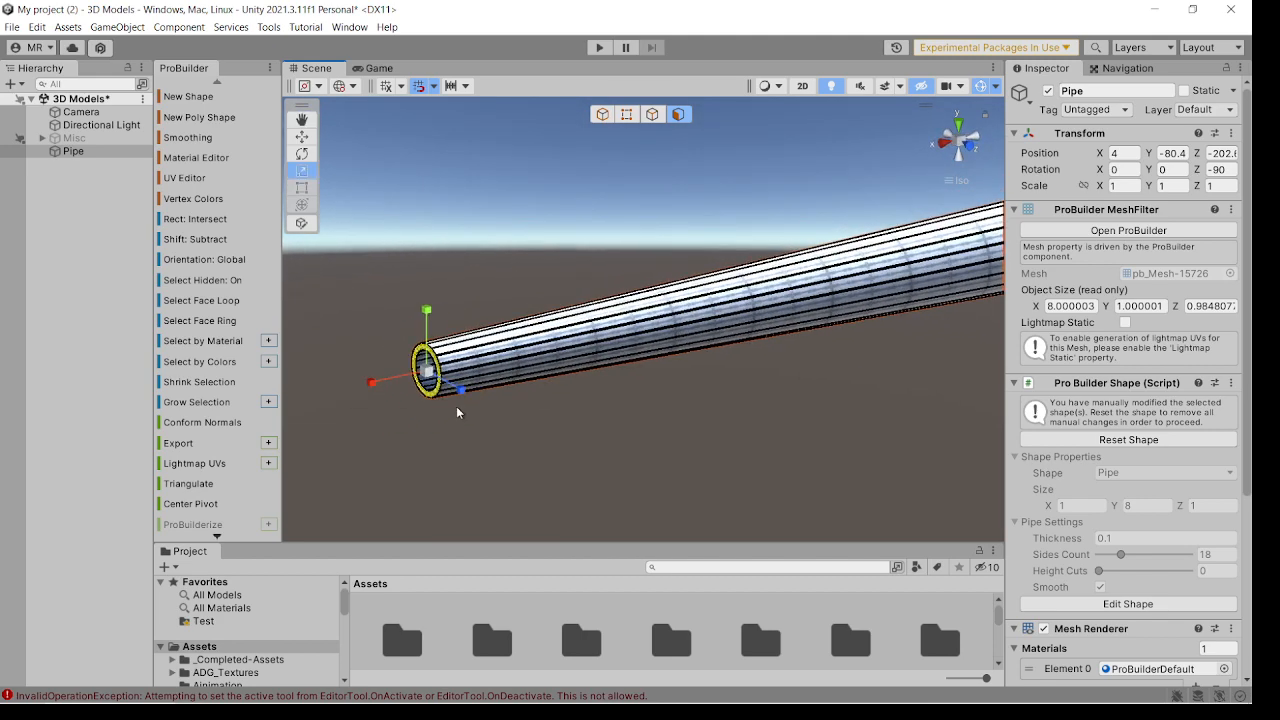
scroll(239, 402, down, 5)
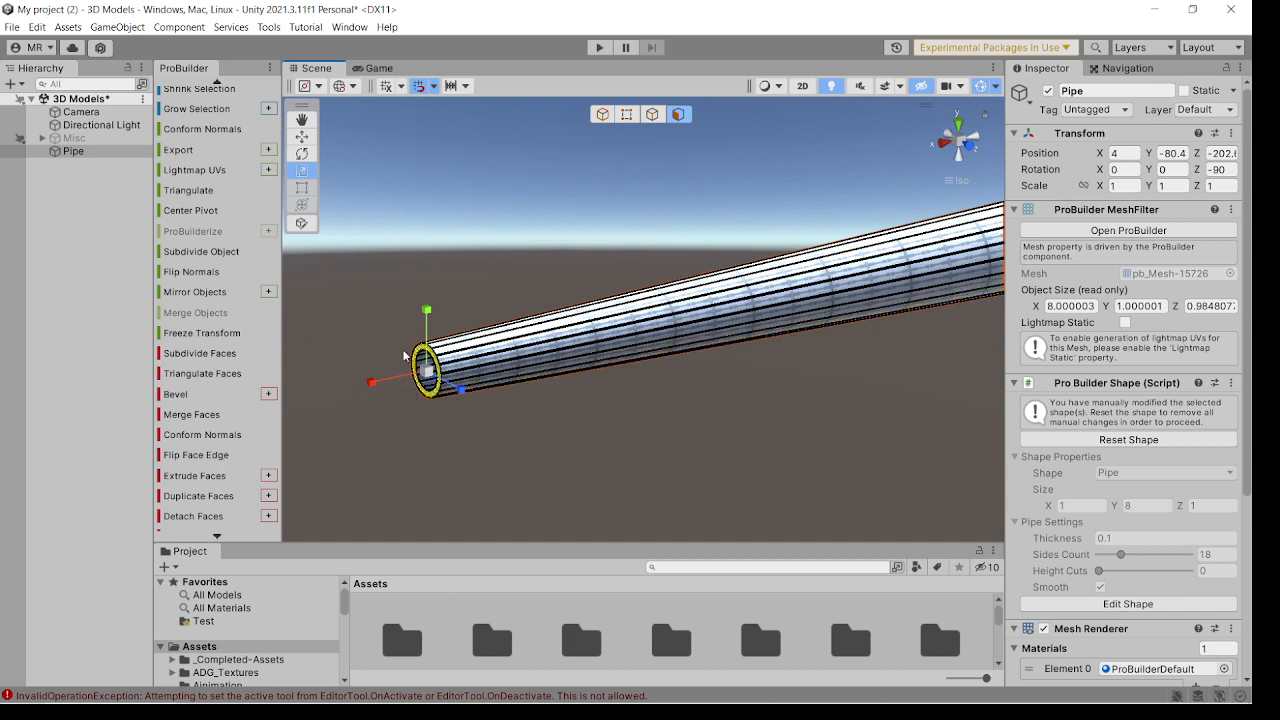
click(268, 476)
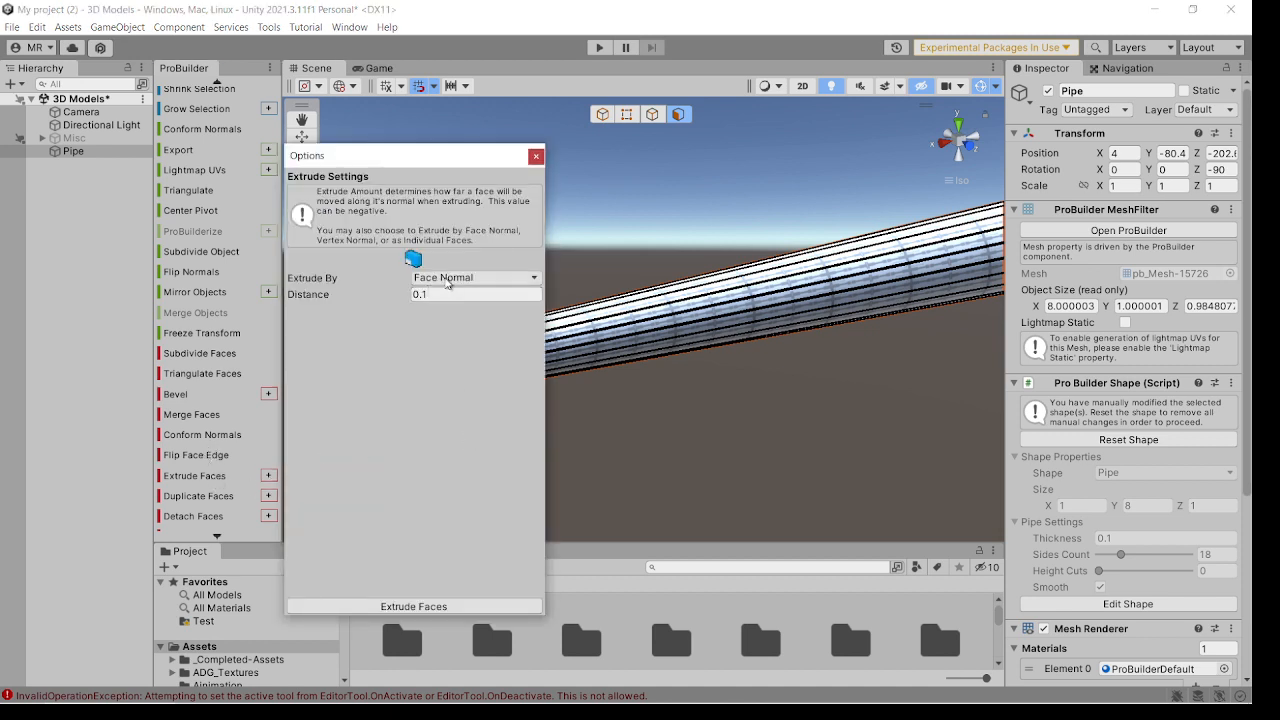
click(531, 278)
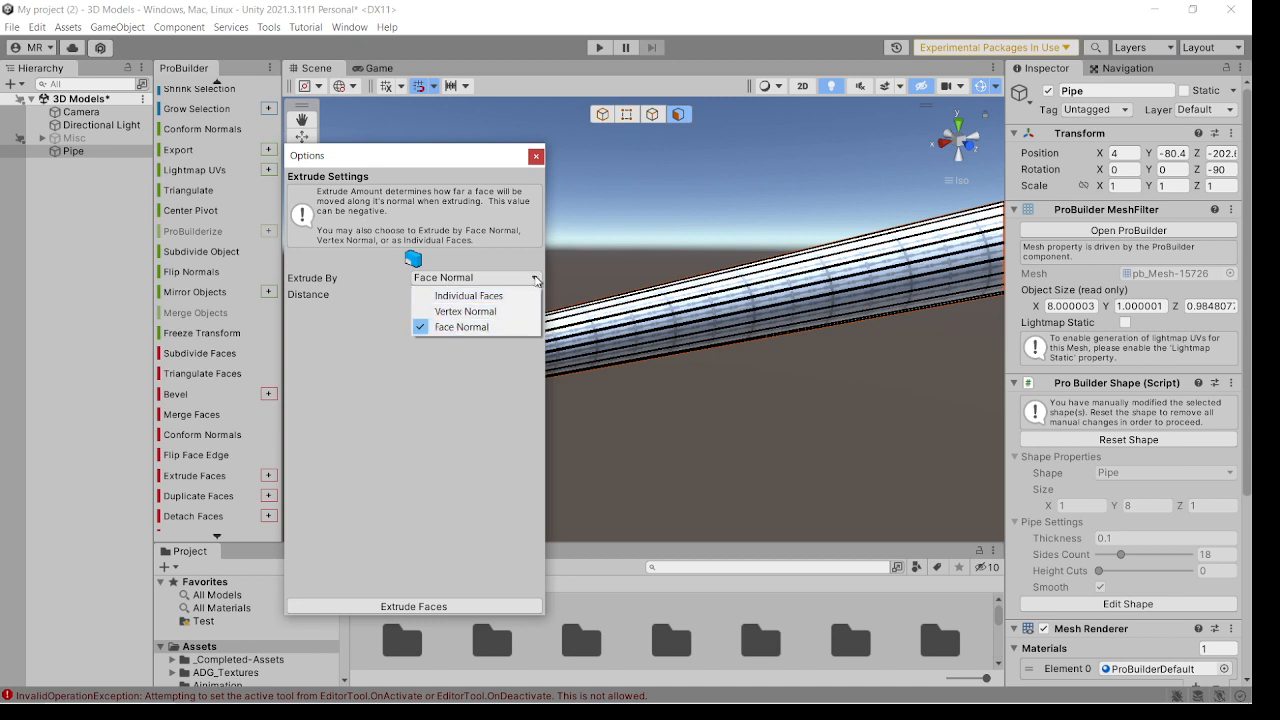
click(460, 381)
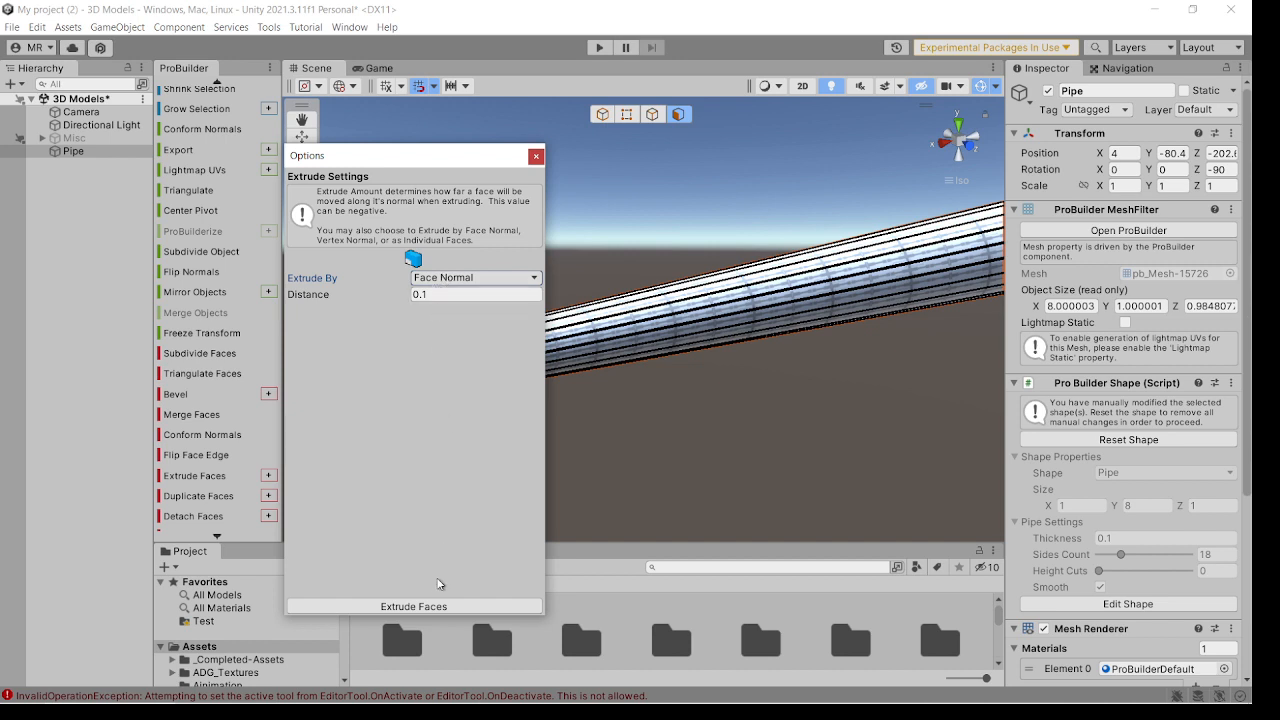
click(536, 156)
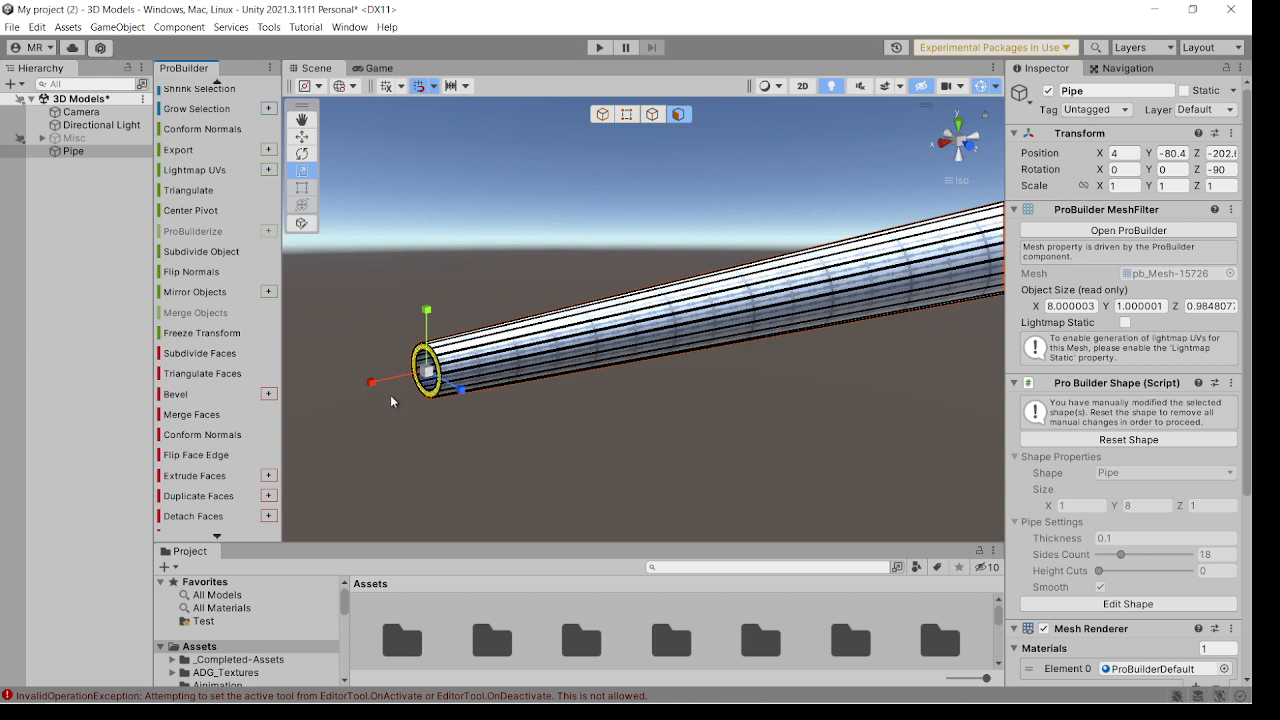
key(ctrl+e)
mouse_move(408, 410)
right_down()
mouse_move(446, 411)
mouse_move(411, 410)
right_up()
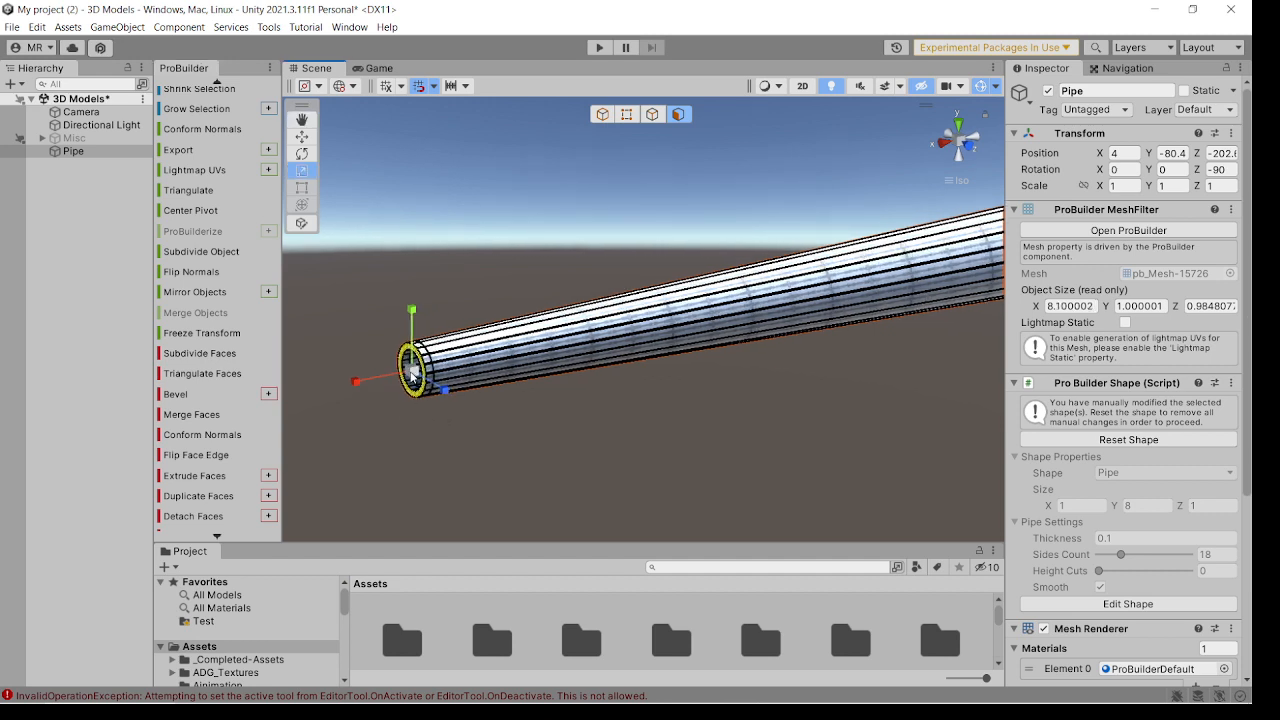
Set the scale snapping increment to 1 and scale up the extruded rim to flare the muzzle.
click(466, 86)
click(563, 150)
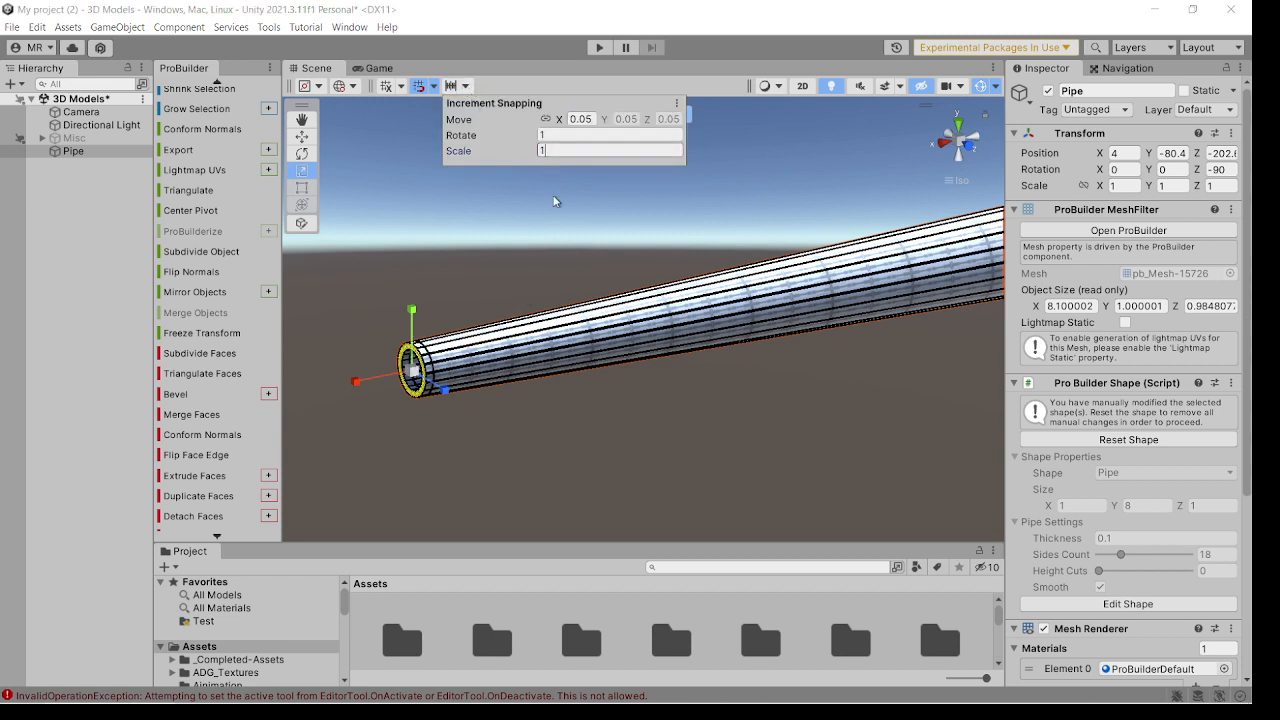
key(Return)
click(413, 372)
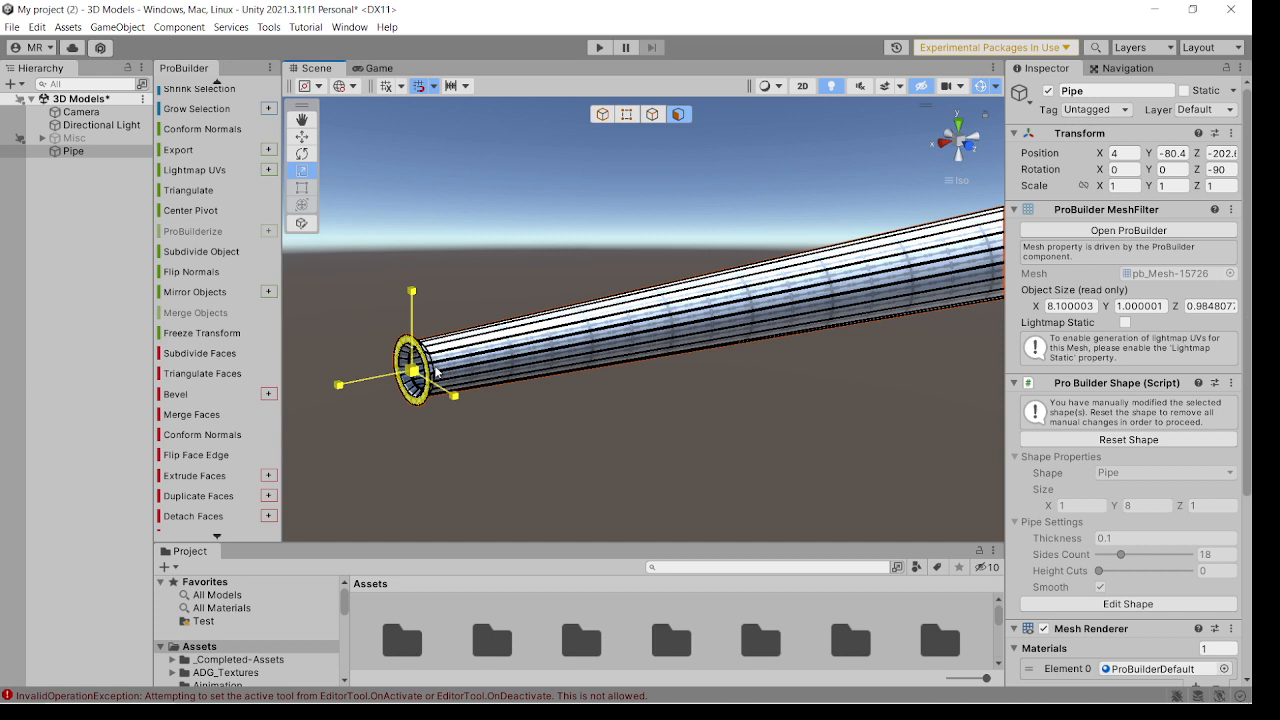
drag(436, 372, 432, 375)
Extrude the muzzle rim twice more by 0.1 each and scale down the last ring to round off the lip.
right_drag(464, 397, 382, 384)
key(ctrl+e)
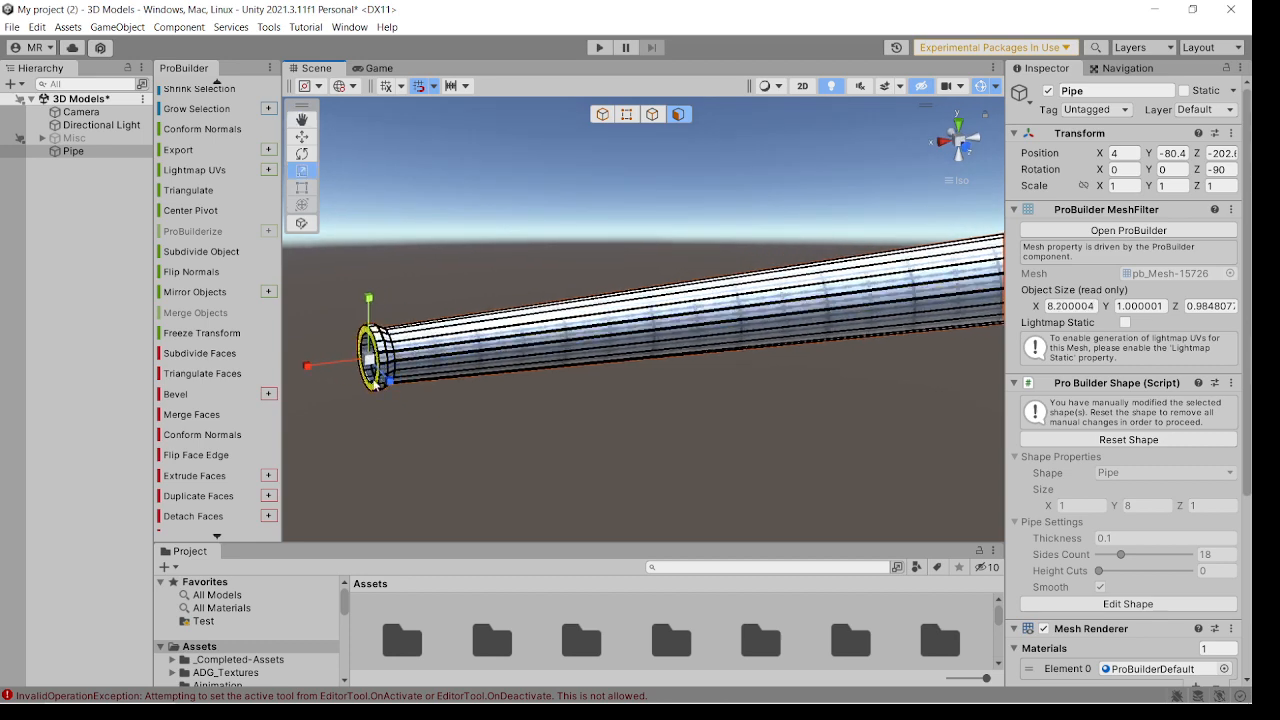
key(ctrl+e)
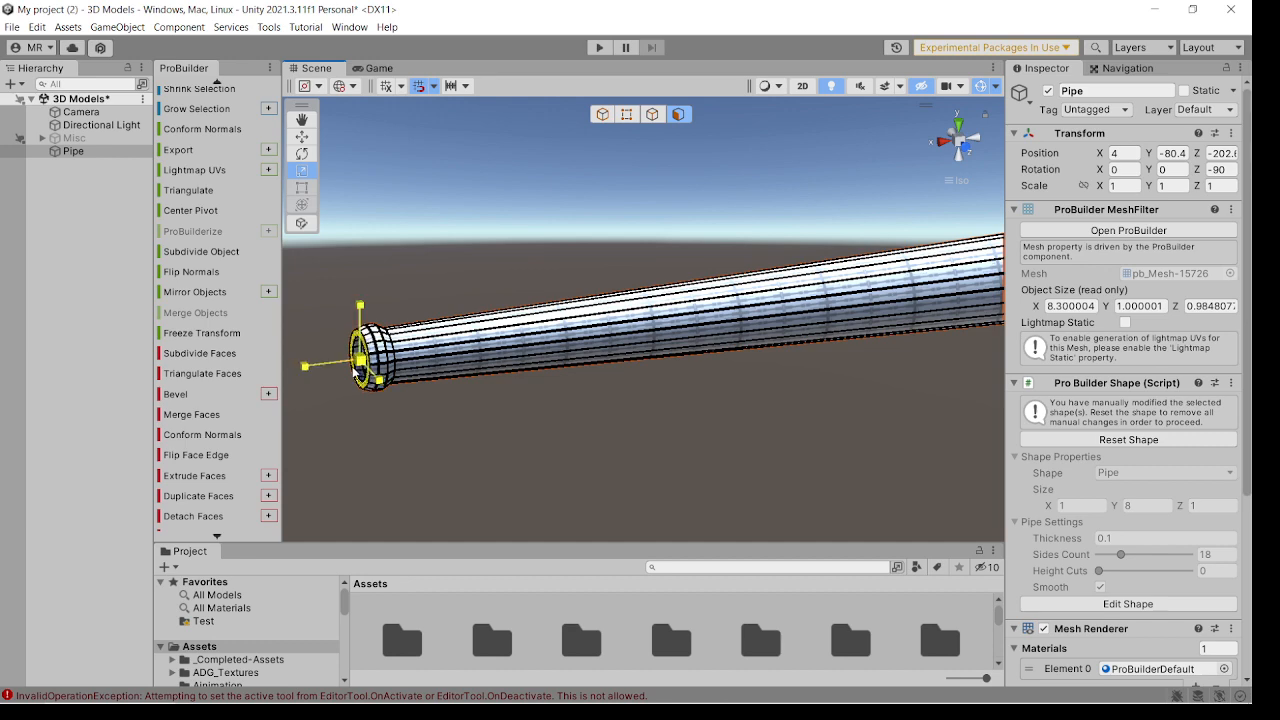
right_drag(406, 366, 384, 367)
middle_drag(412, 362, 509, 363)
right_drag(531, 387, 382, 387)
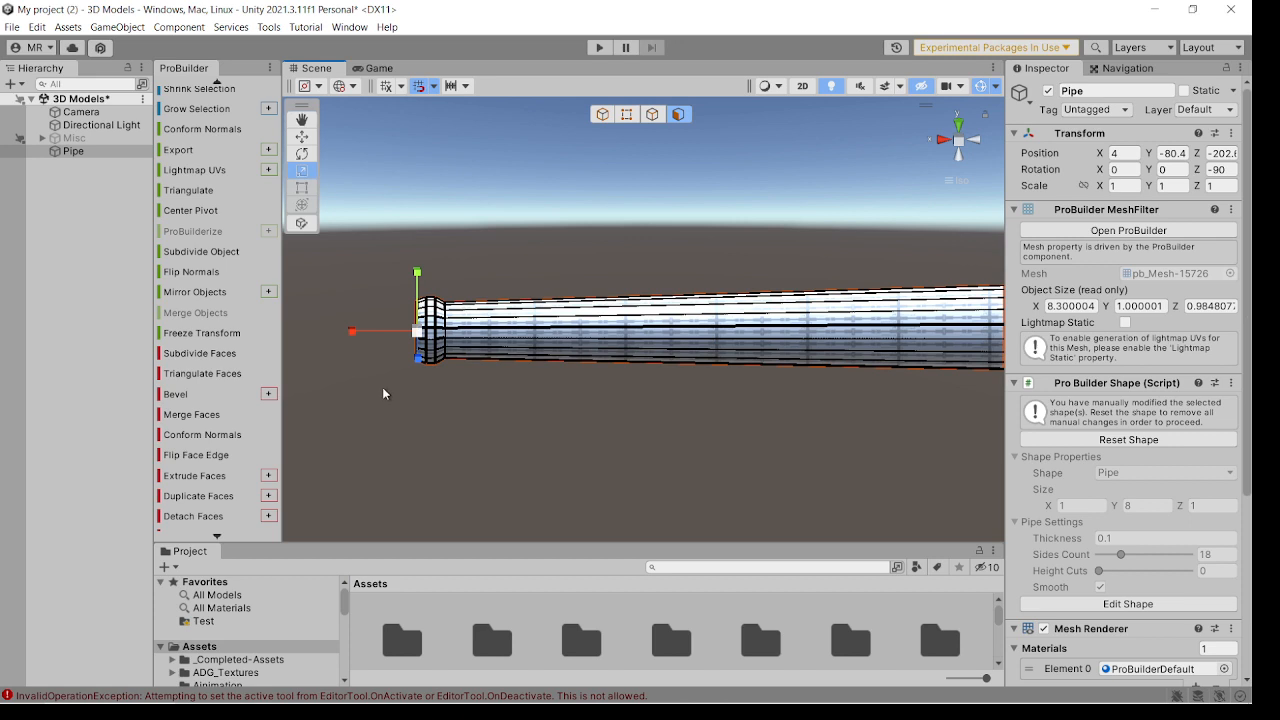
Apply the Bronze material from the Materials > Colours folder to the pipe.
click(432, 306)
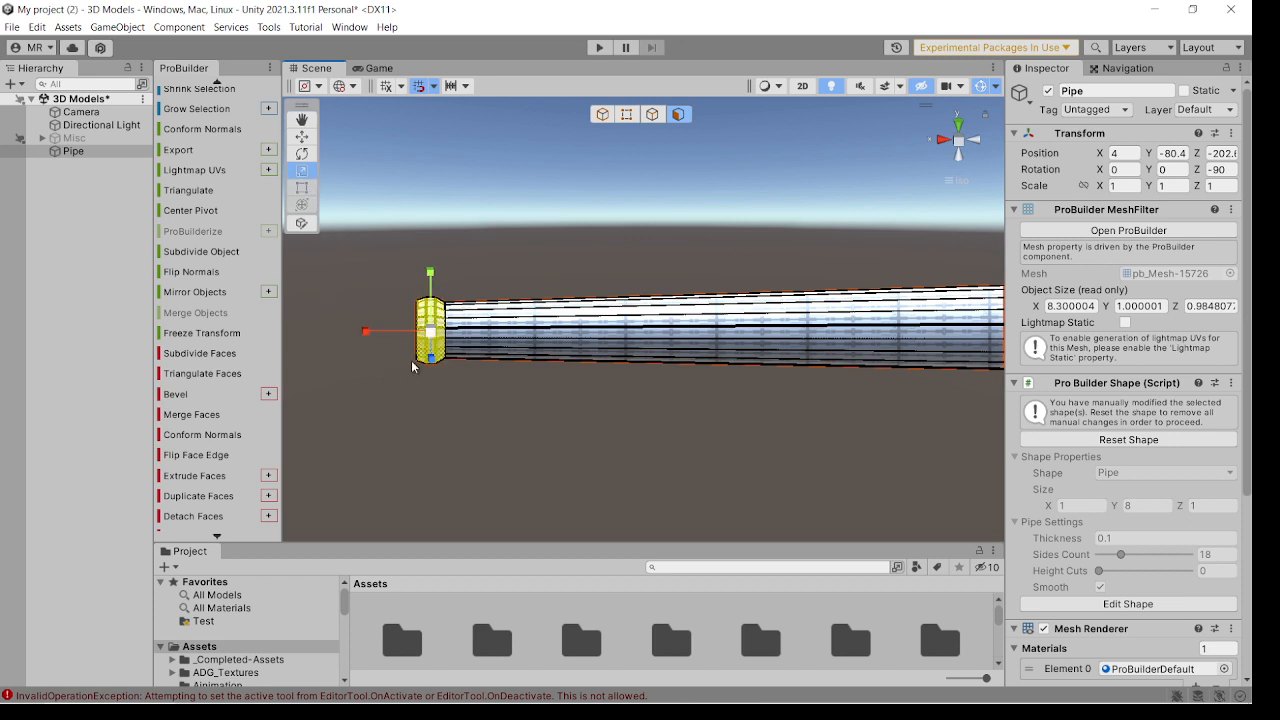
click(556, 268)
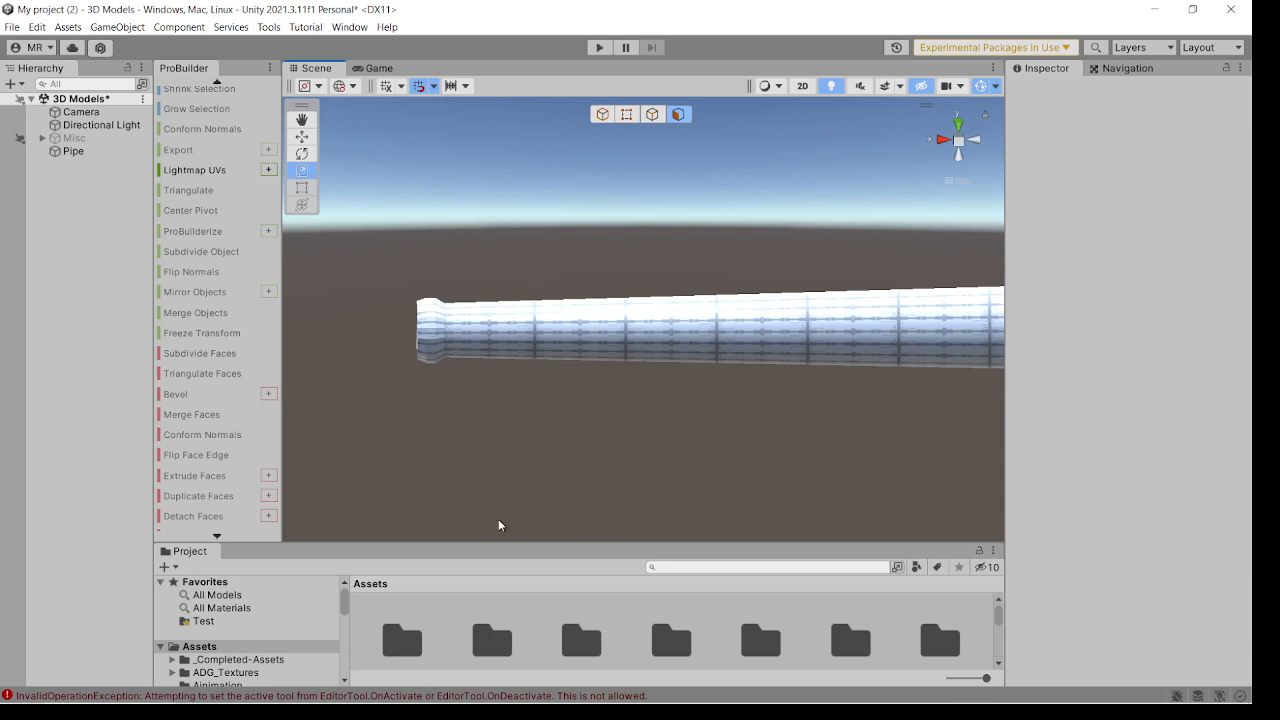
scroll(270, 625, down, 5)
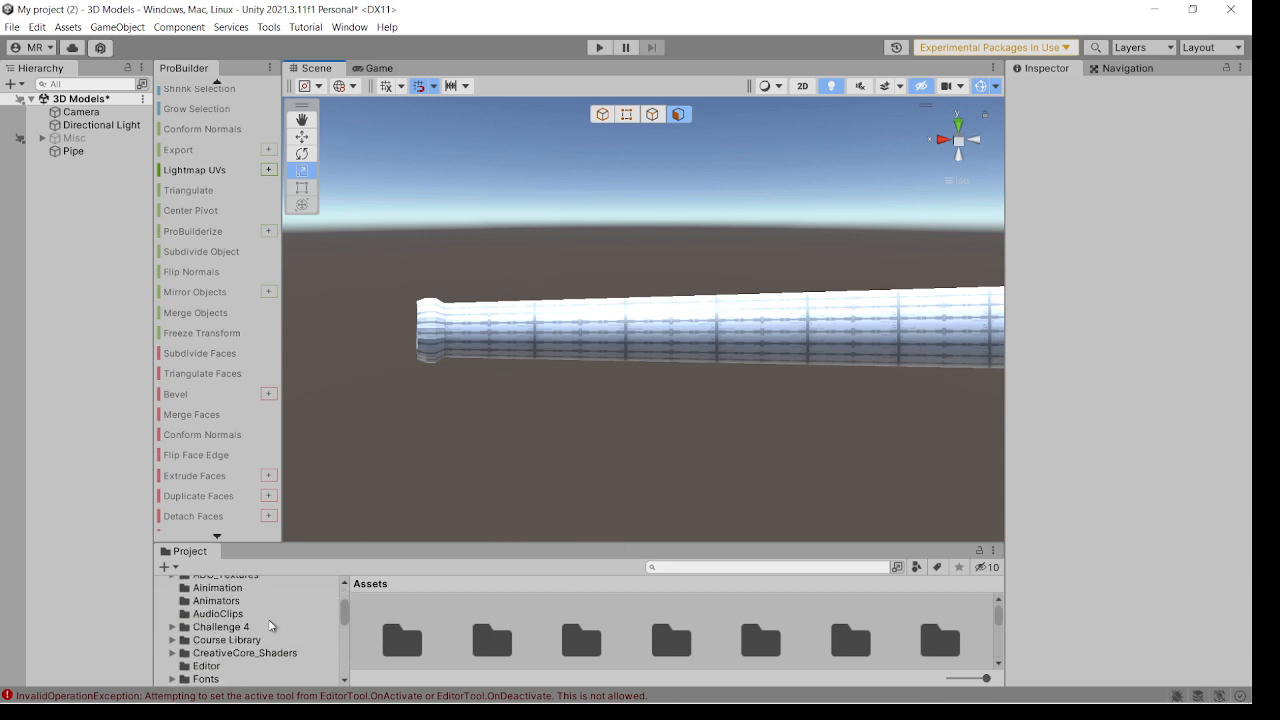
click(236, 635)
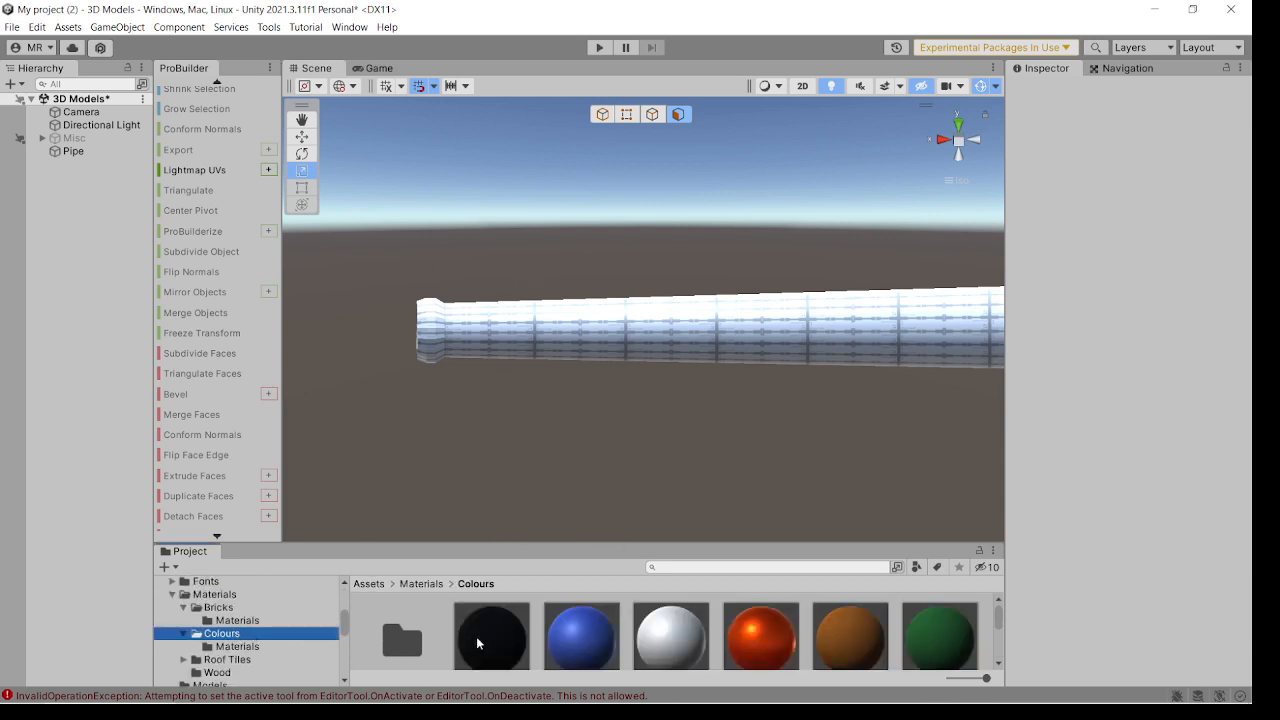
drag(774, 638, 449, 374)
scroll(448, 378, up, 4)
right_drag(372, 344, 336, 360)
right_drag(378, 316, 396, 365)
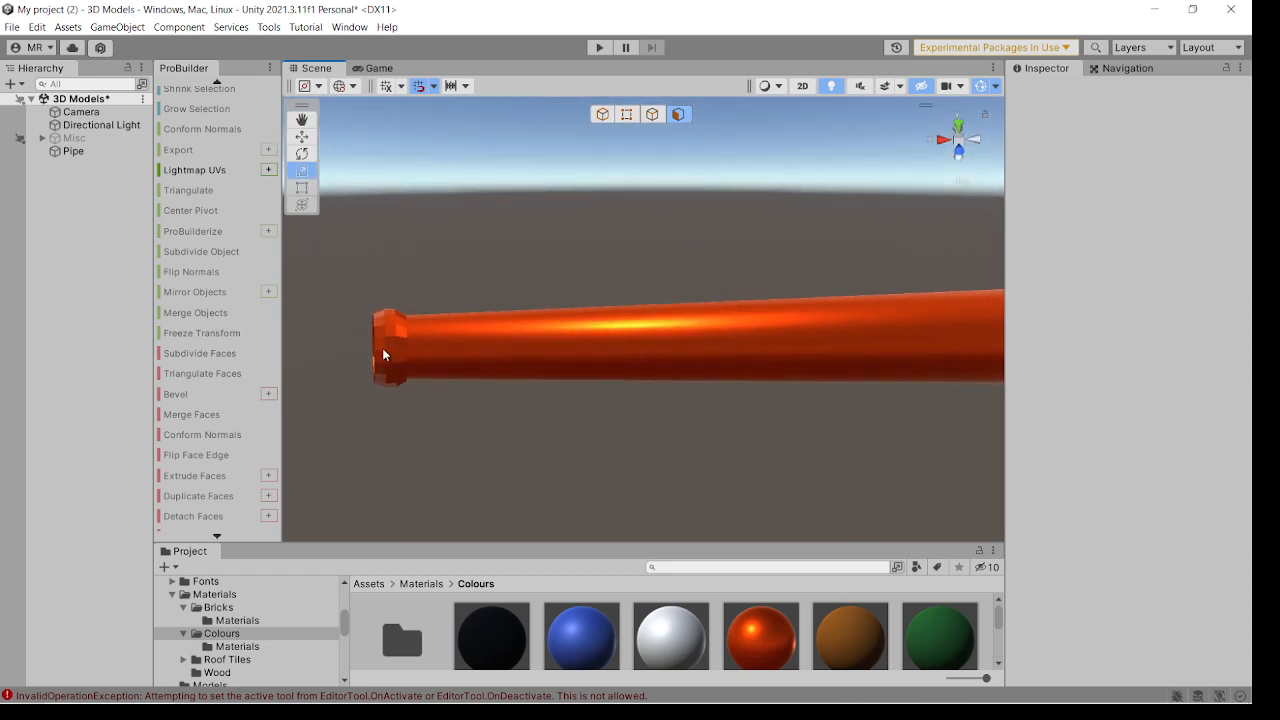
Select all the muzzle lip faces and assign them to smoothing group 1.
click(382, 349)
key(ctrl+a)
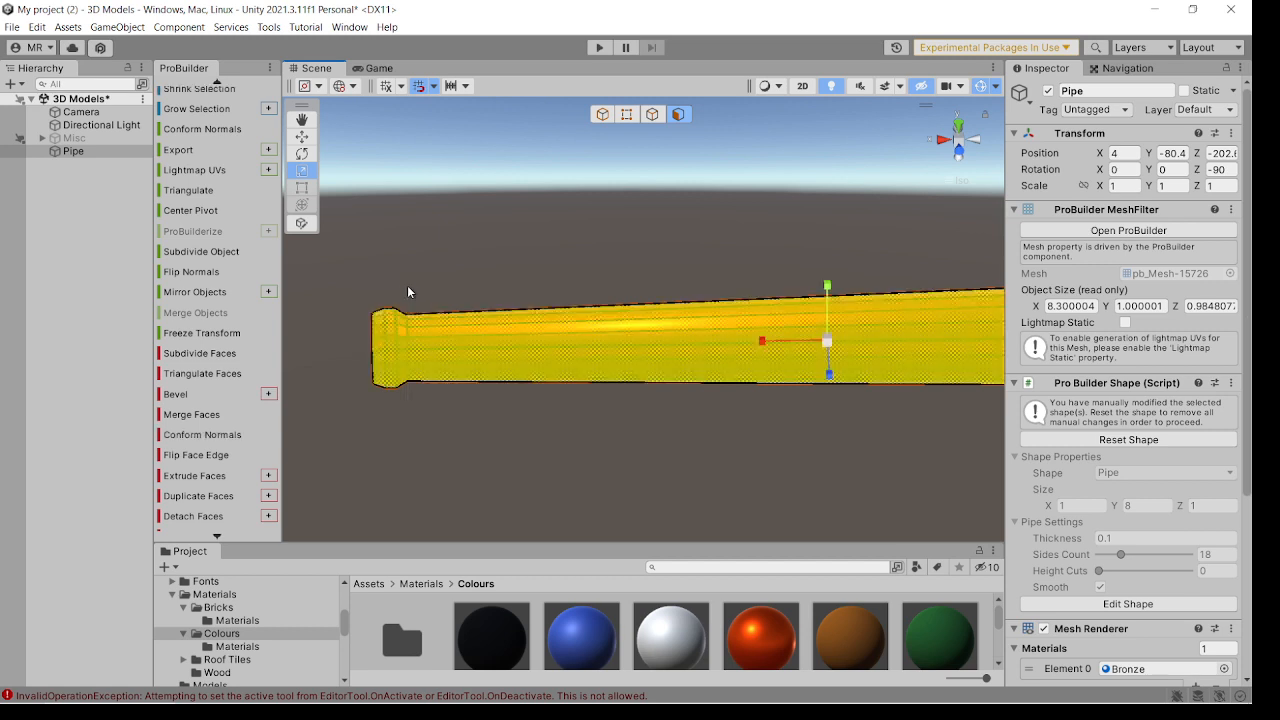
click(395, 348)
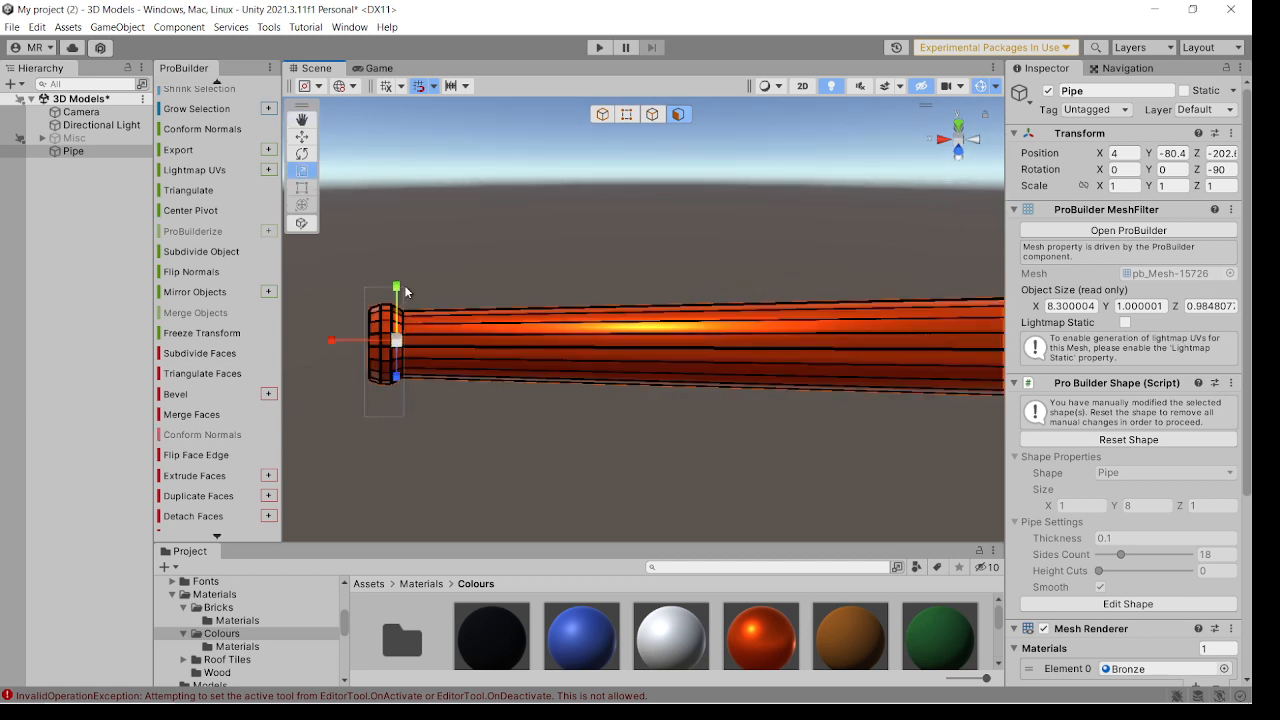
click(376, 380)
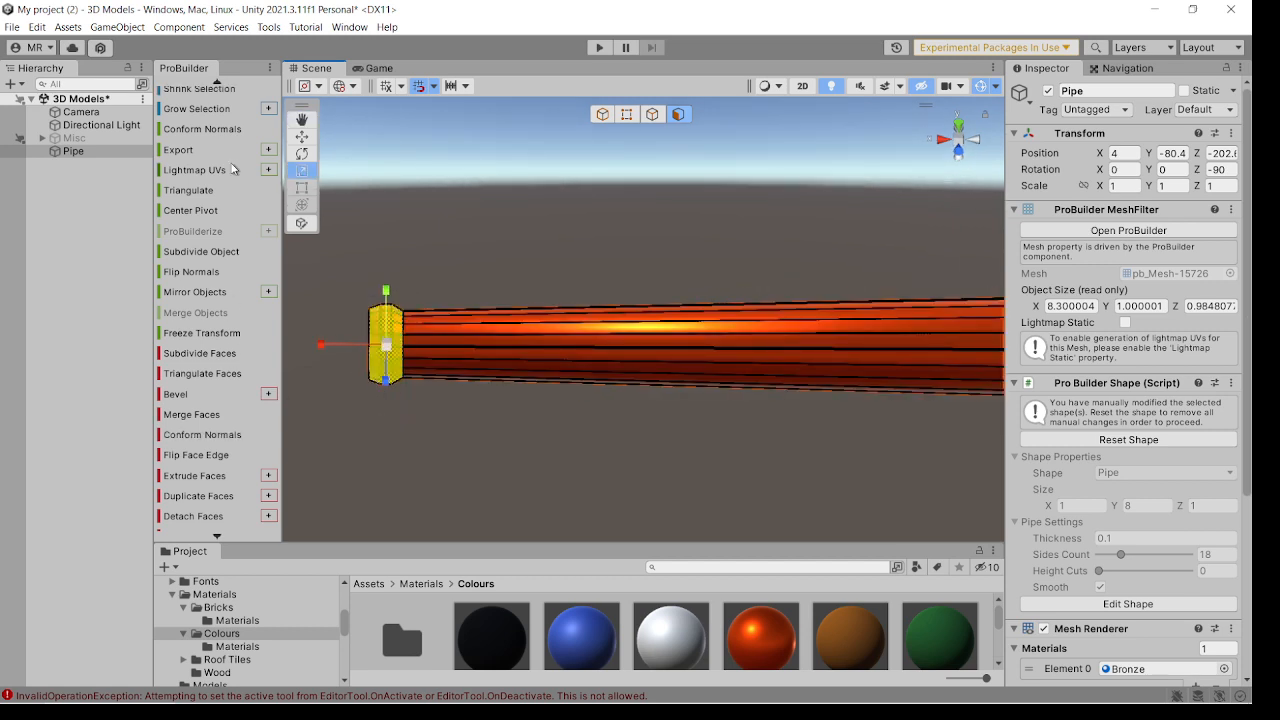
scroll(184, 150, up, 5)
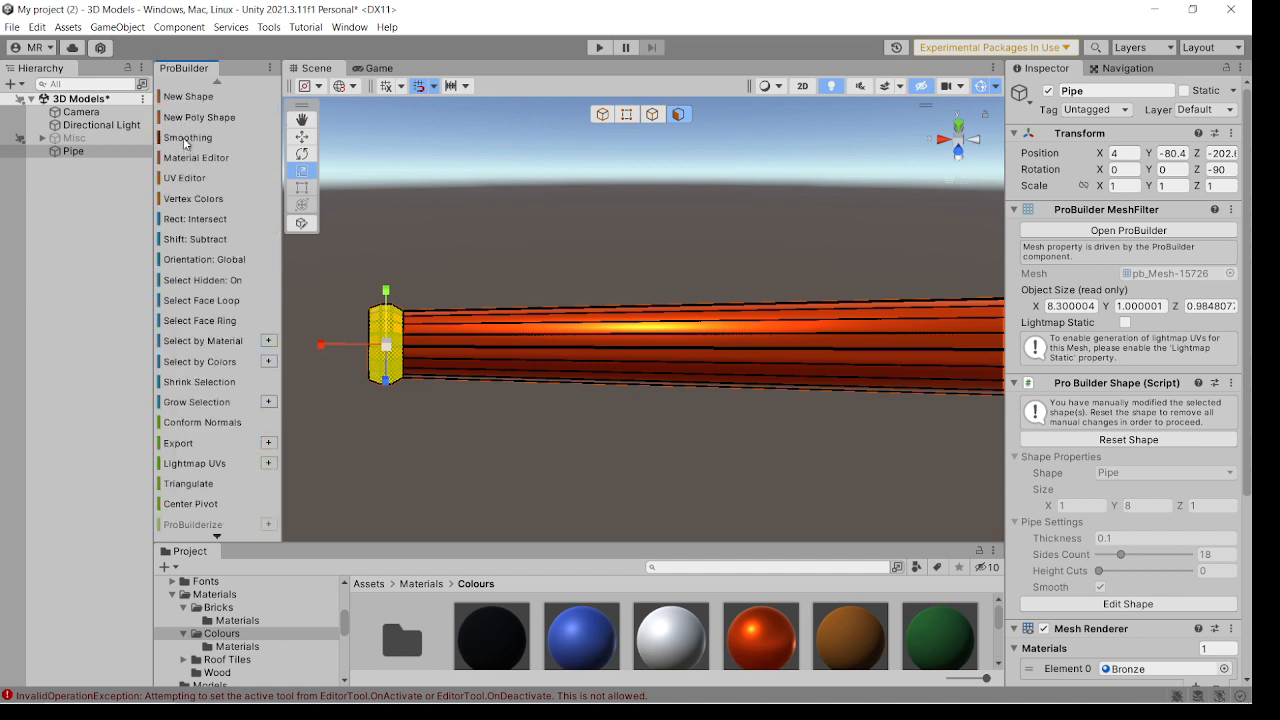
click(188, 138)
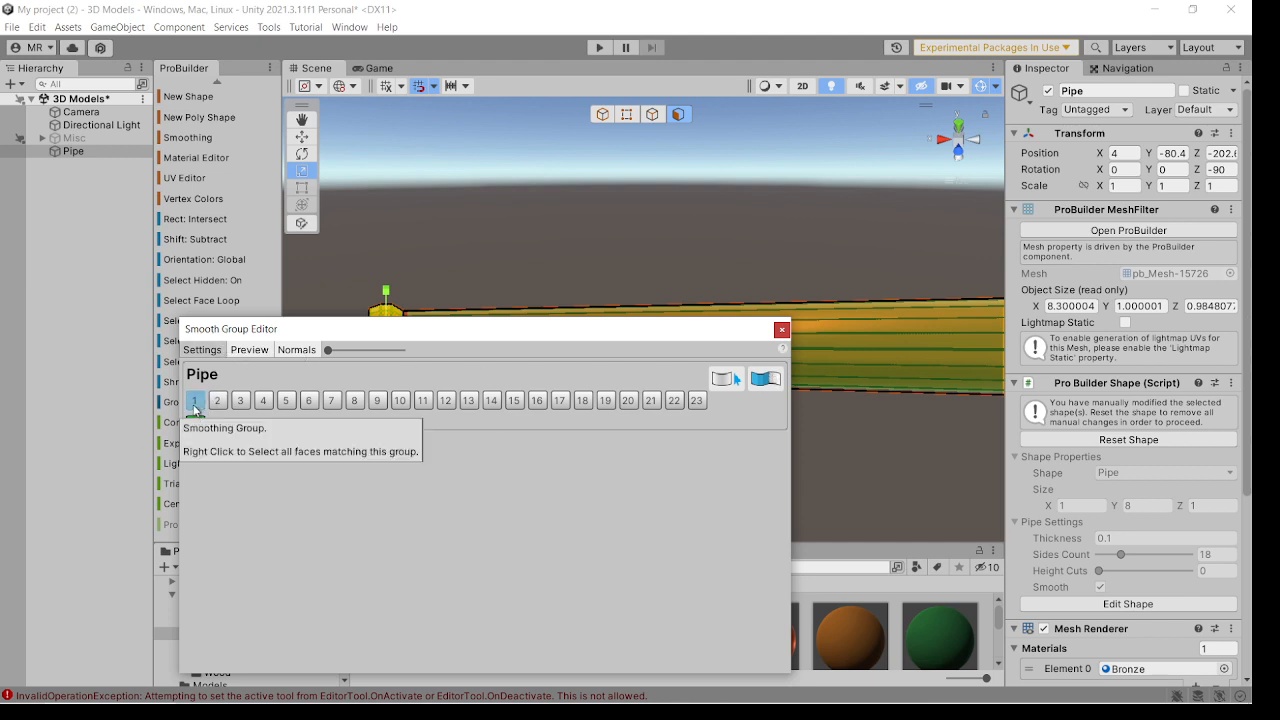
click(194, 402)
click(782, 330)
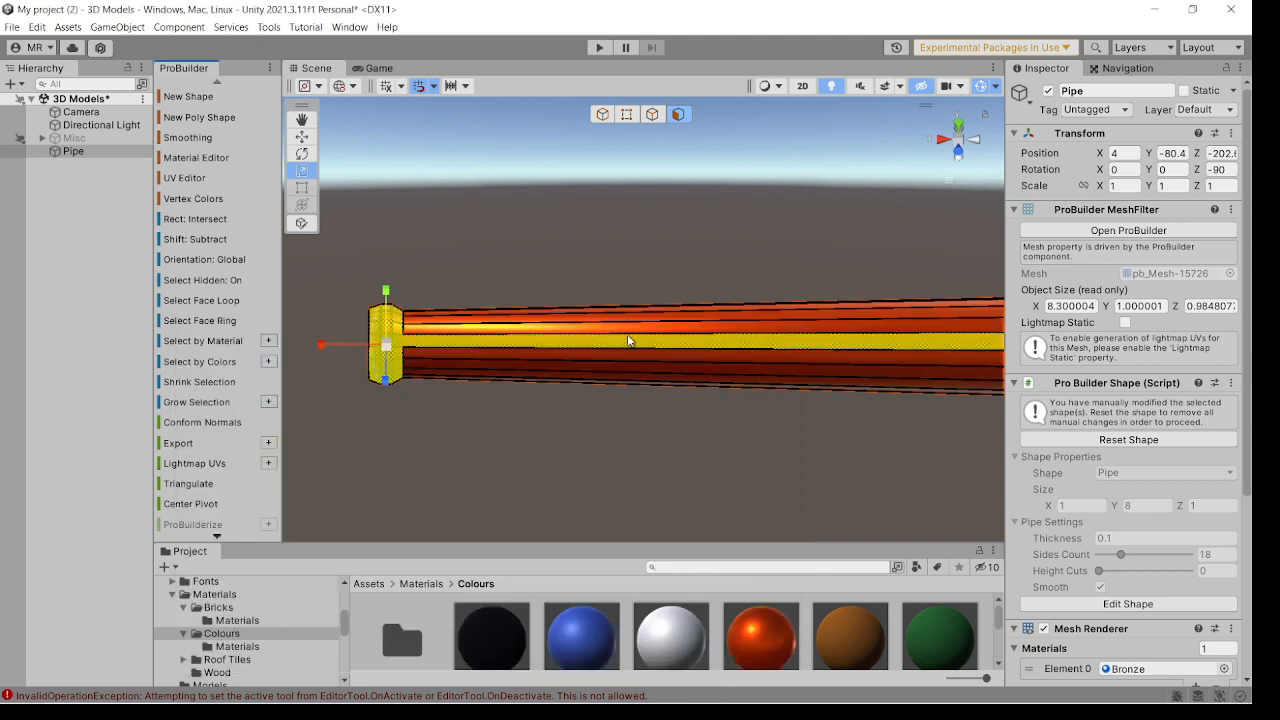
click(600, 291)
Select the full ring of end faces at the pipe's wide breech end using Select Face Ring.
alt+drag(494, 356, 543, 374)
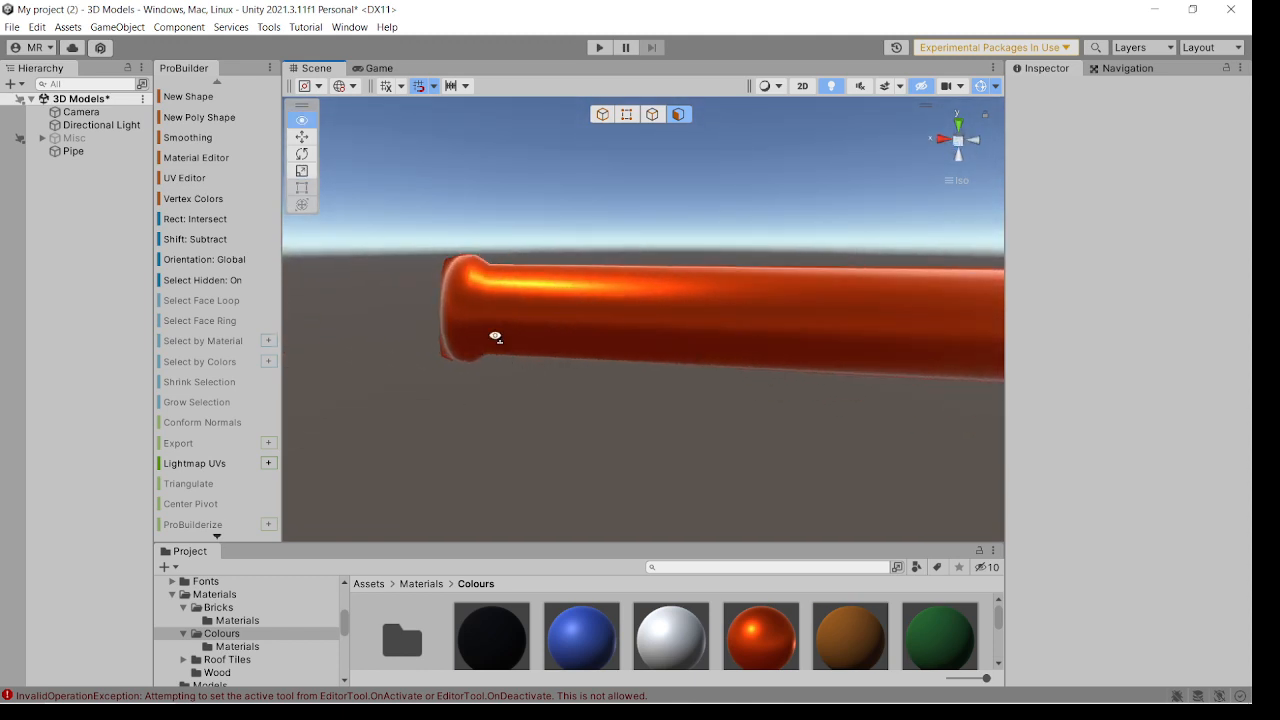
alt+drag(495, 336, 732, 365)
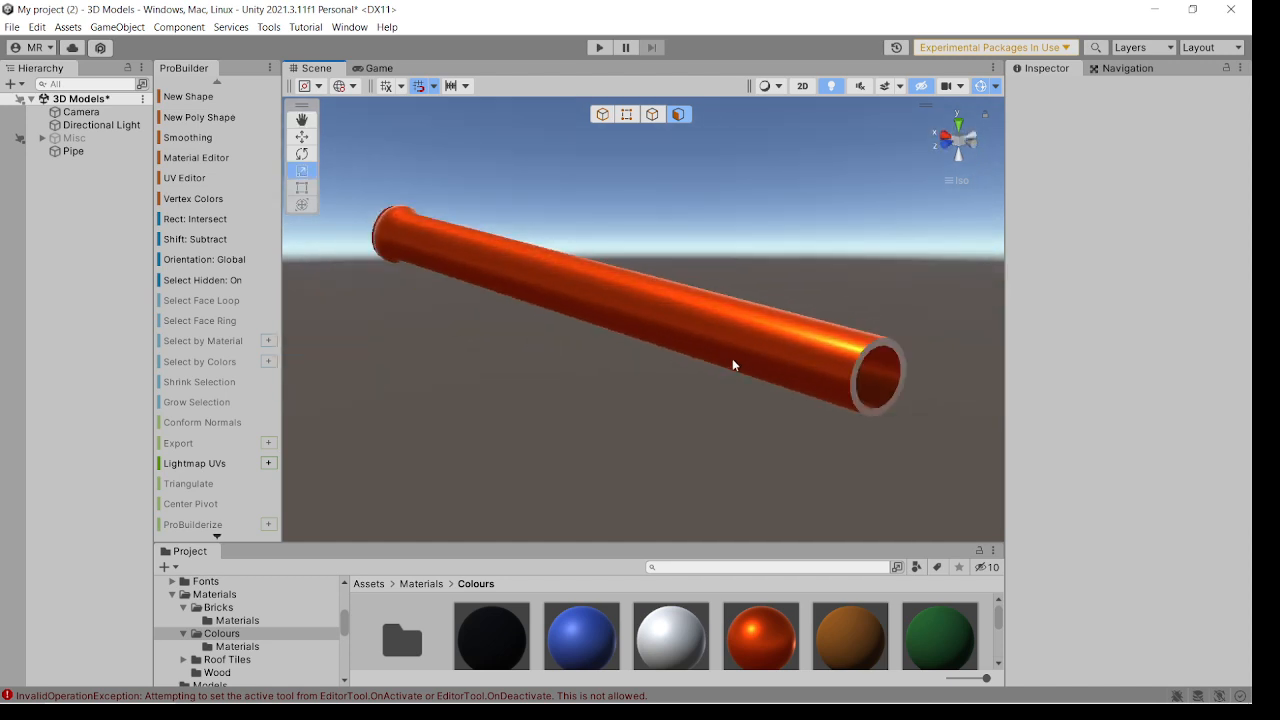
click(871, 408)
alt+drag(869, 419, 686, 390)
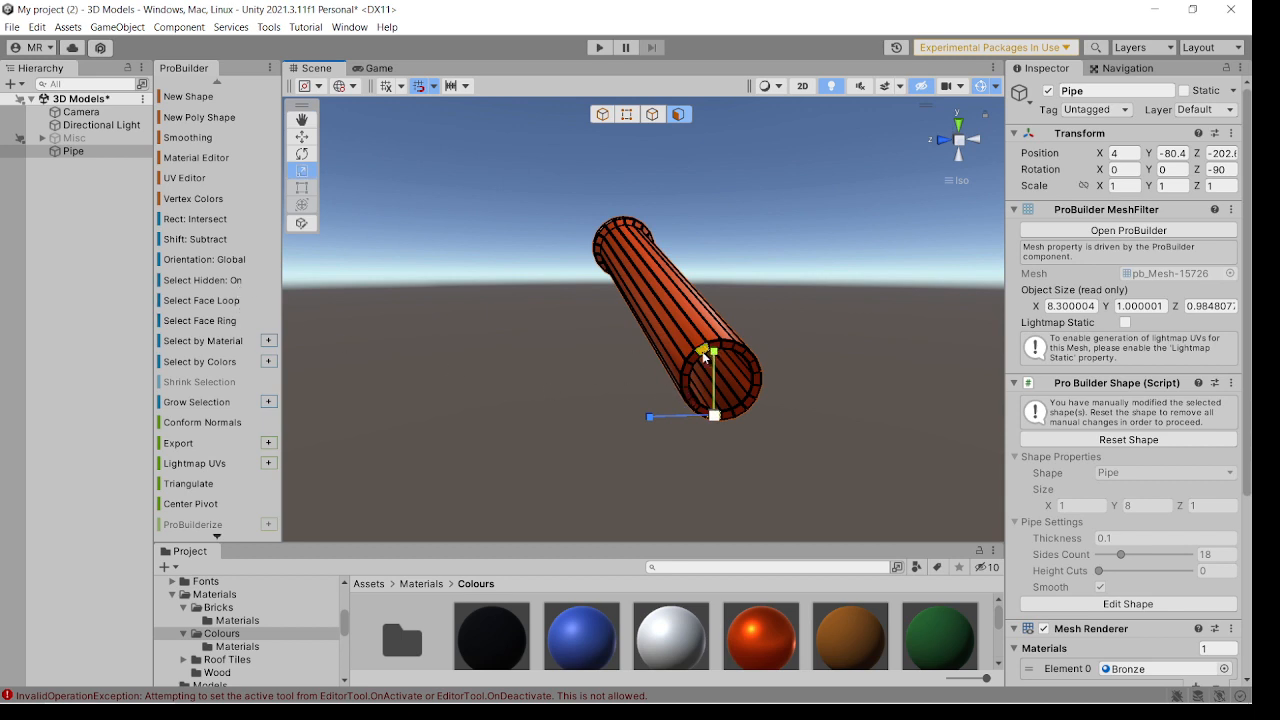
click(702, 351)
click(219, 322)
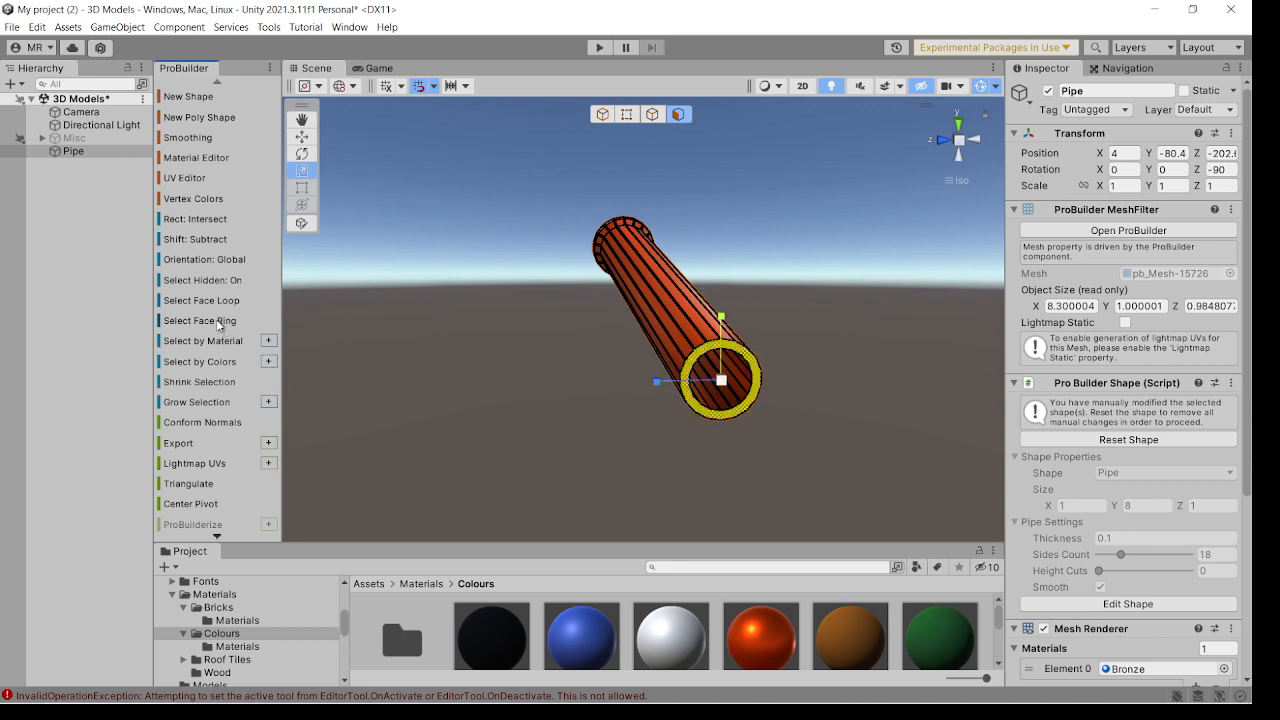
Extrude the breech end ring repeatedly by 0.1, scaling each new ring down to form a rounded dome.
alt+drag(463, 371, 618, 352)
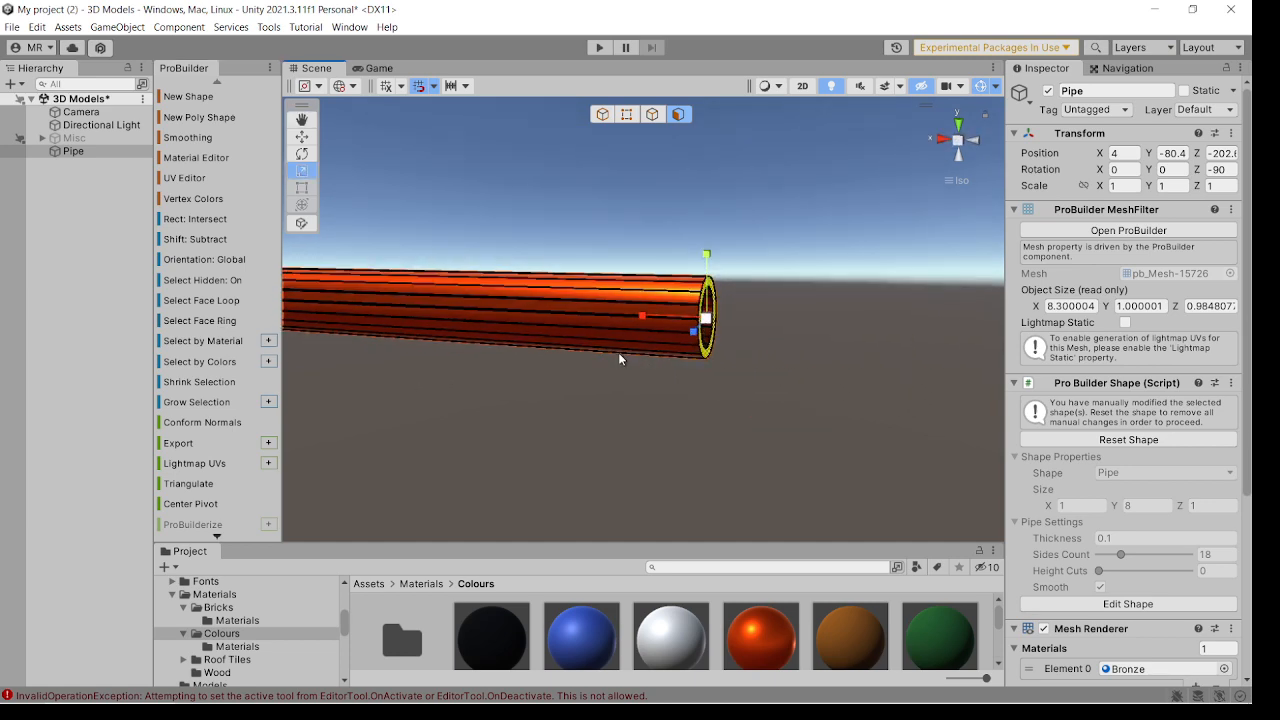
alt+drag(791, 360, 677, 377)
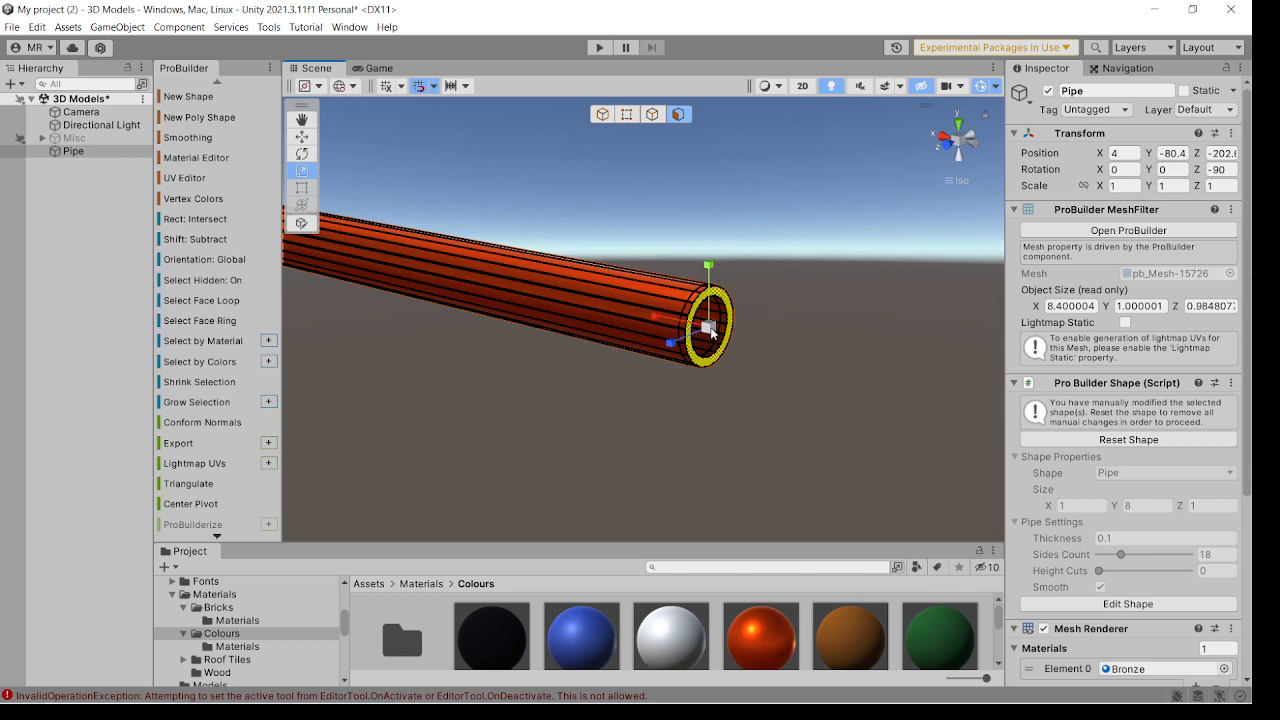
drag(711, 329, 735, 372)
key(ctrl+e)
key(ctrl+e)
key(ctrl+e)
key(ctrl+e)
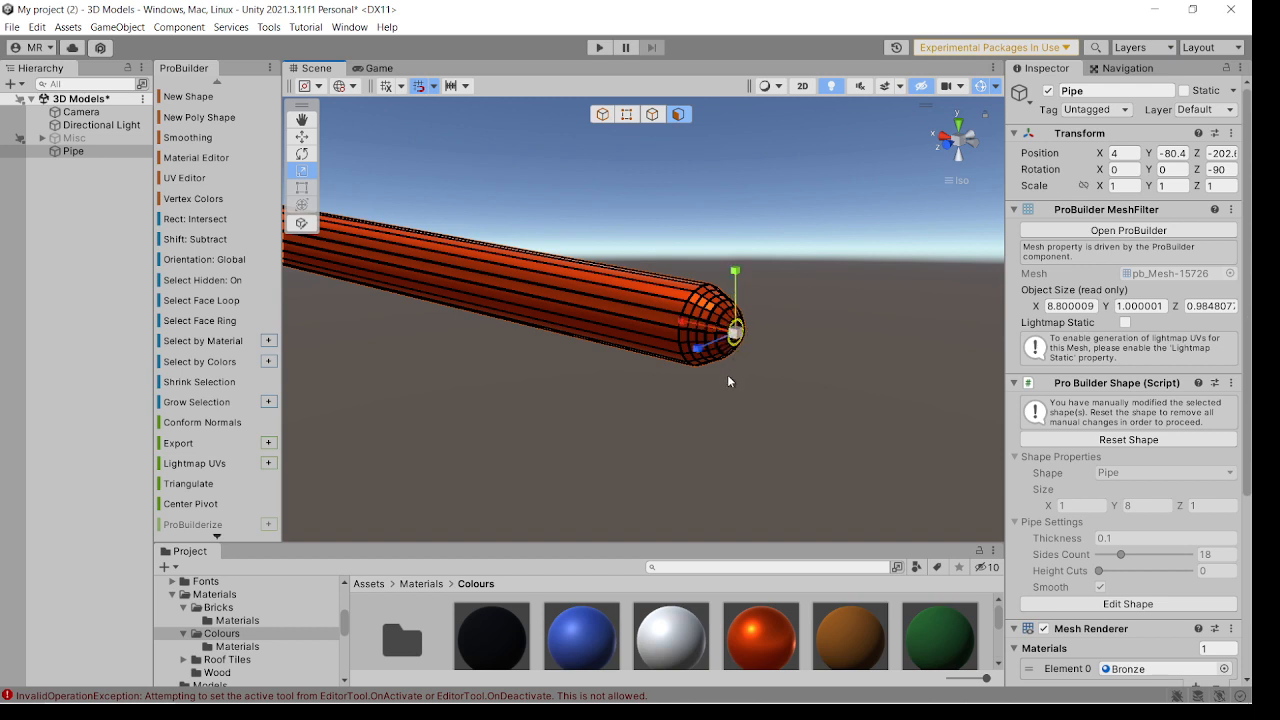
key(ctrl+e)
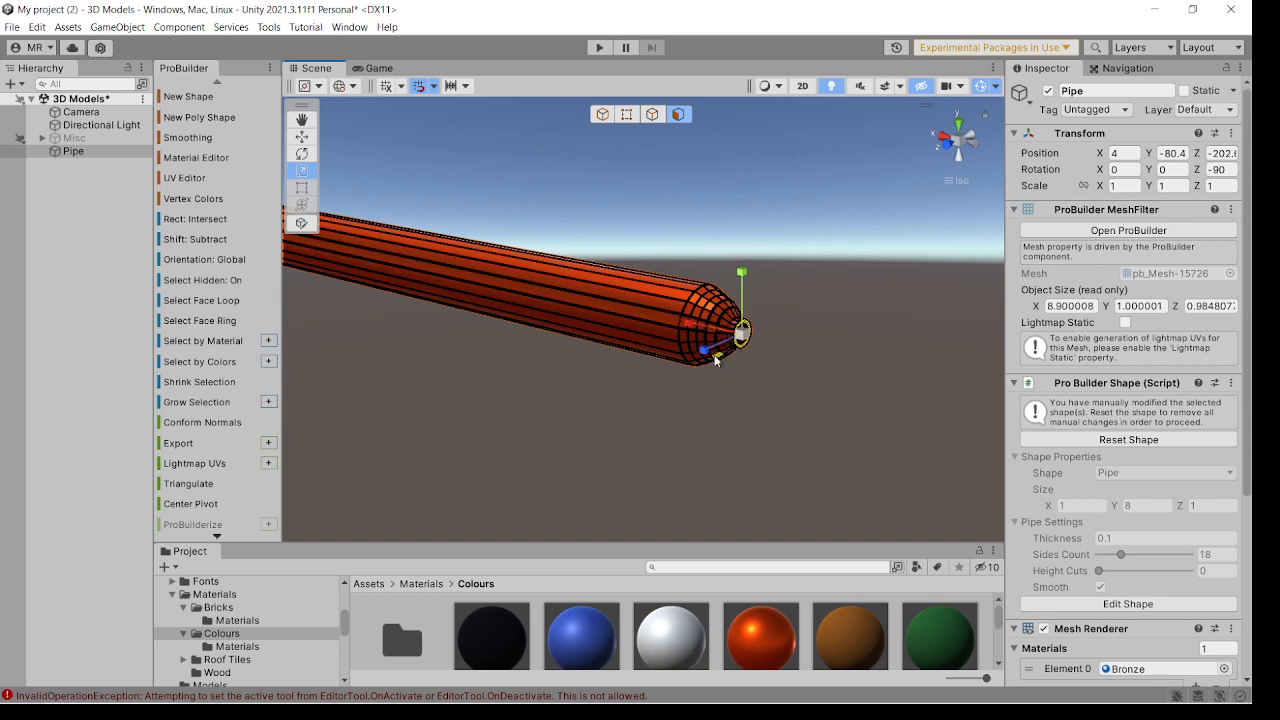
key(ctrl+e)
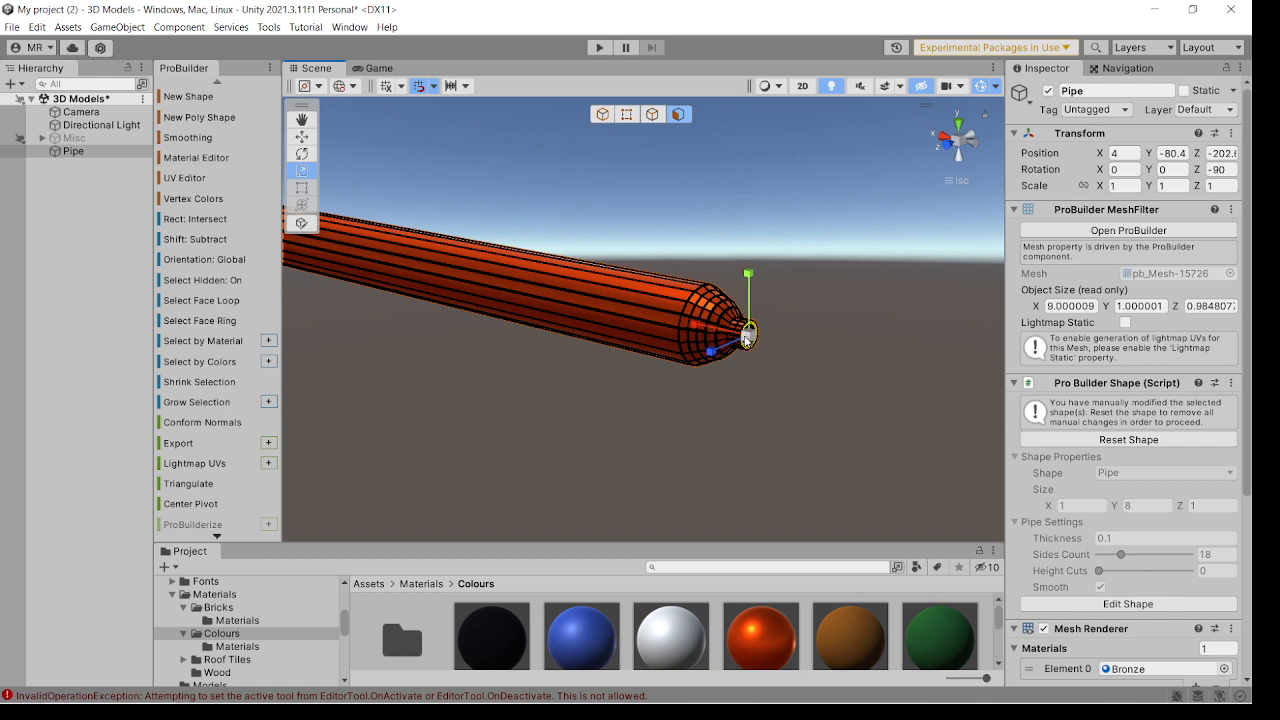
key(ctrl+z)
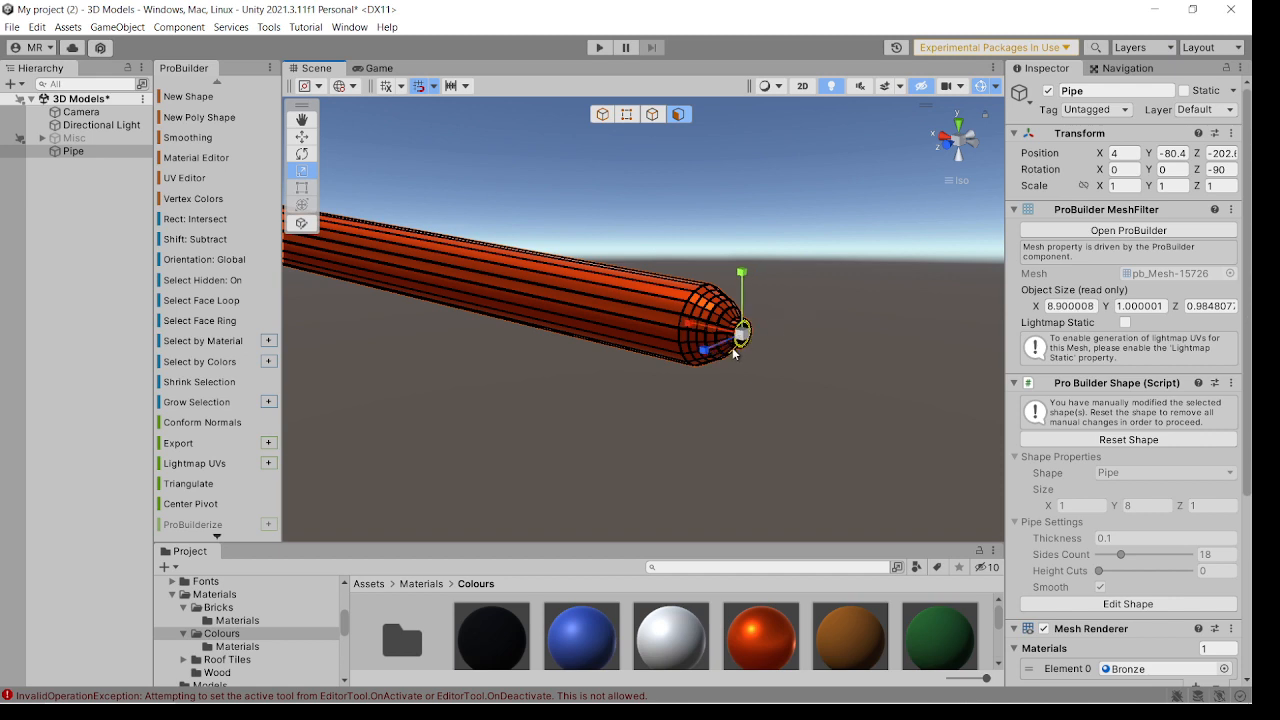
scroll(745, 342, up, 1)
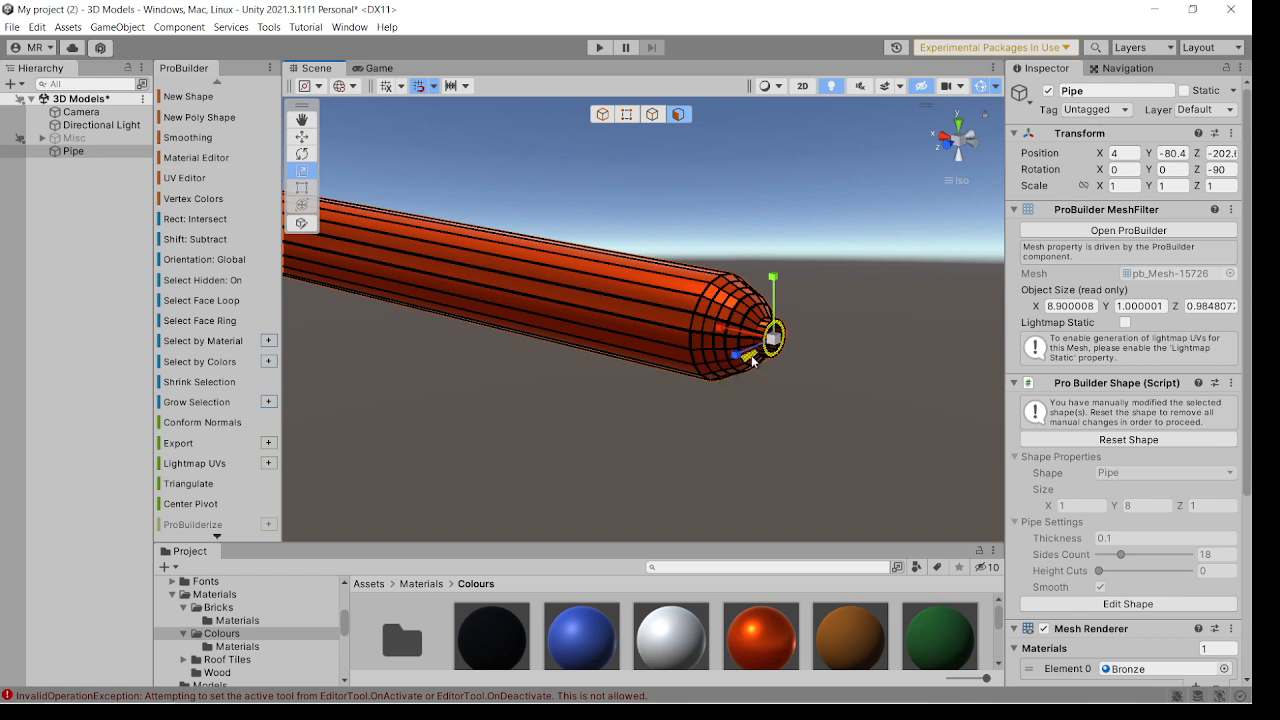
key(ctrl+z)
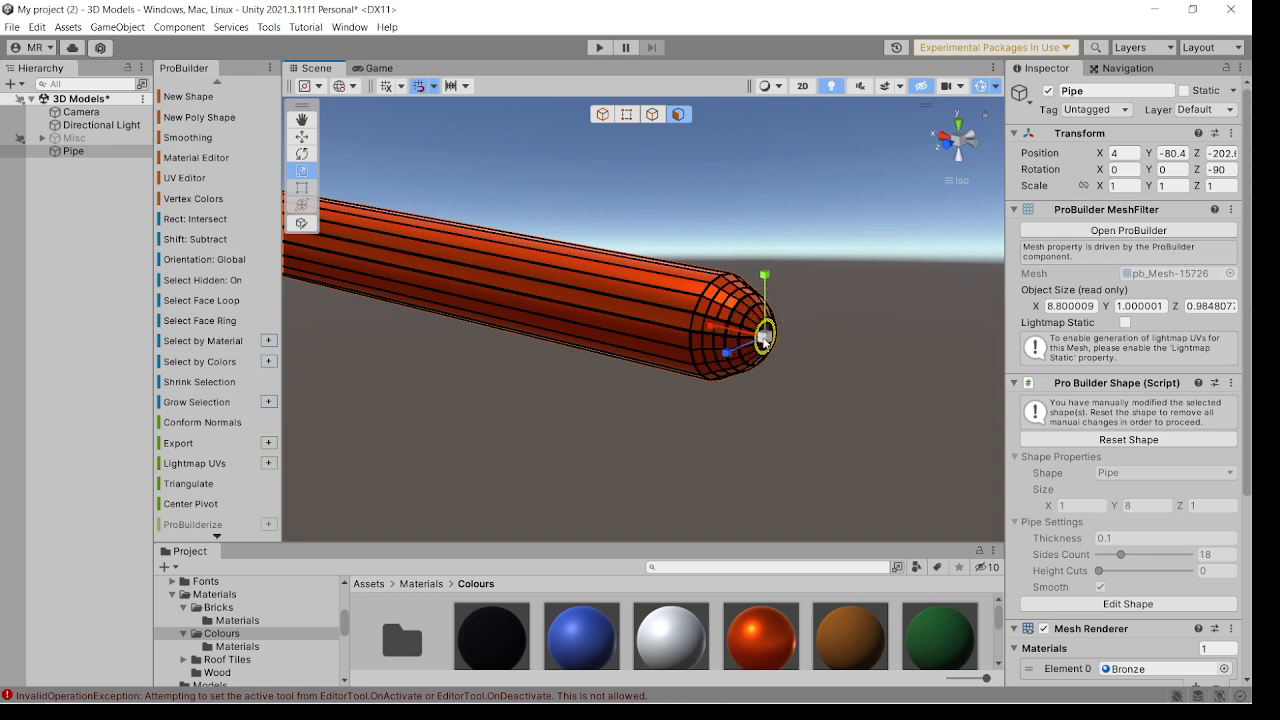
Scale the dome's end ring down, then extrude and scale it further in 0.1 increments to form a small closed knob.
drag(763, 340, 887, 406)
click(774, 398)
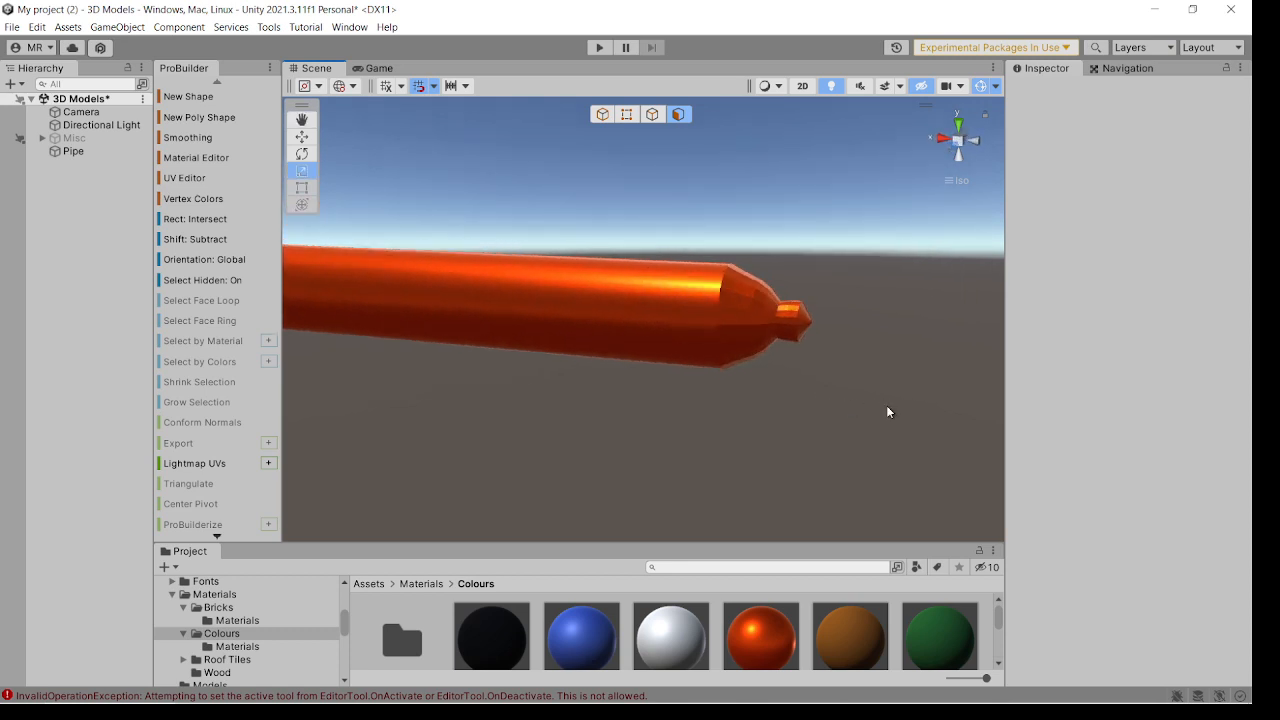
Select only the breech dome and knob faces and assign them to smoothing group 1.
click(777, 326)
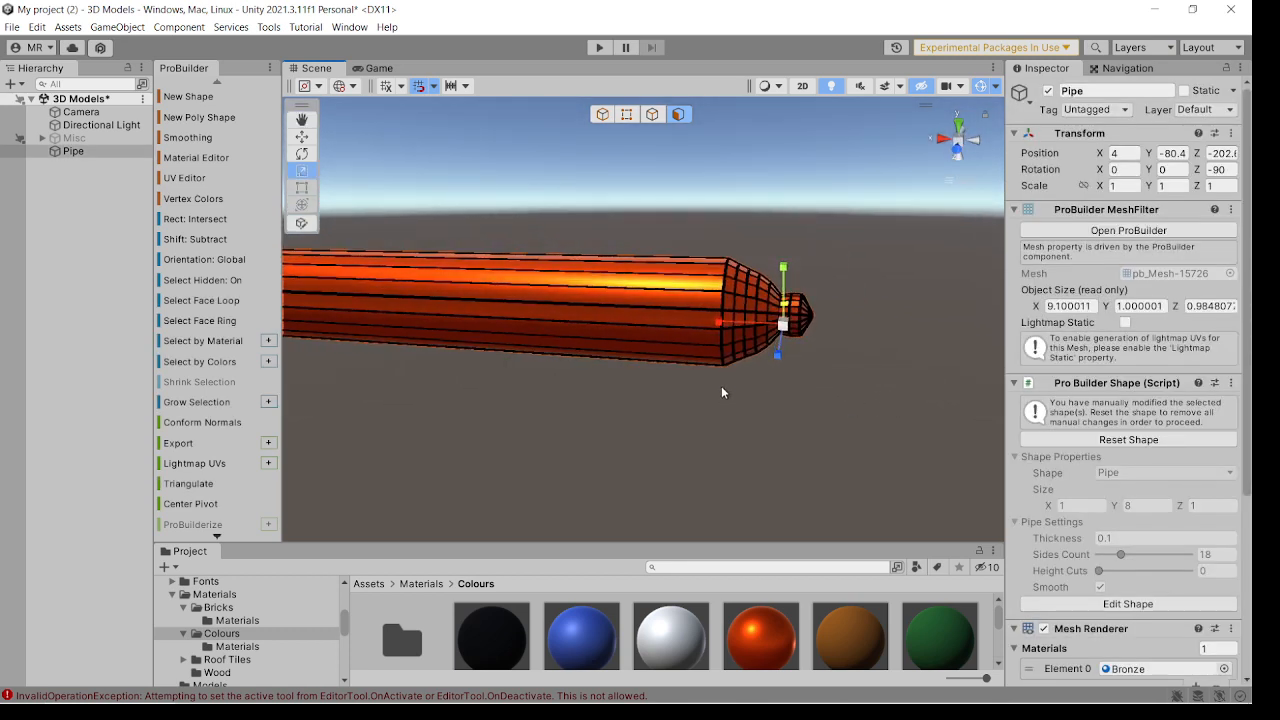
drag(756, 337, 814, 259)
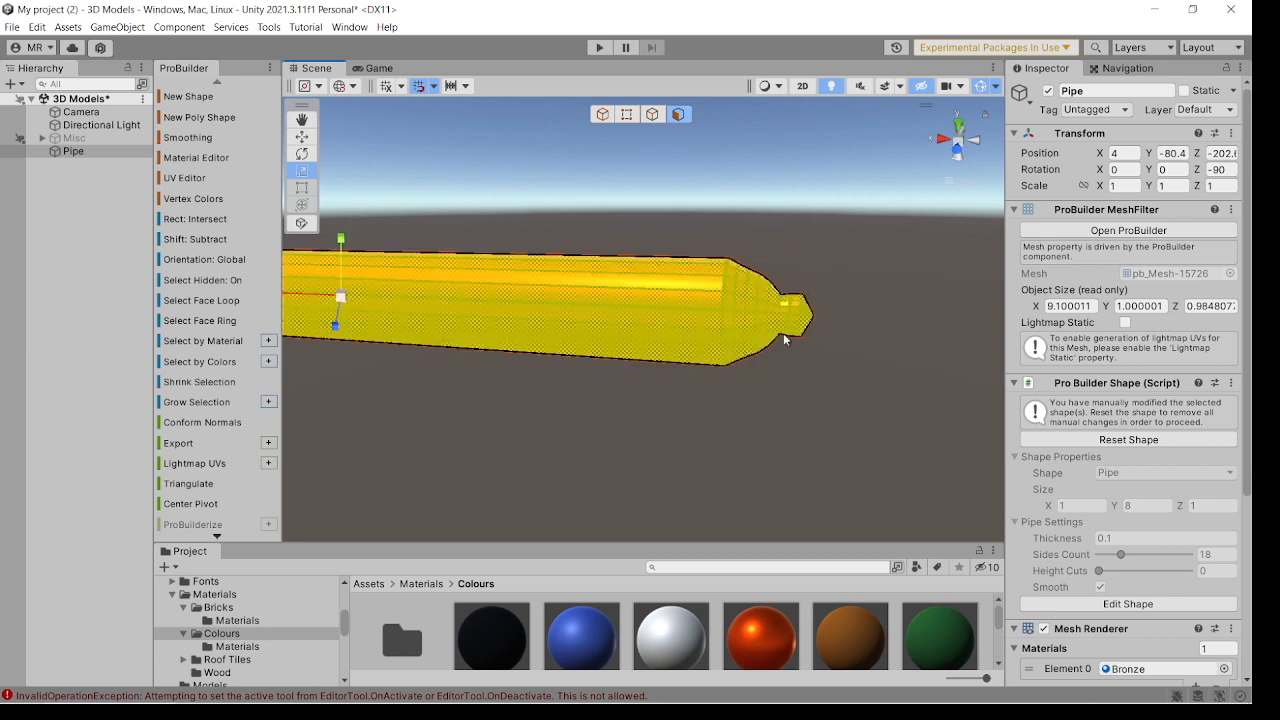
mouse_move(733, 394)
mouse_down()
mouse_move(800, 335)
mouse_move(810, 245)
mouse_up()
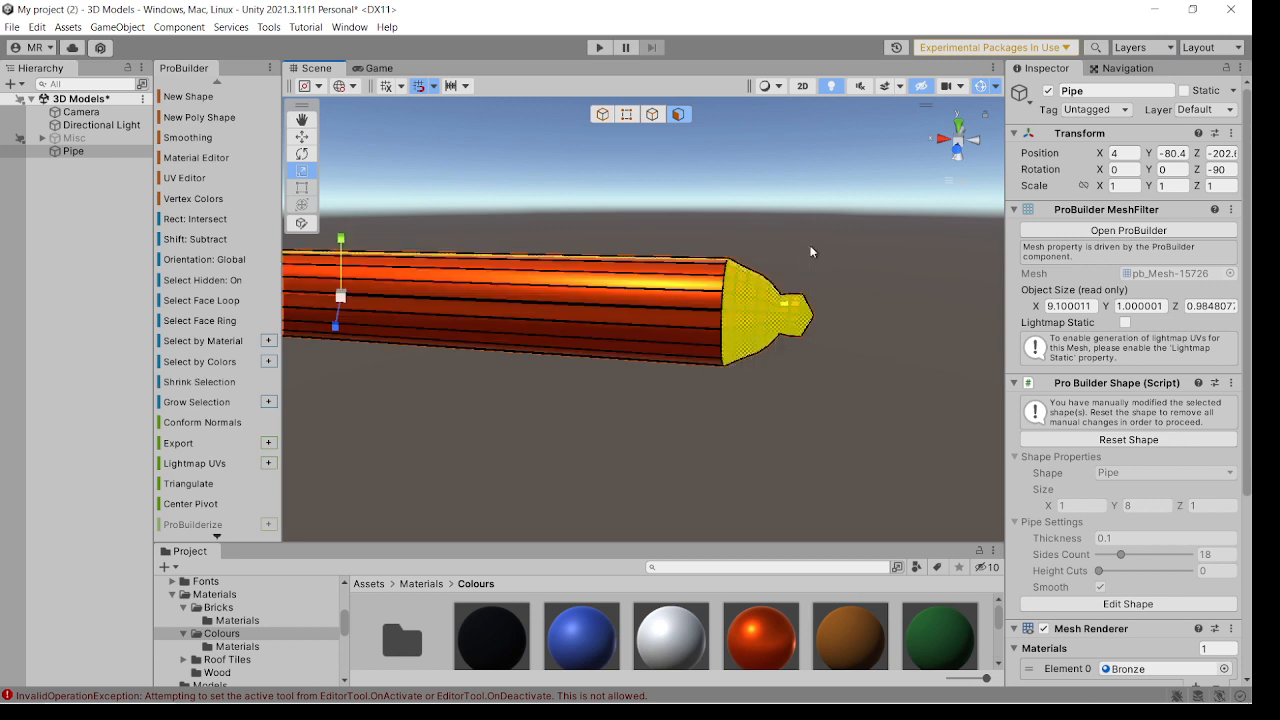
alt+drag(785, 308, 774, 374)
alt+drag(683, 318, 674, 410)
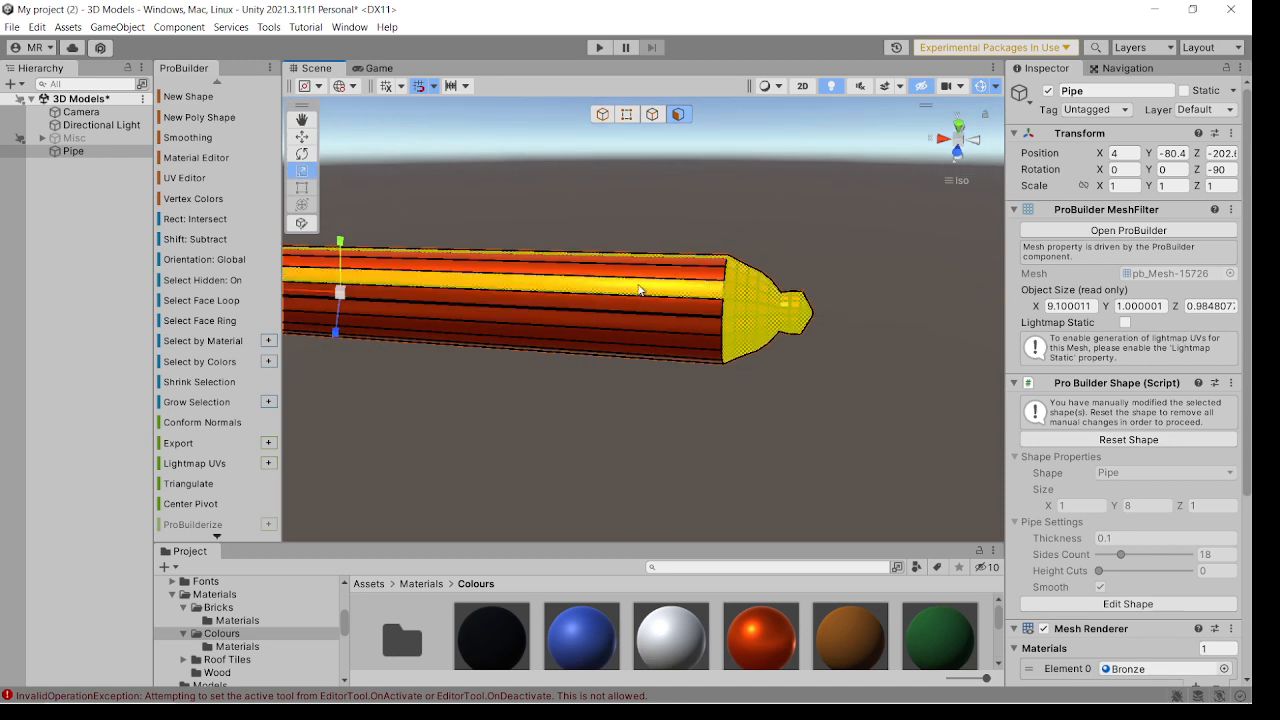
mouse_move(672, 288)
alt+mouse_down()
mouse_move(671, 382)
mouse_move(652, 327)
mouse_move(741, 387)
mouse_move(753, 324)
mouse_move(820, 236)
alt+mouse_up()
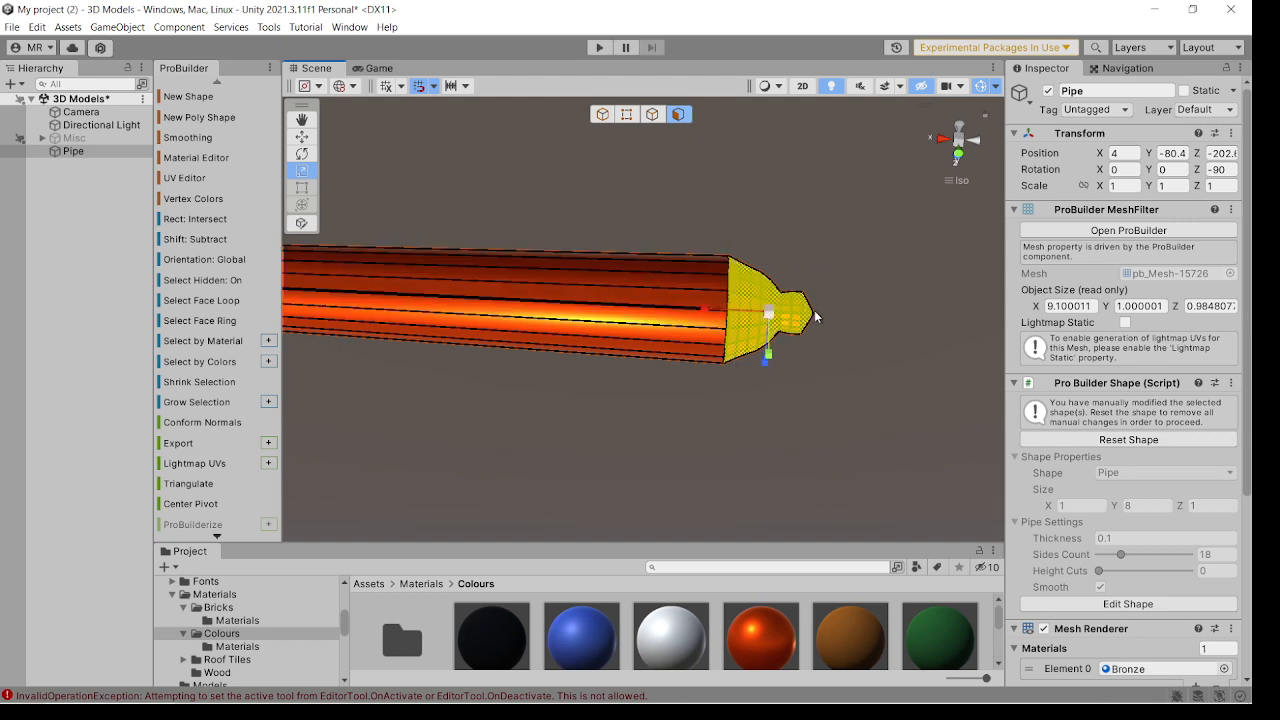
alt+drag(814, 316, 728, 250)
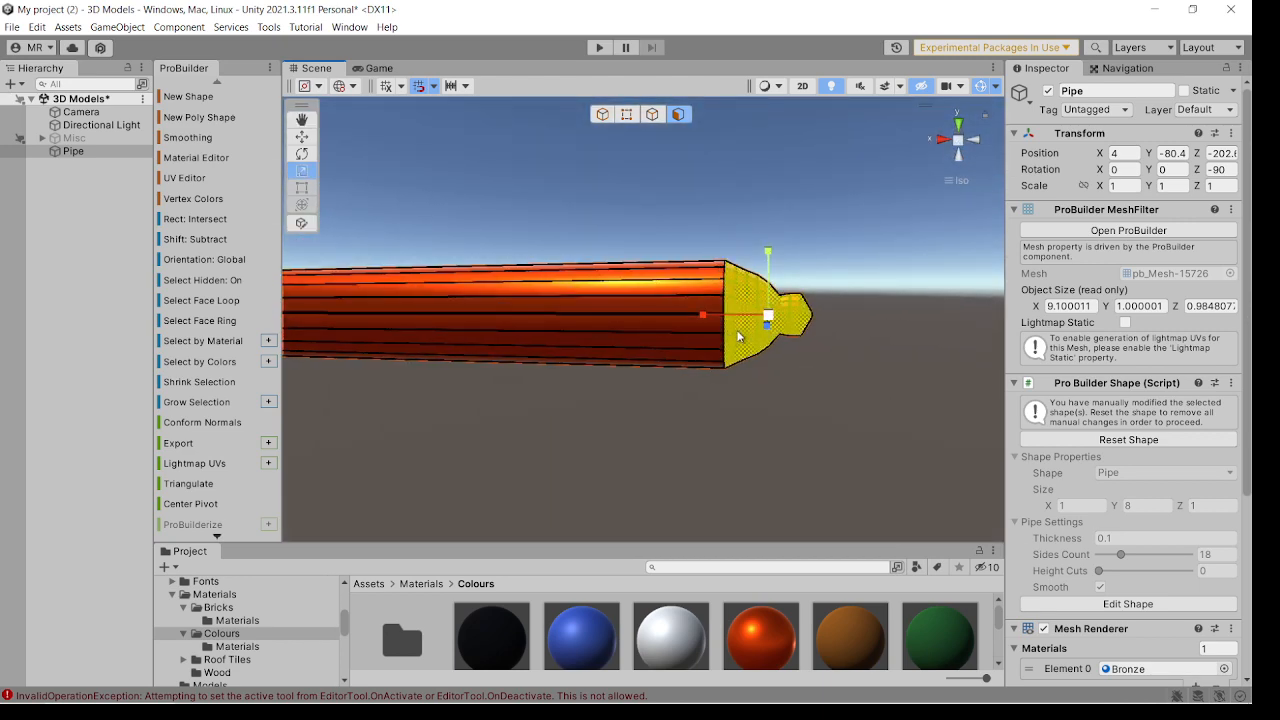
click(188, 138)
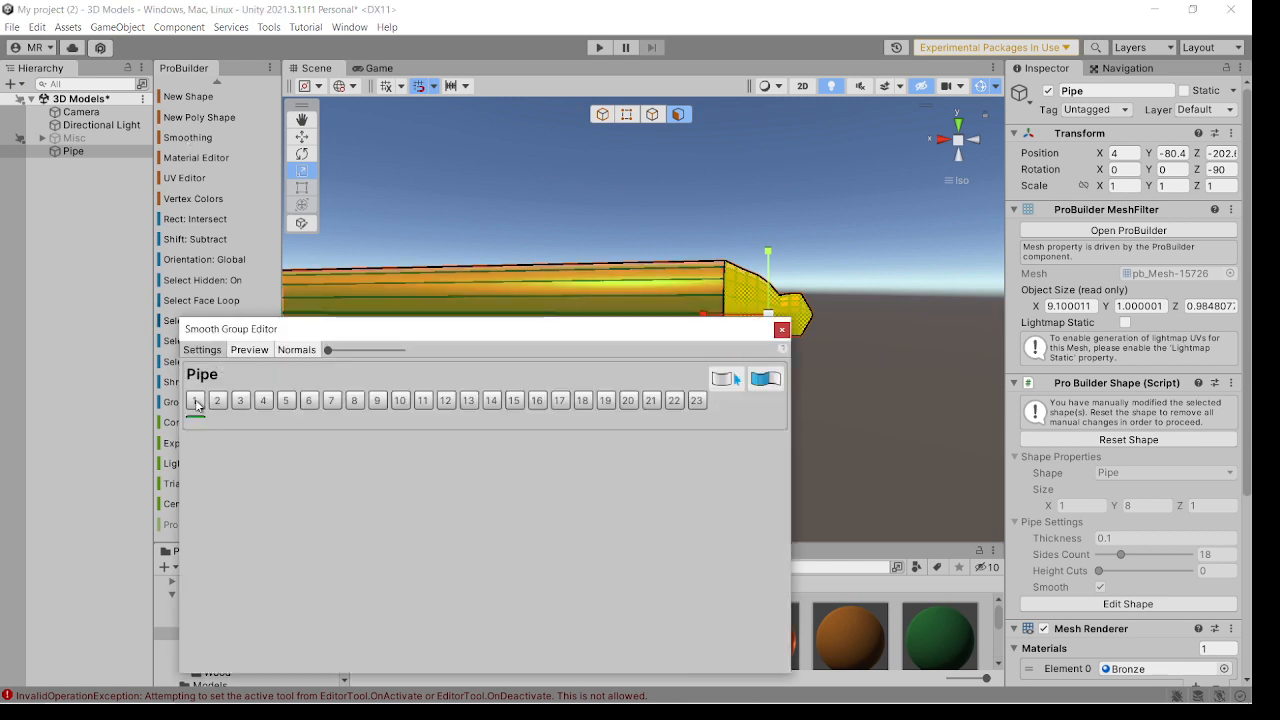
click(781, 330)
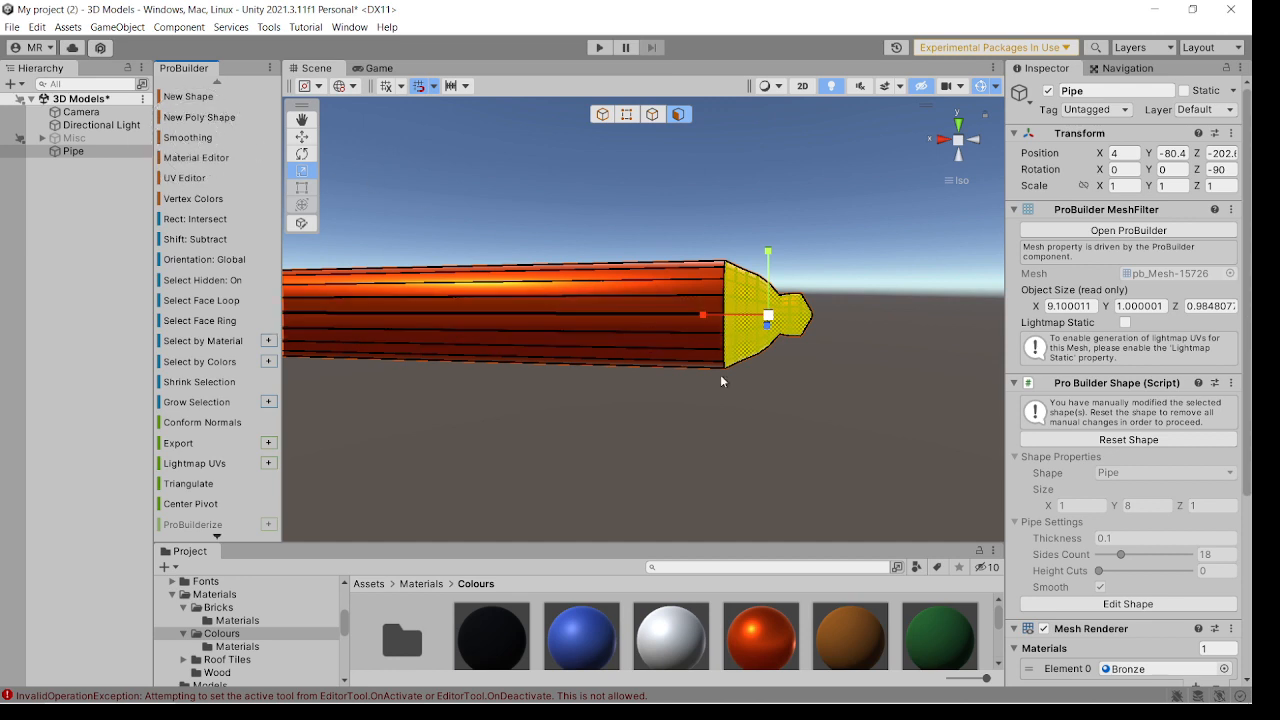
click(789, 407)
alt+drag(789, 427, 639, 320)
scroll(640, 322, down, 3)
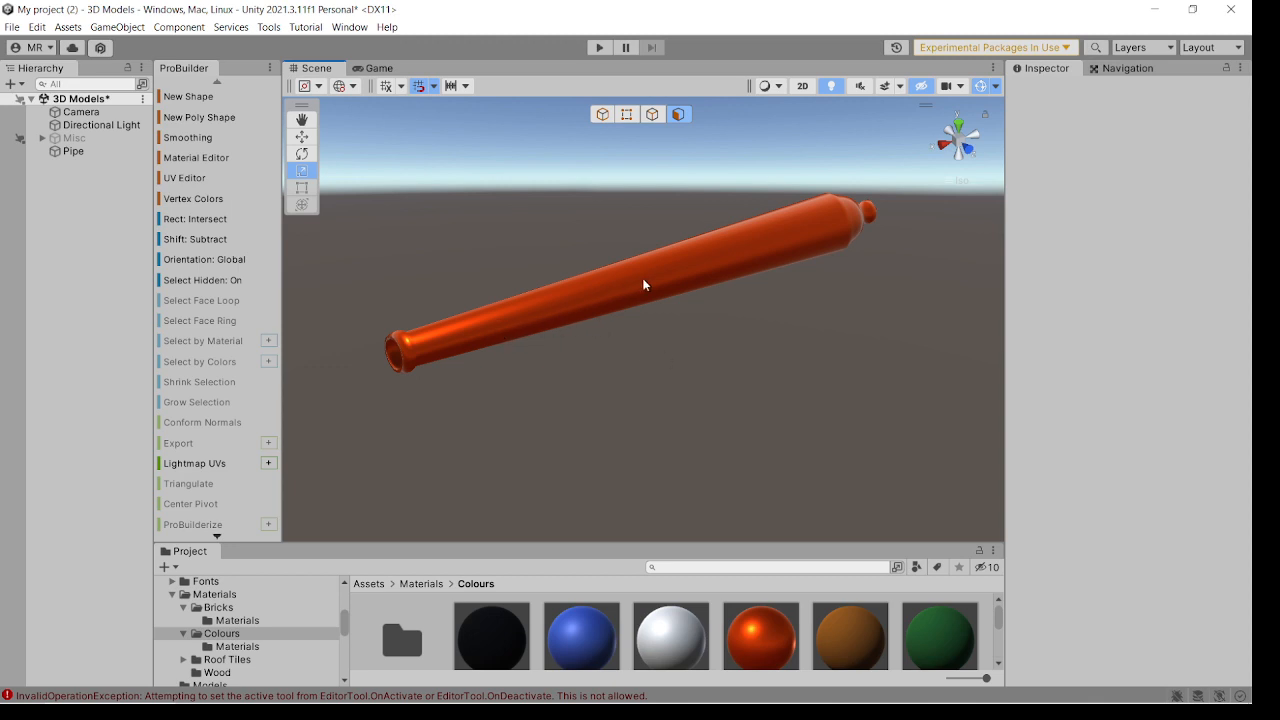
alt+drag(788, 256, 697, 291)
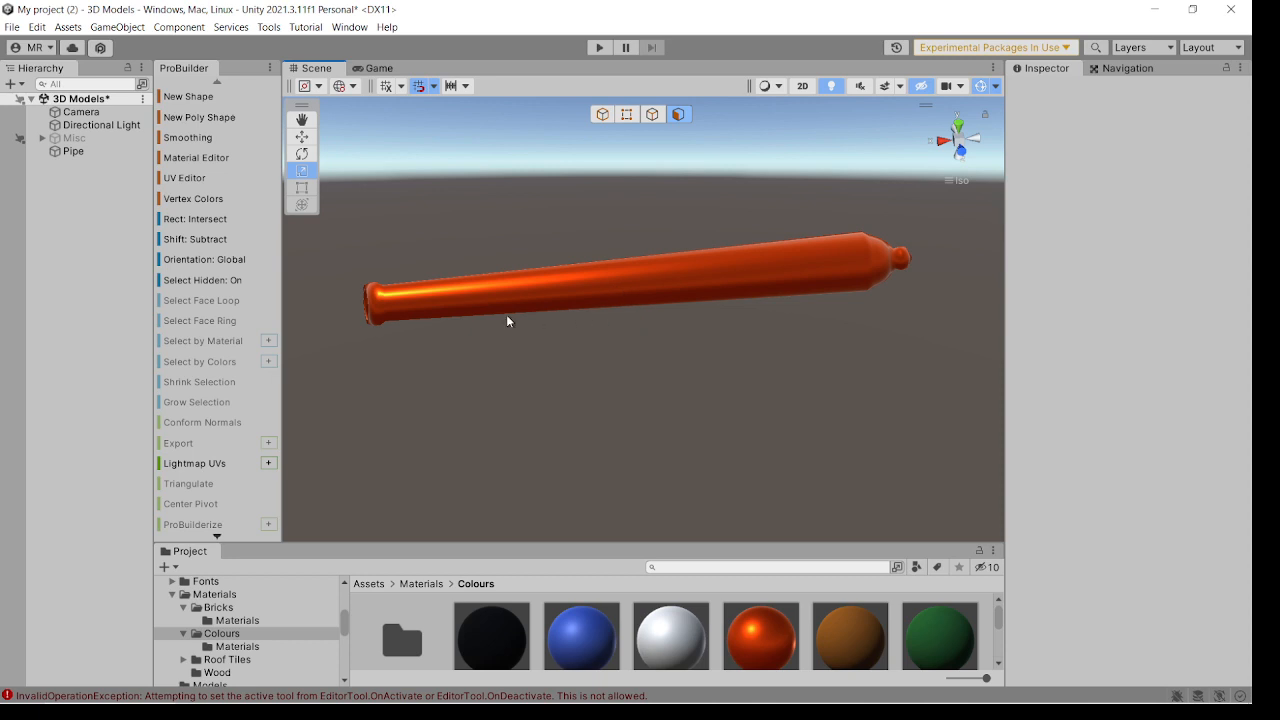
alt+drag(598, 310, 617, 309)
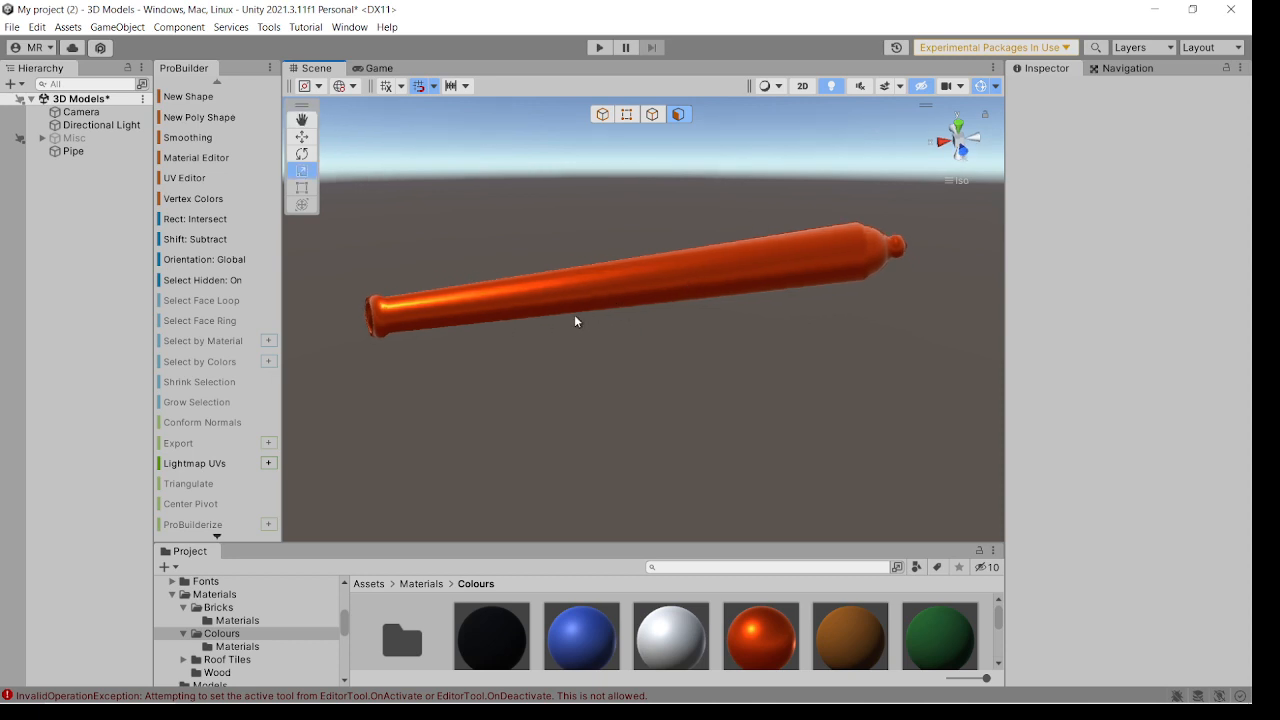
Return to whole-object selection and reset the pipe's position to the origin, keeping its rotation.
click(637, 291)
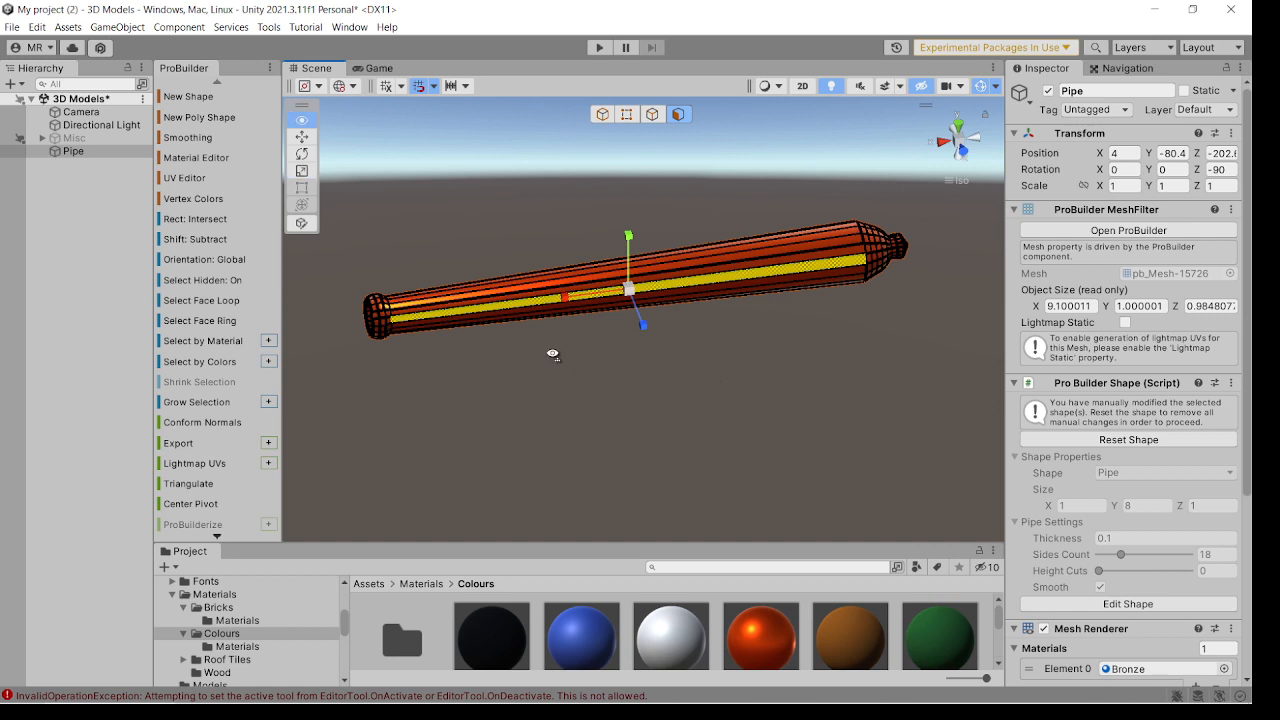
alt+drag(643, 362, 631, 361)
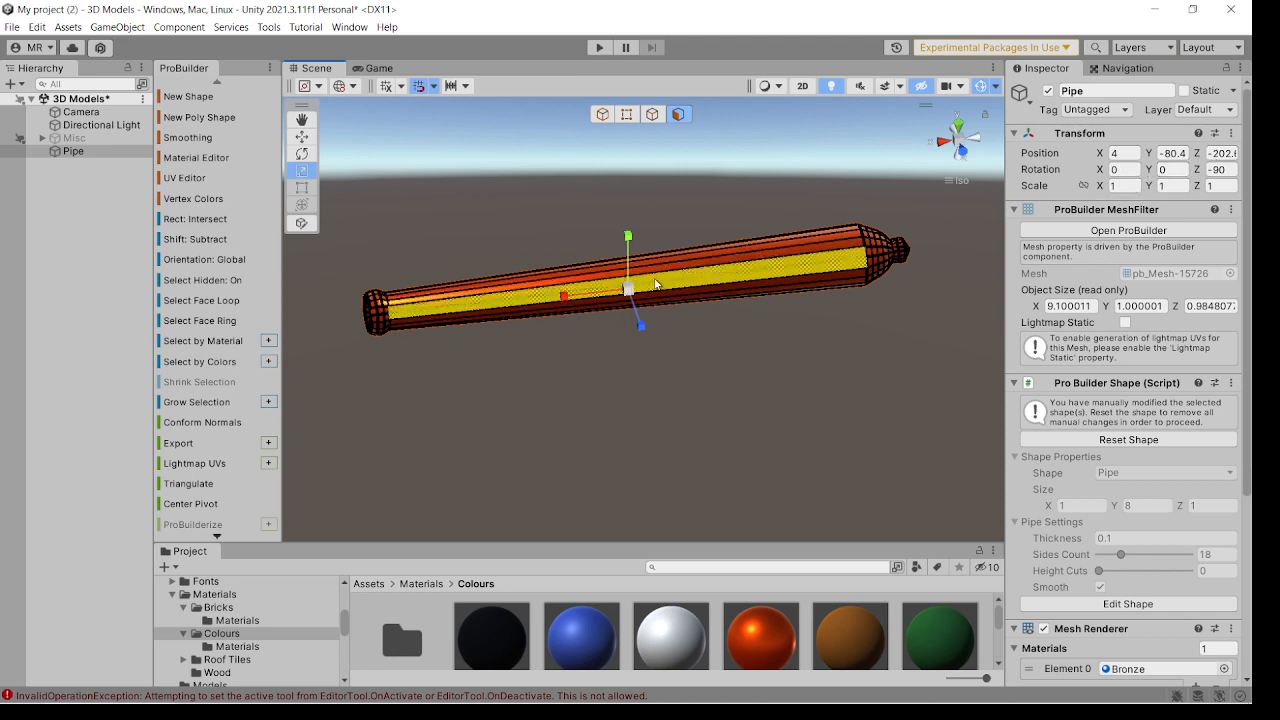
click(600, 118)
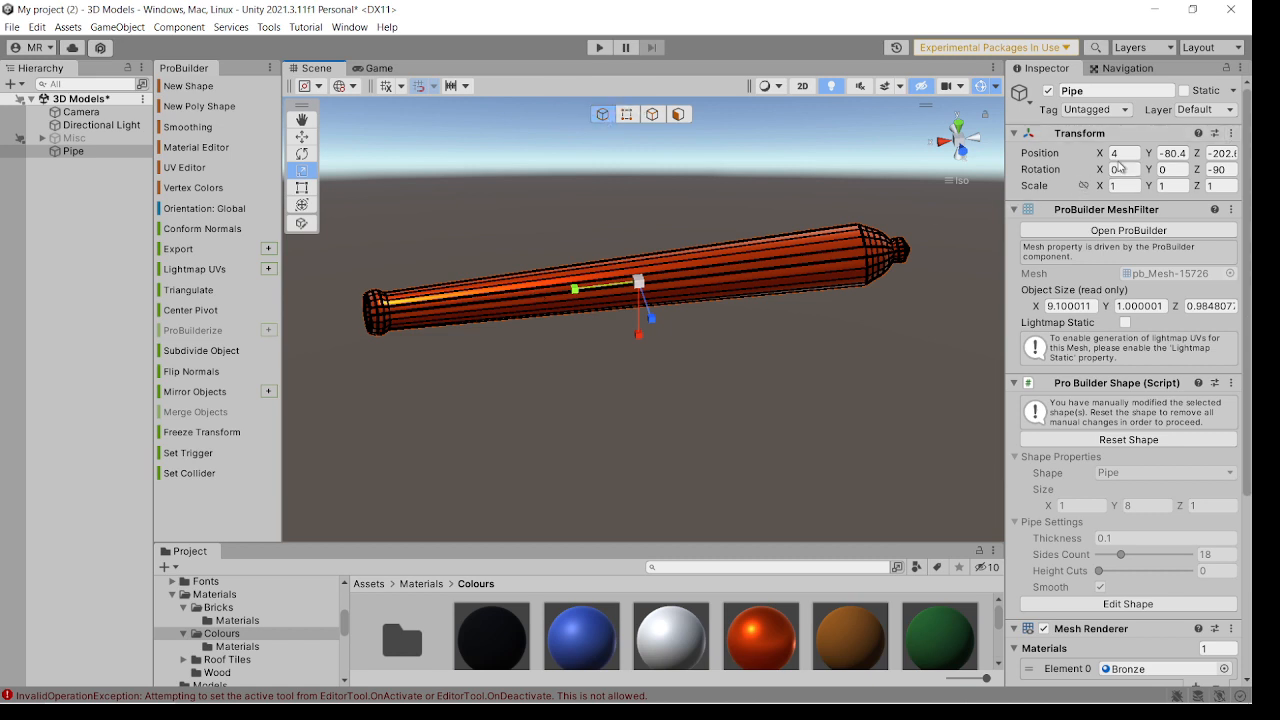
click(1232, 137)
mouse_move(1226, 280)
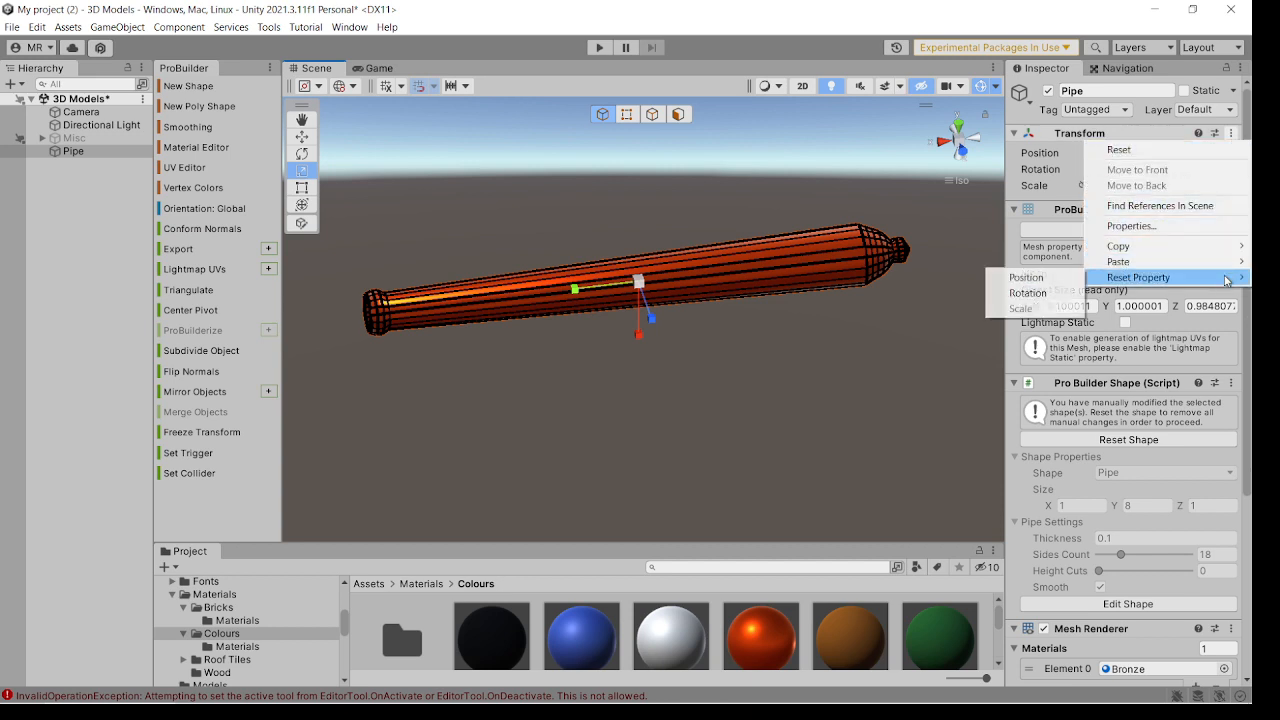
click(1026, 277)
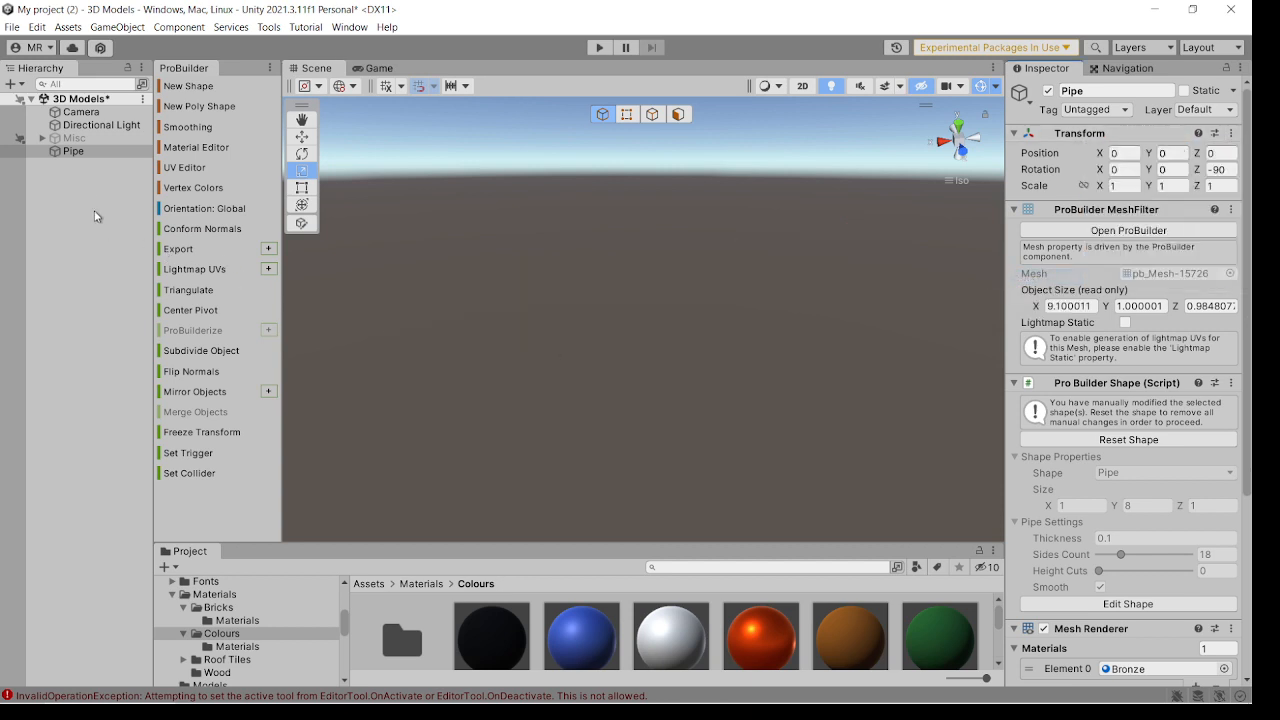
double_click(72, 152)
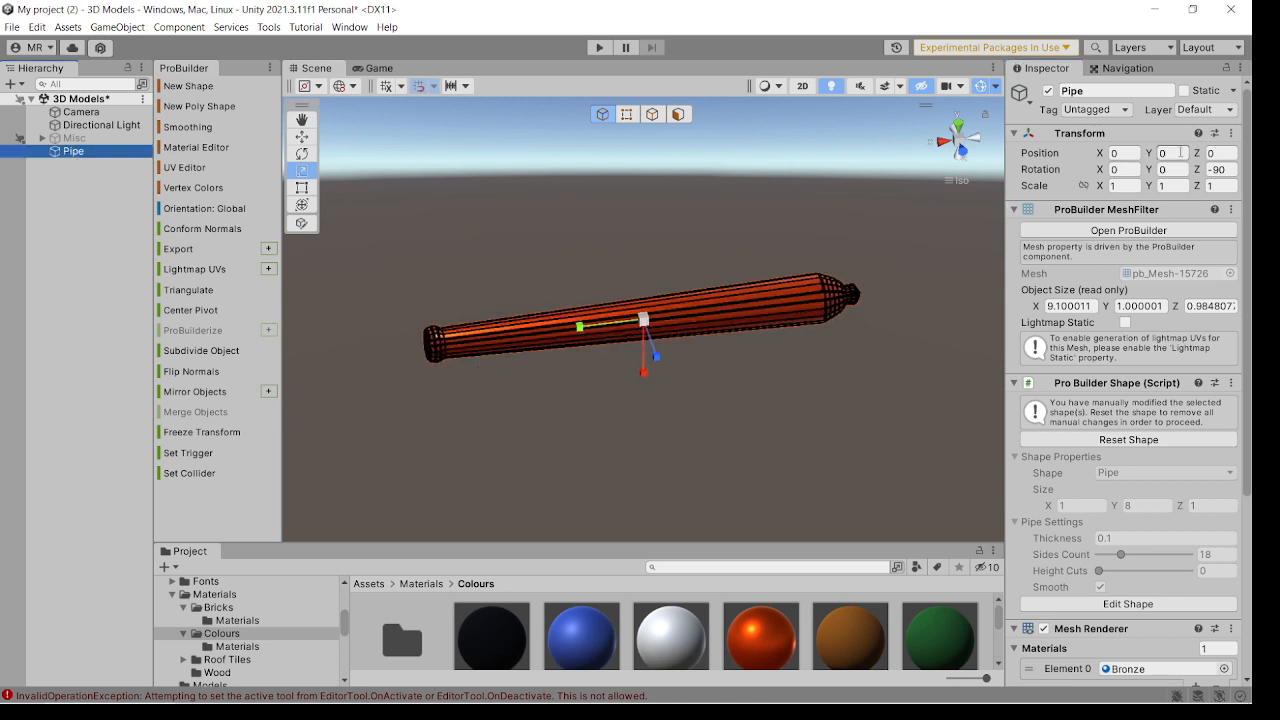
mouse_move(800, 388)
right_down()
mouse_move(754, 391)
mouse_move(780, 395)
right_up()
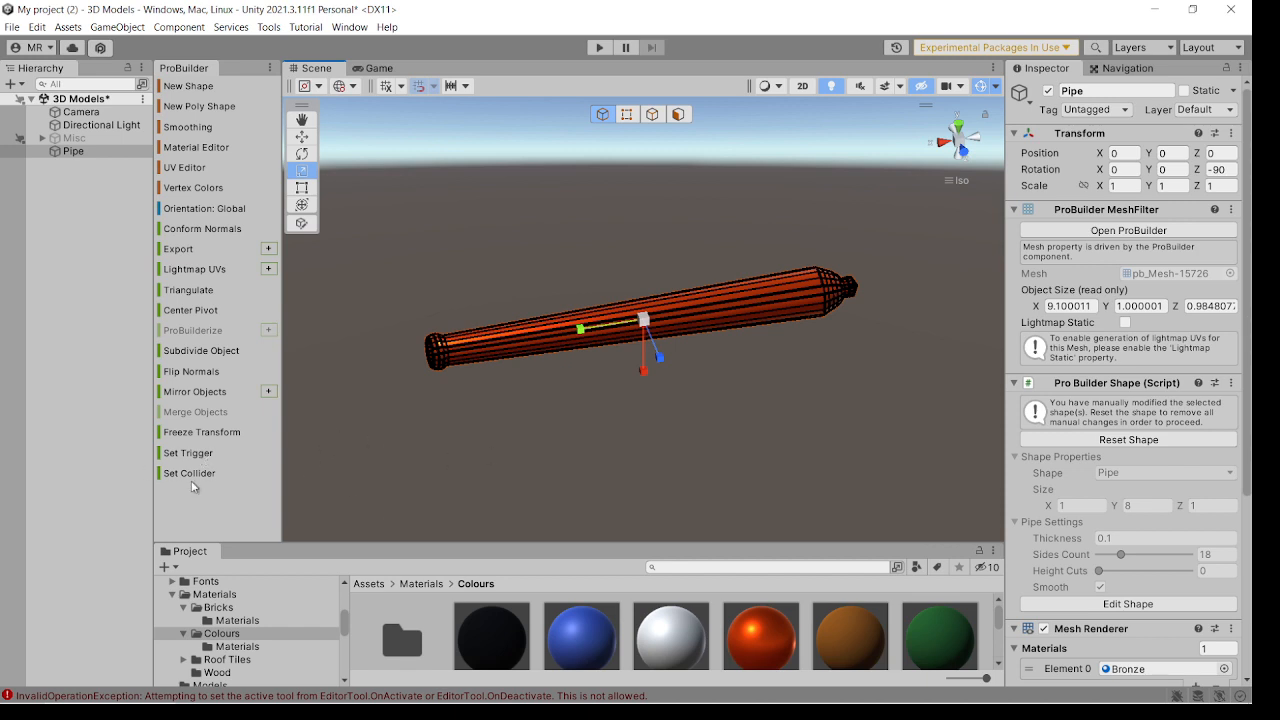
Create a torus sized X 1, Y 0.1, Z 1 with a 0.1 tube radius, placed below the barrel.
key(ctrl+shift+k)
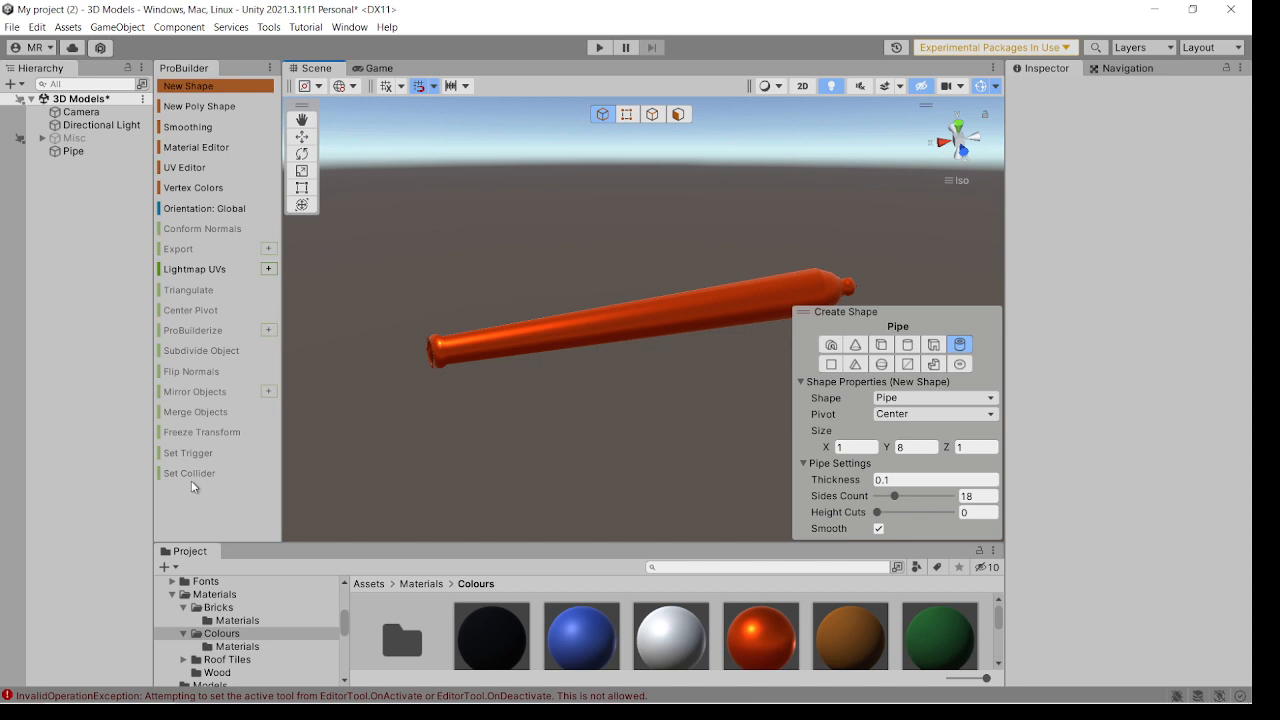
click(963, 399)
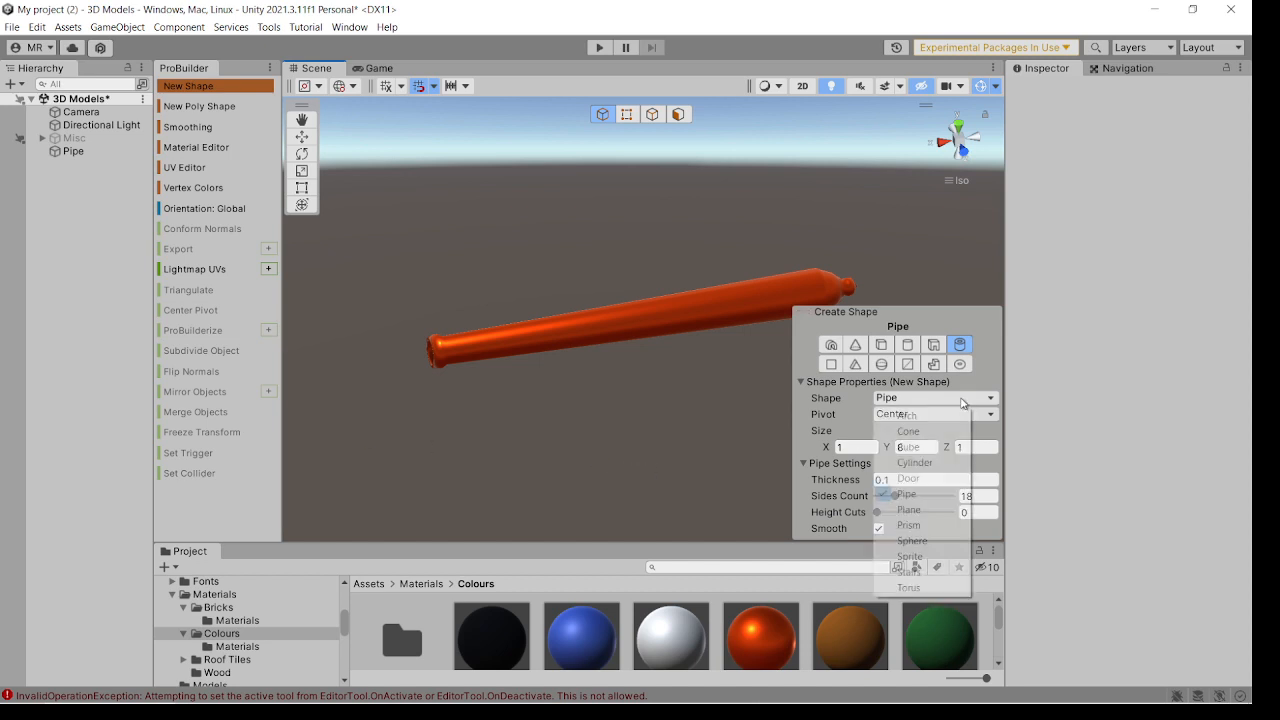
click(919, 588)
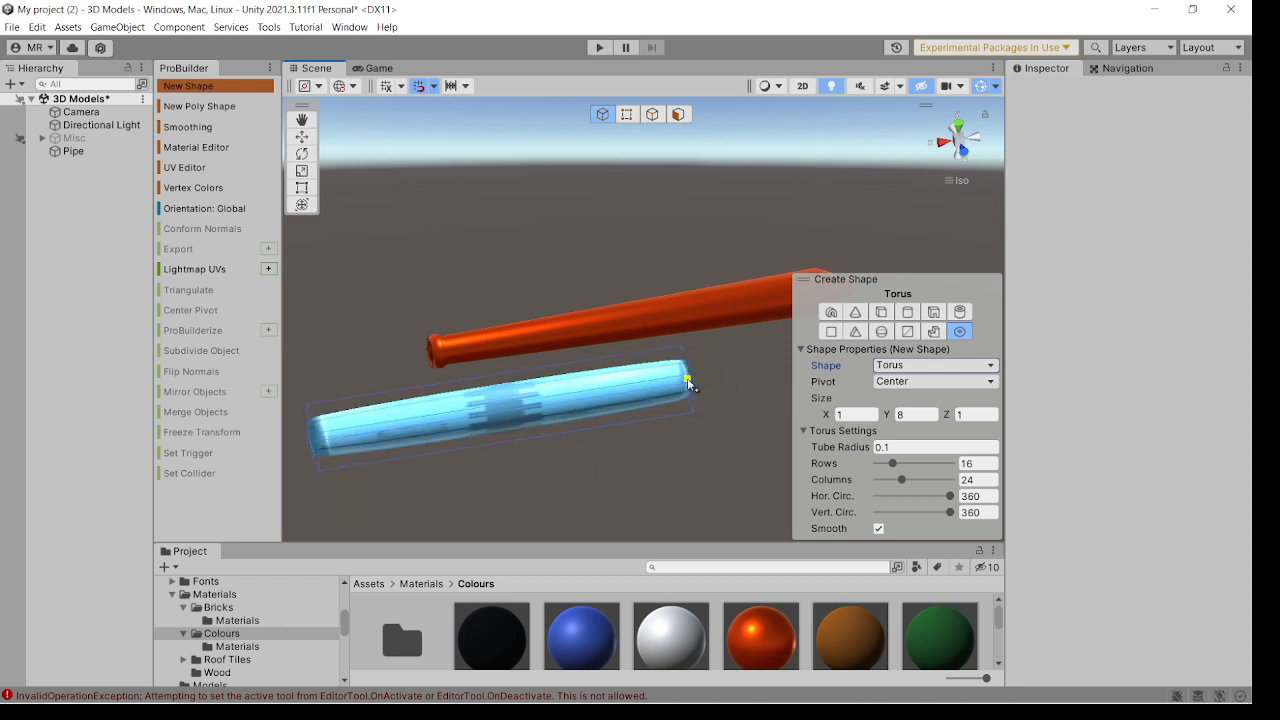
click(903, 415)
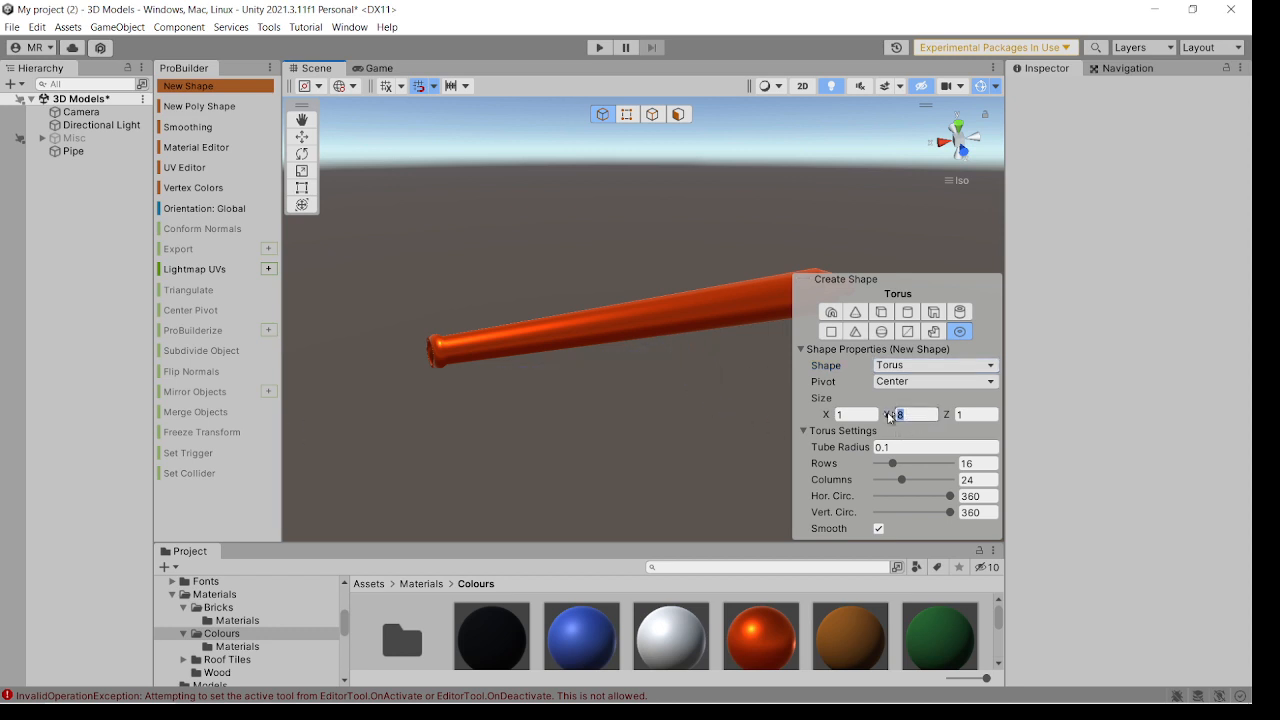
text(1)
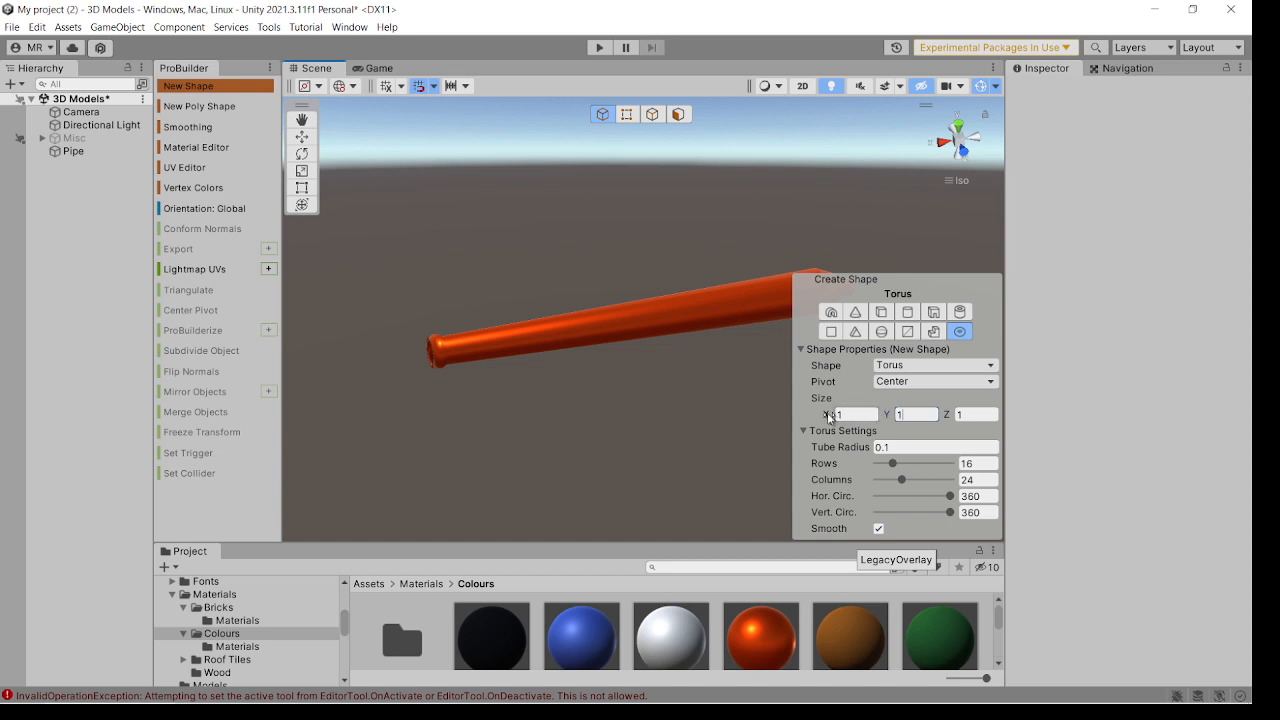
click(566, 410)
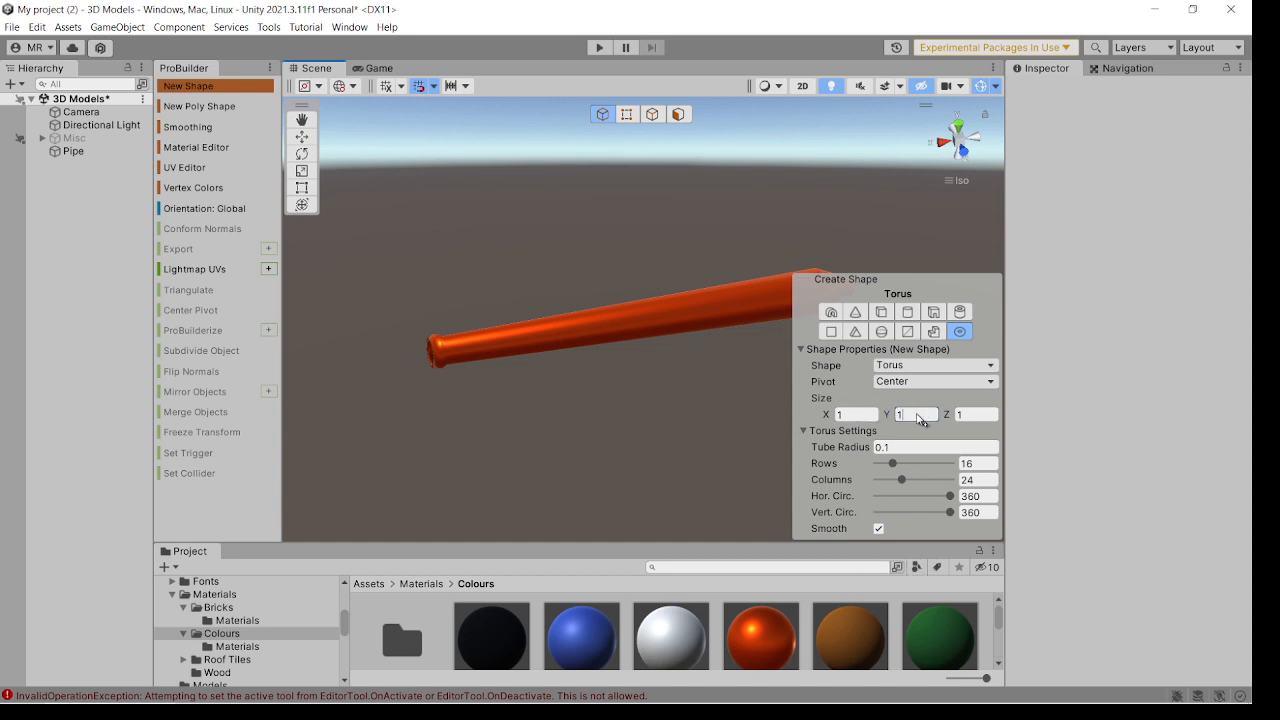
drag(918, 415, 858, 416)
text(0.1)
click(616, 402)
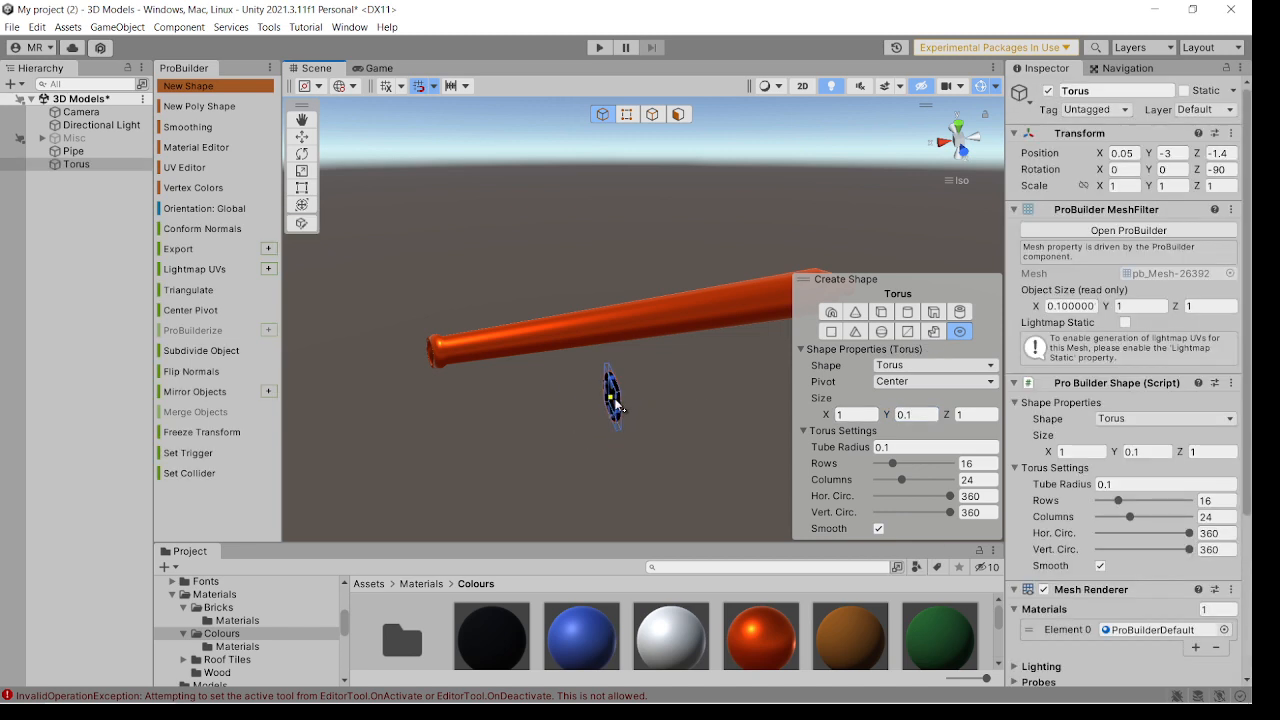
key(Escape)
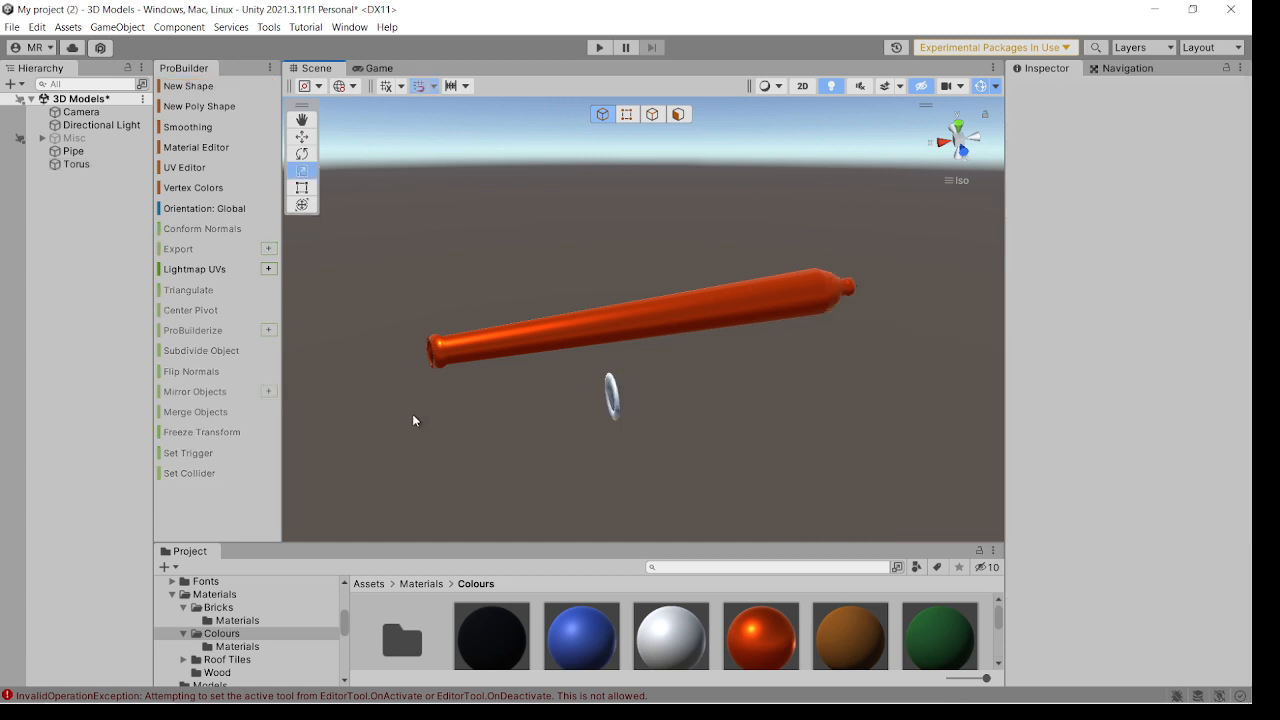
Reset only the torus's position so it rings the barrel at the origin.
alt+drag(412, 413, 420, 360)
click(62, 164)
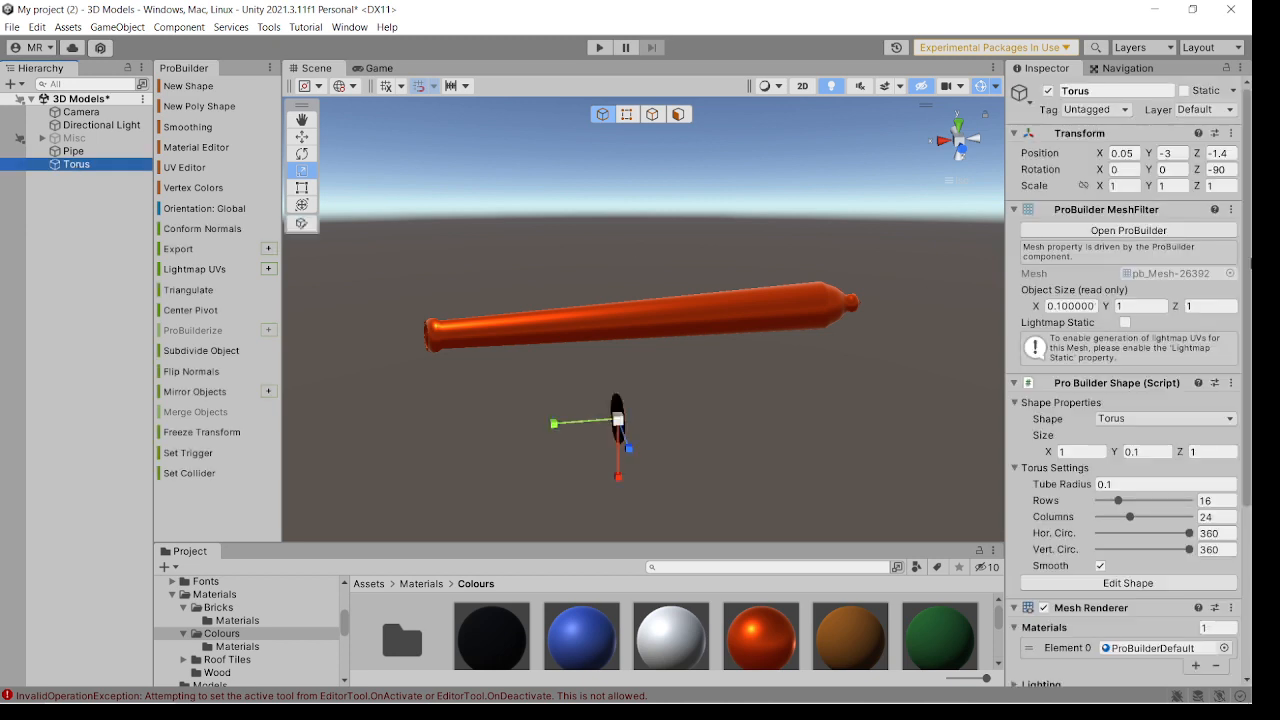
click(1231, 133)
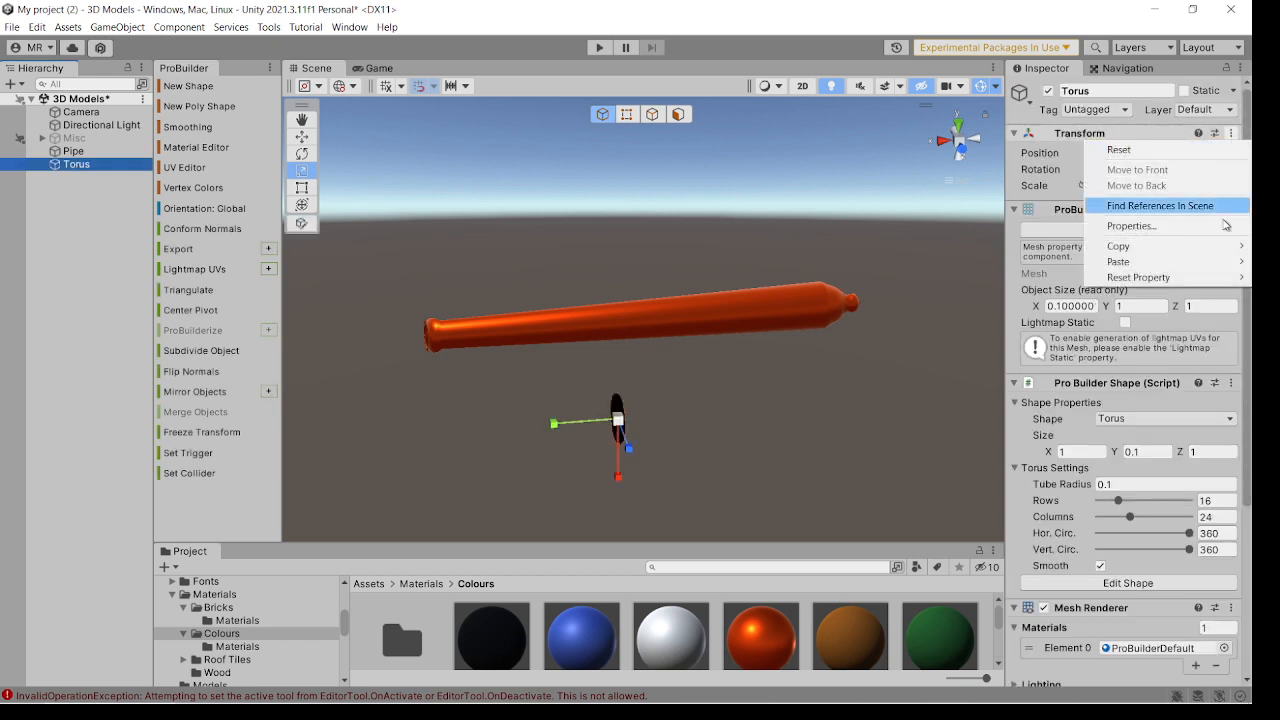
mouse_move(1207, 277)
click(1020, 277)
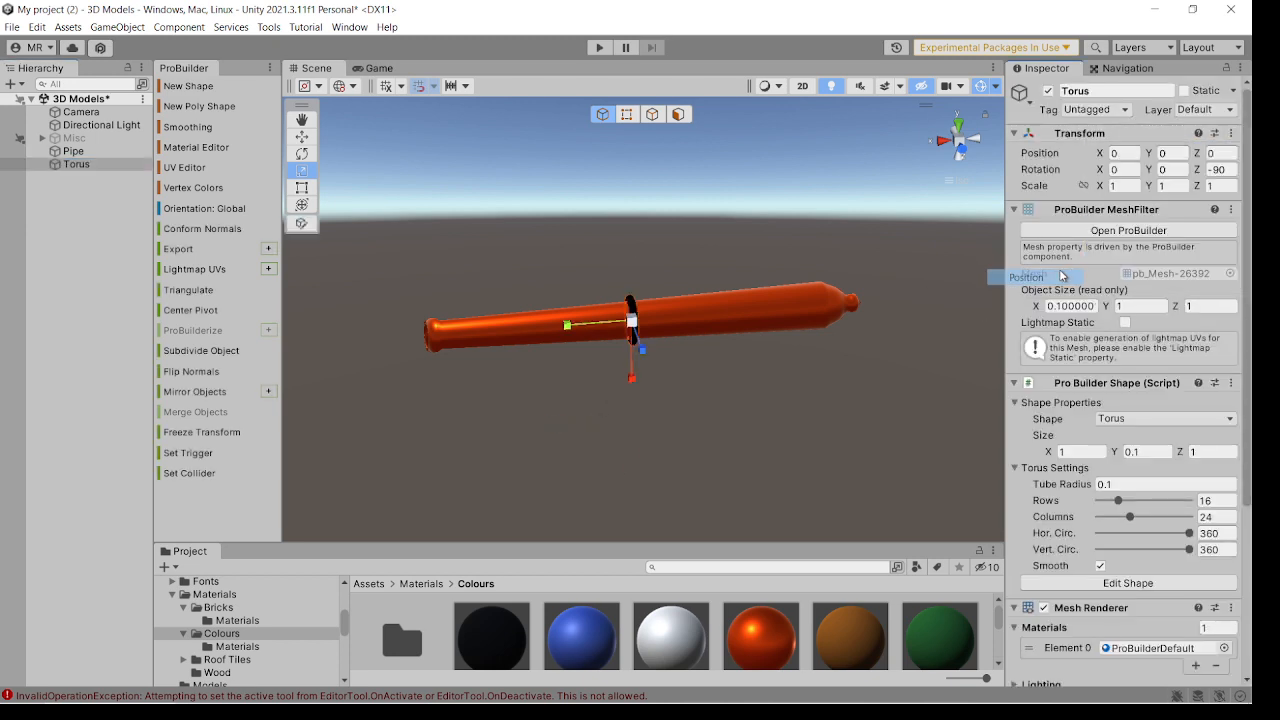
alt+drag(840, 320, 863, 323)
scroll(664, 352, up, 6)
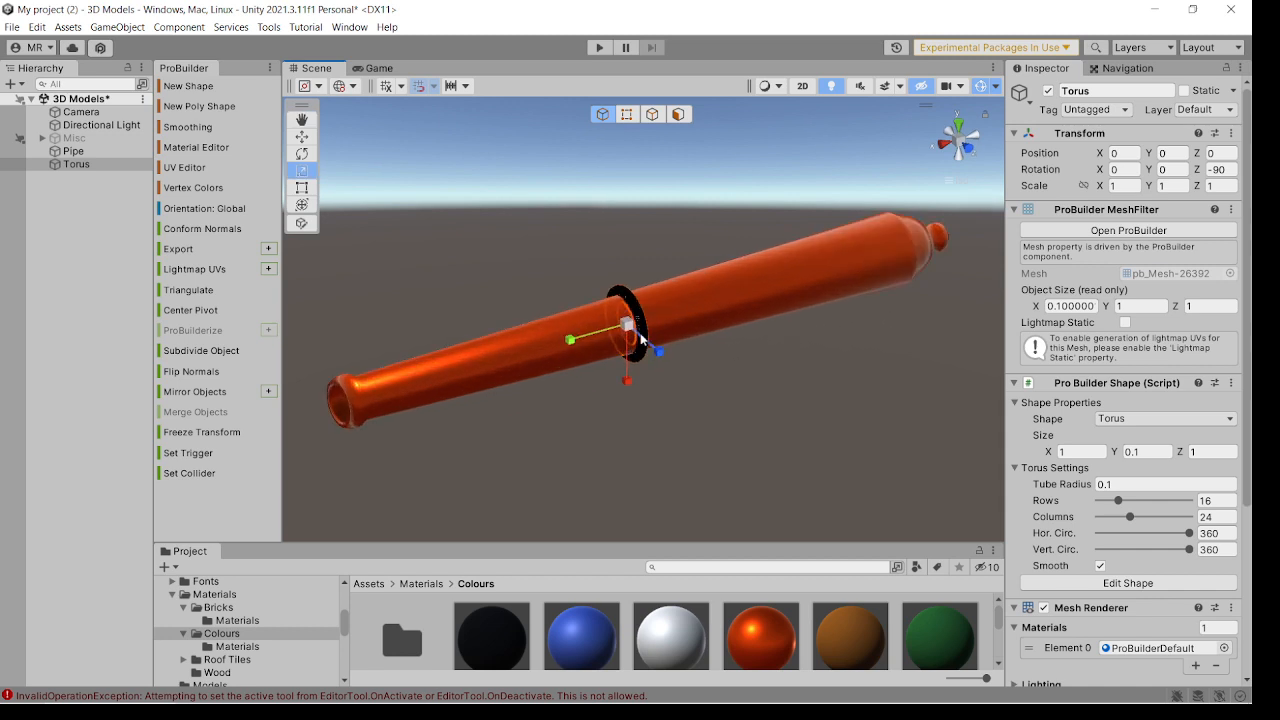
Try scaling the torus uniformly down to 0.9 to fit it more closely around the barrel.
alt+drag(712, 363, 627, 358)
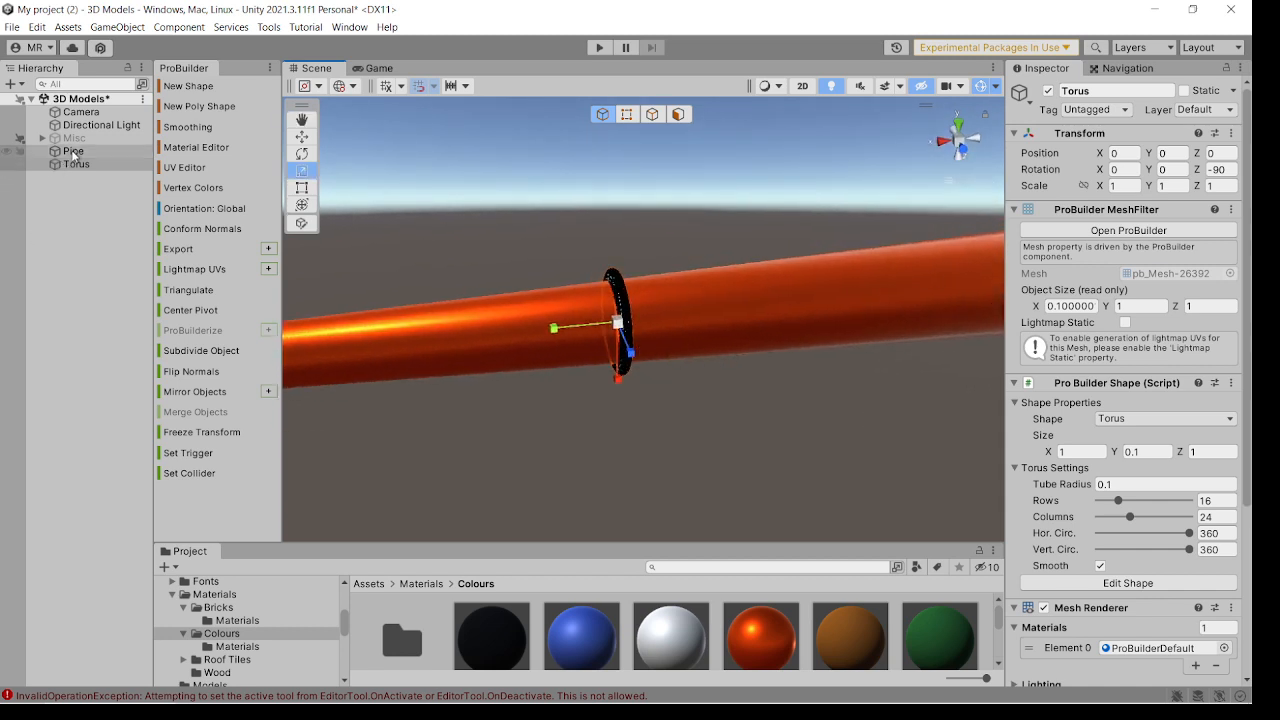
alt+drag(634, 349, 677, 369)
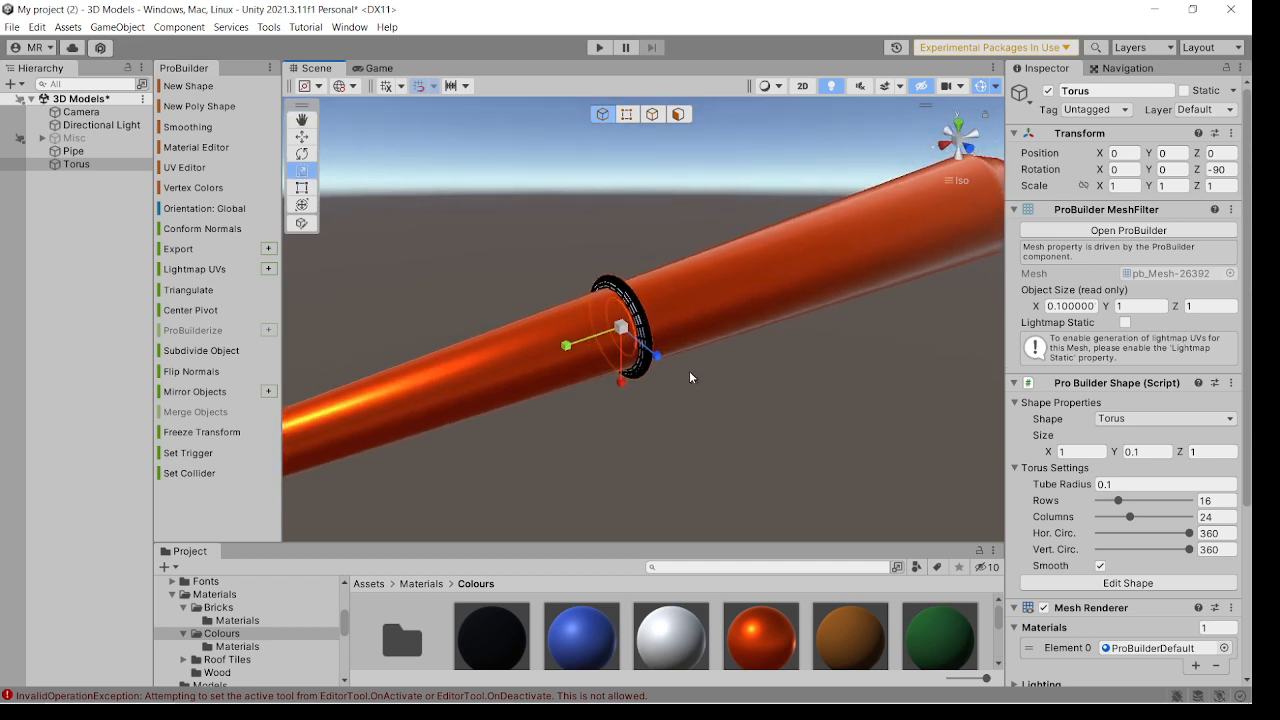
scroll(689, 370, down, 3)
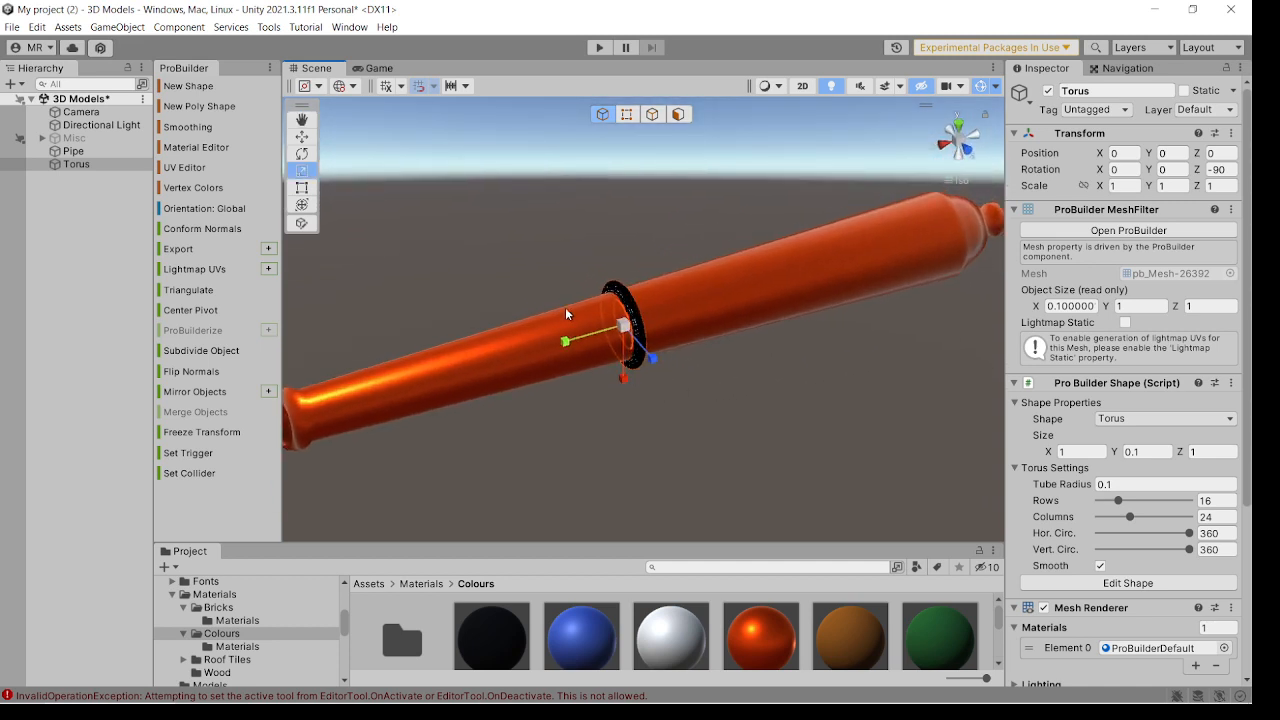
mouse_move(655, 340)
alt+mouse_down()
mouse_move(705, 341)
mouse_move(666, 336)
alt+mouse_up()
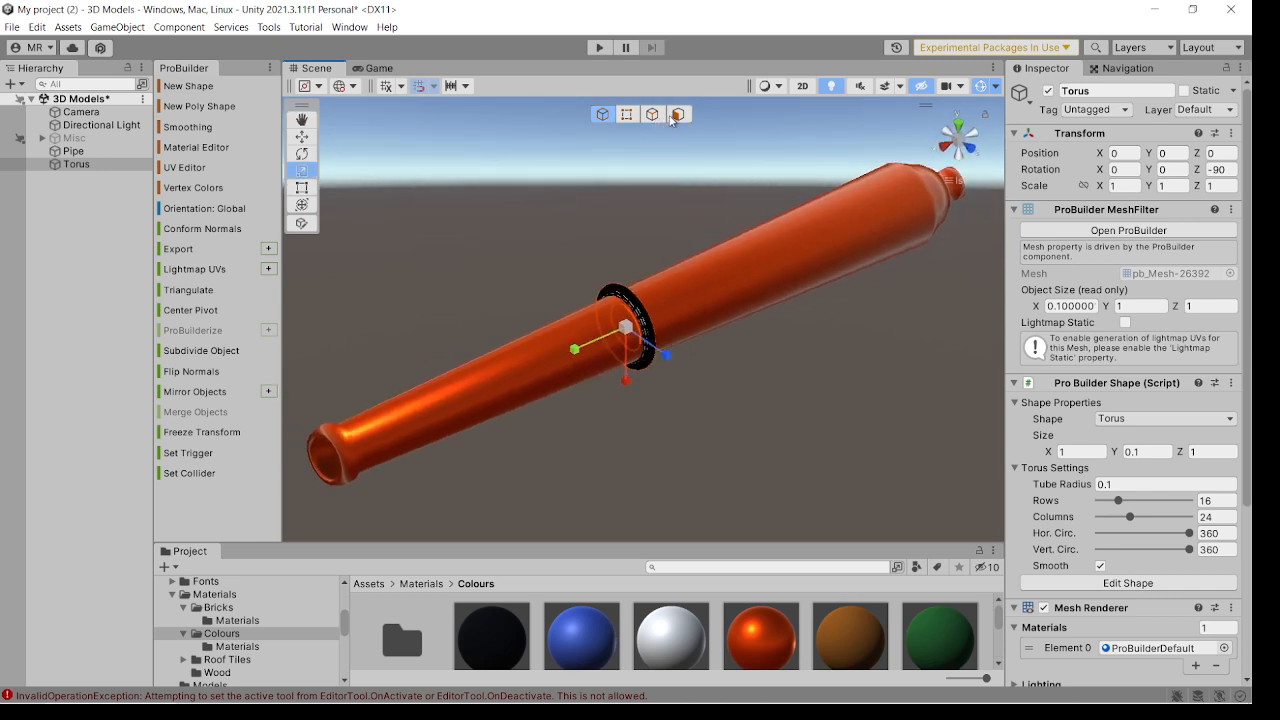
click(464, 86)
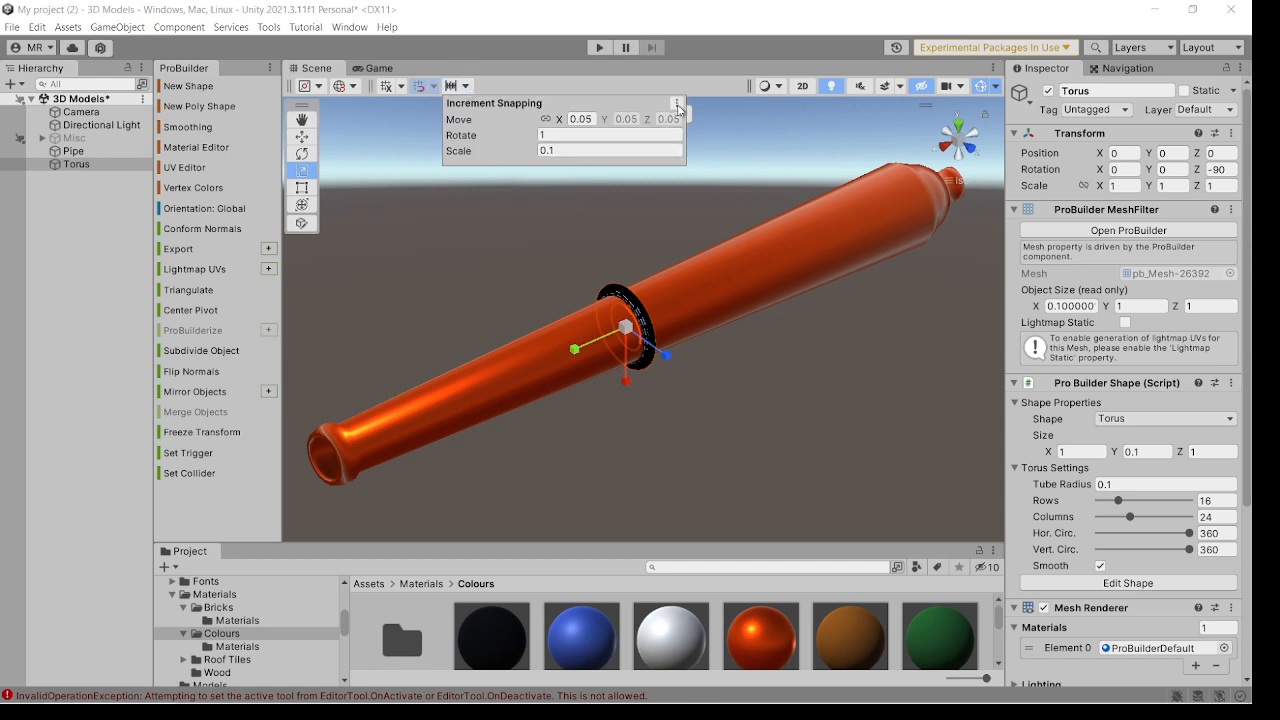
click(735, 180)
click(652, 342)
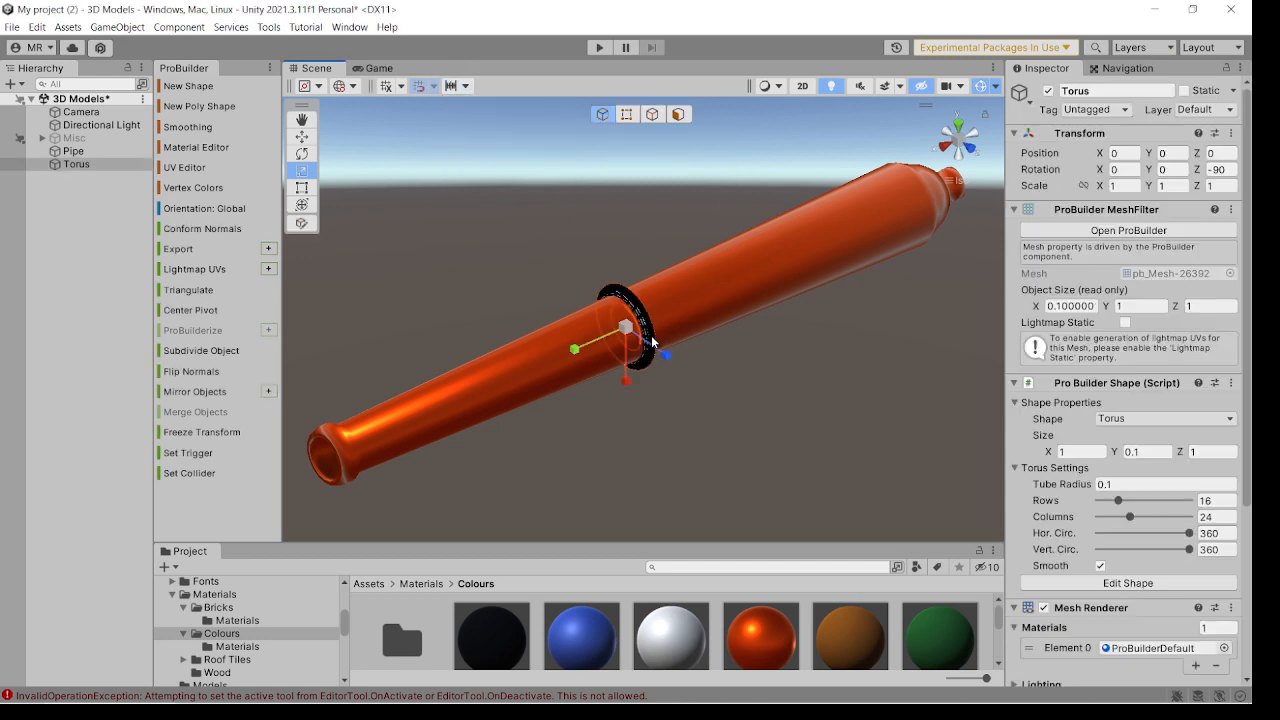
drag(627, 334, 623, 336)
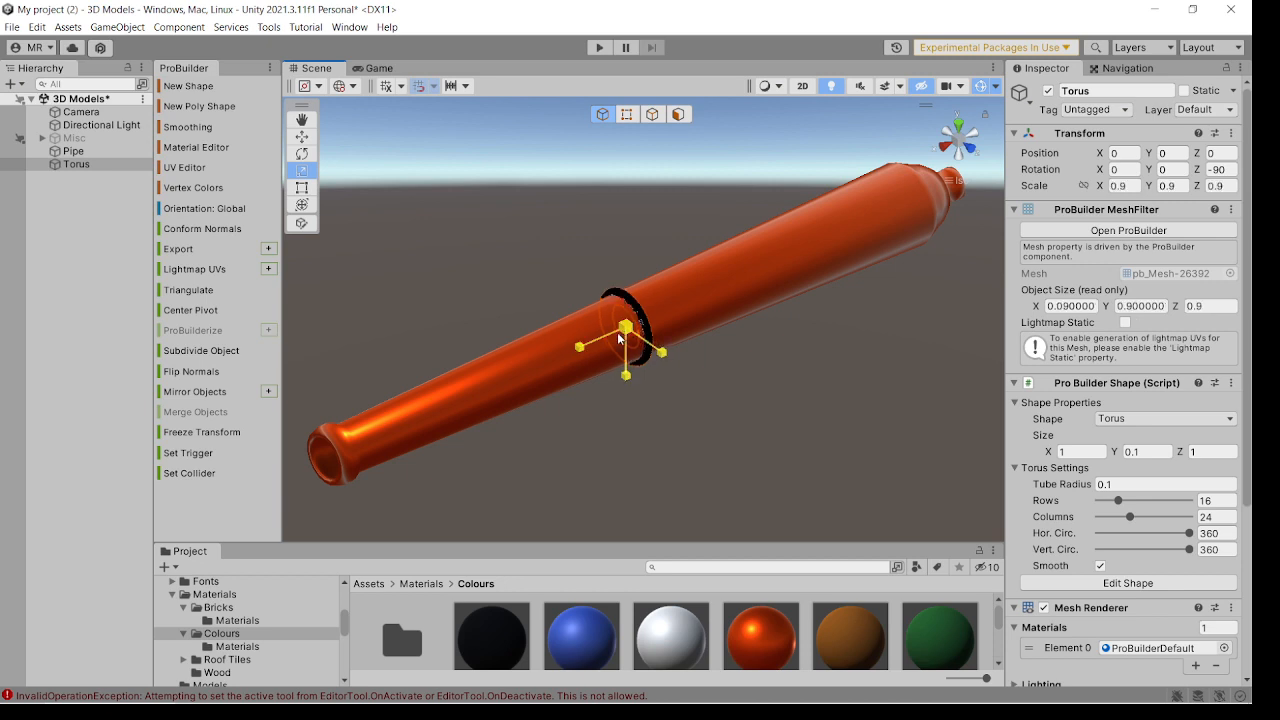
drag(616, 339, 673, 357)
click(669, 367)
click(616, 359)
click(686, 351)
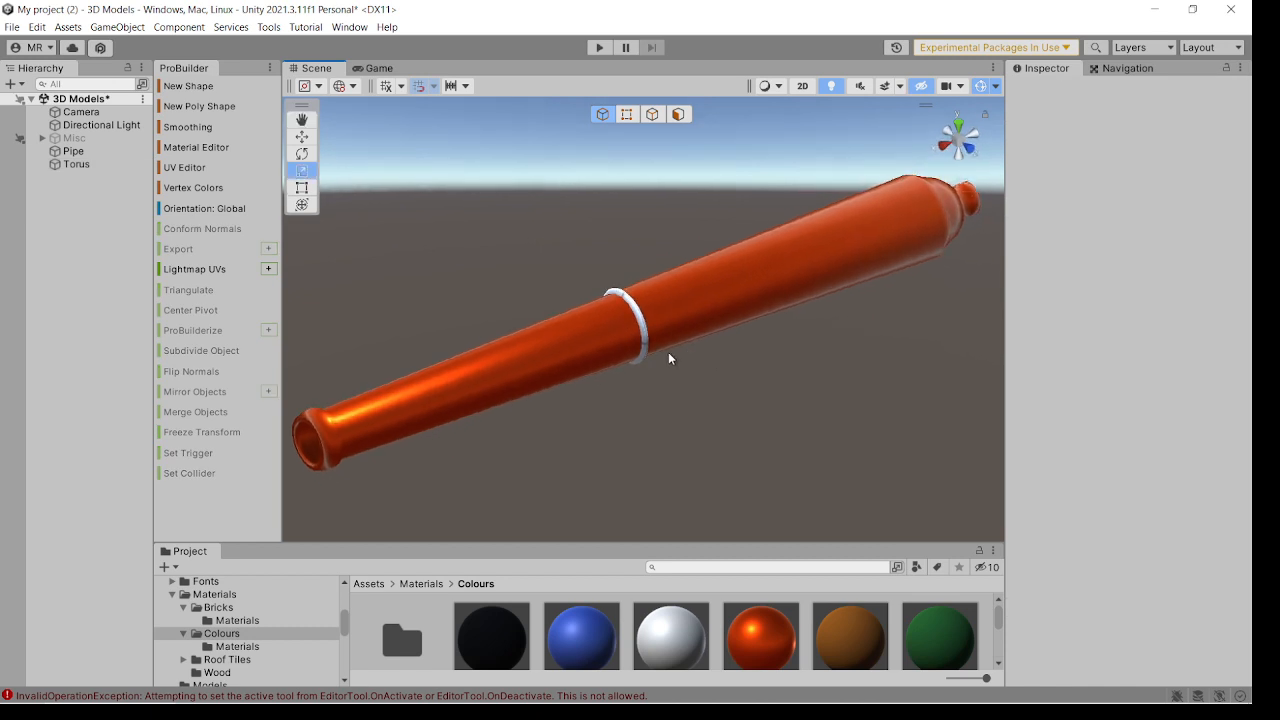
Set the scale snapping increment to 0.05 and scale the torus uniformly down to 0.855 around the barrel.
click(632, 351)
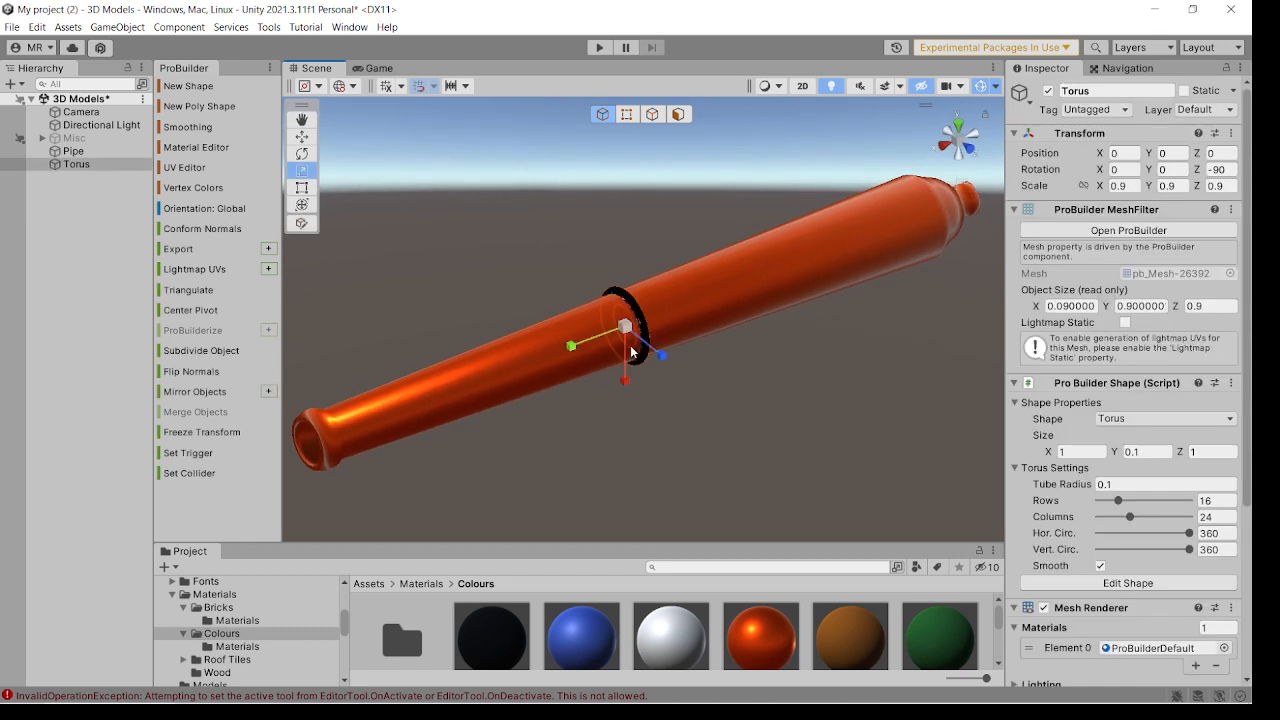
click(464, 86)
click(591, 148)
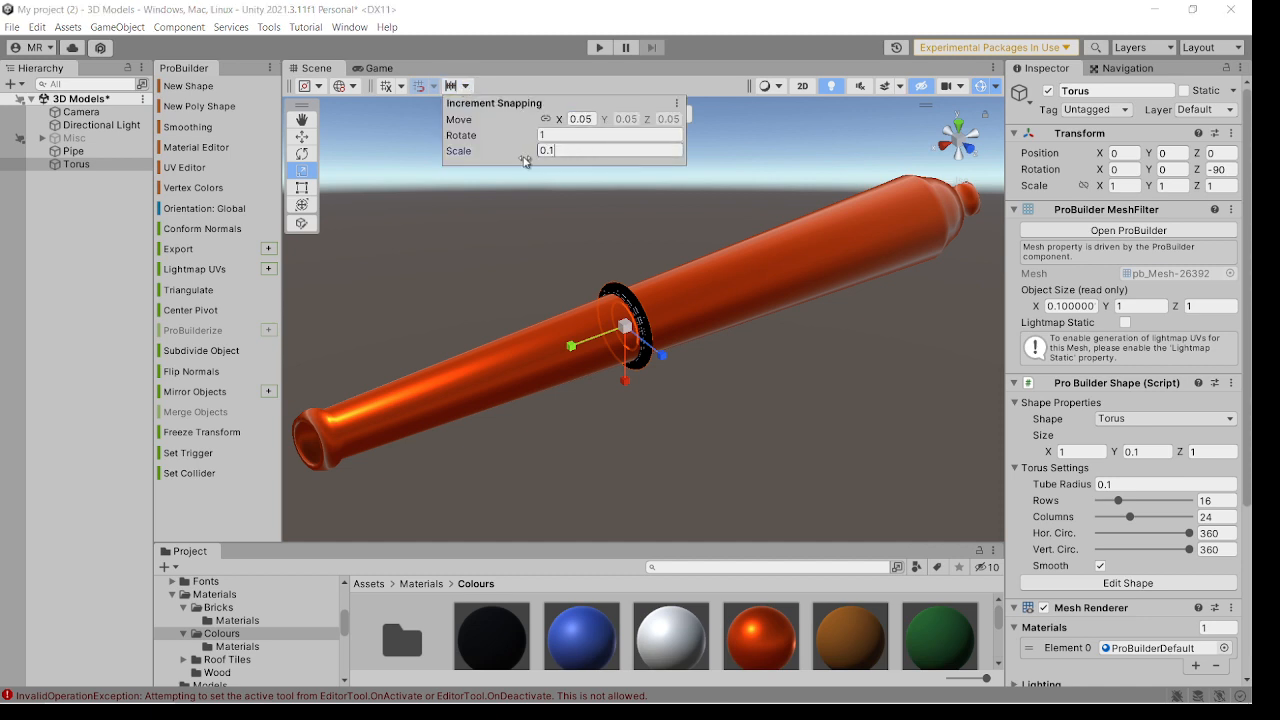
text(05)
drag(625, 328, 621, 337)
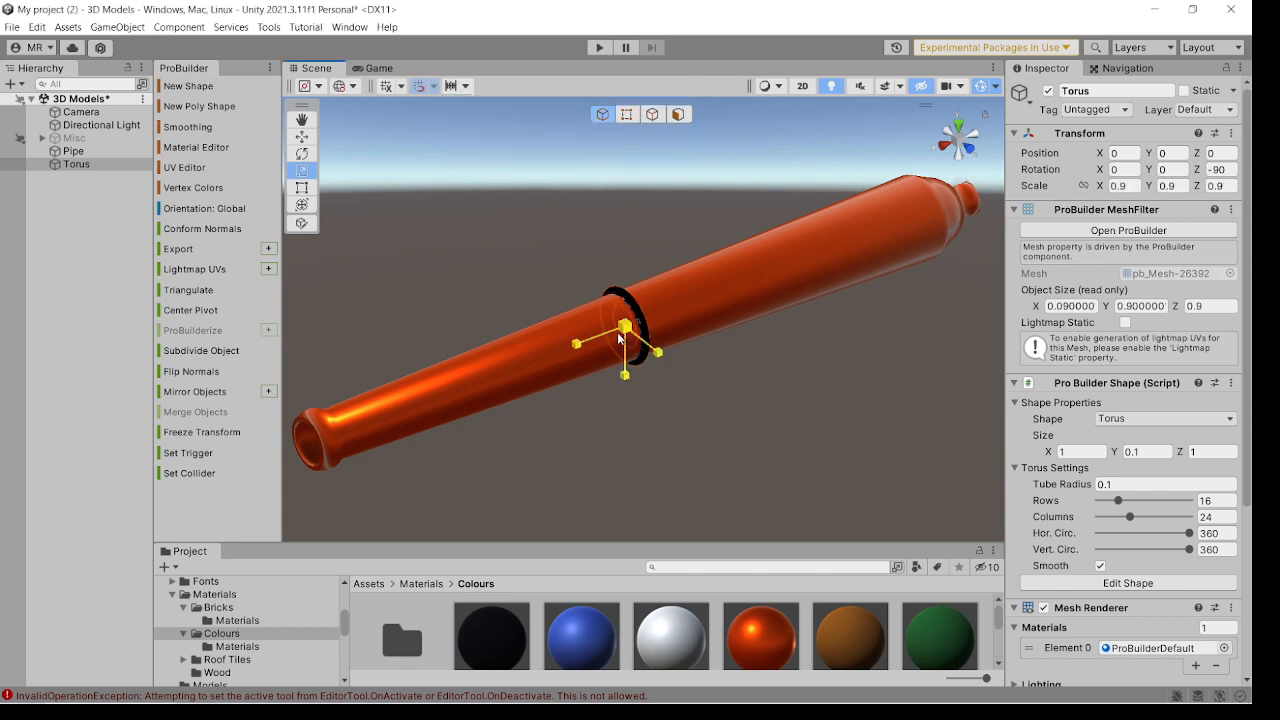
click(662, 392)
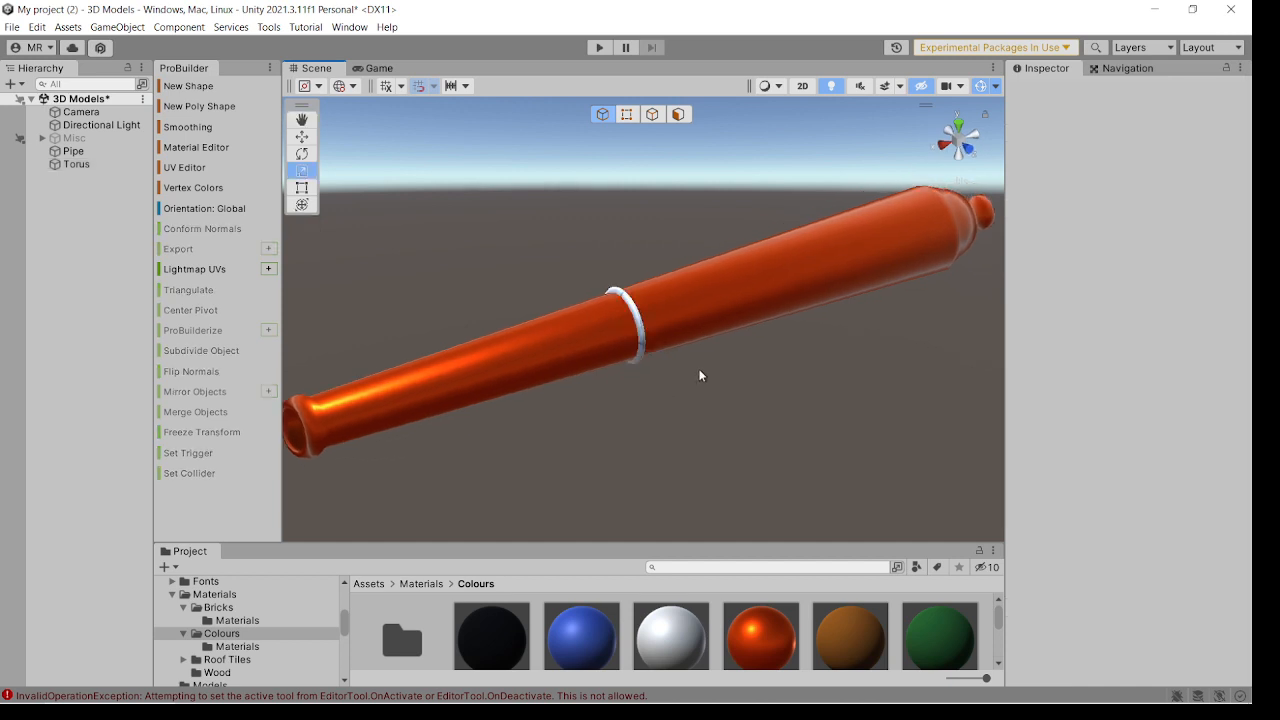
alt+drag(699, 370, 652, 343)
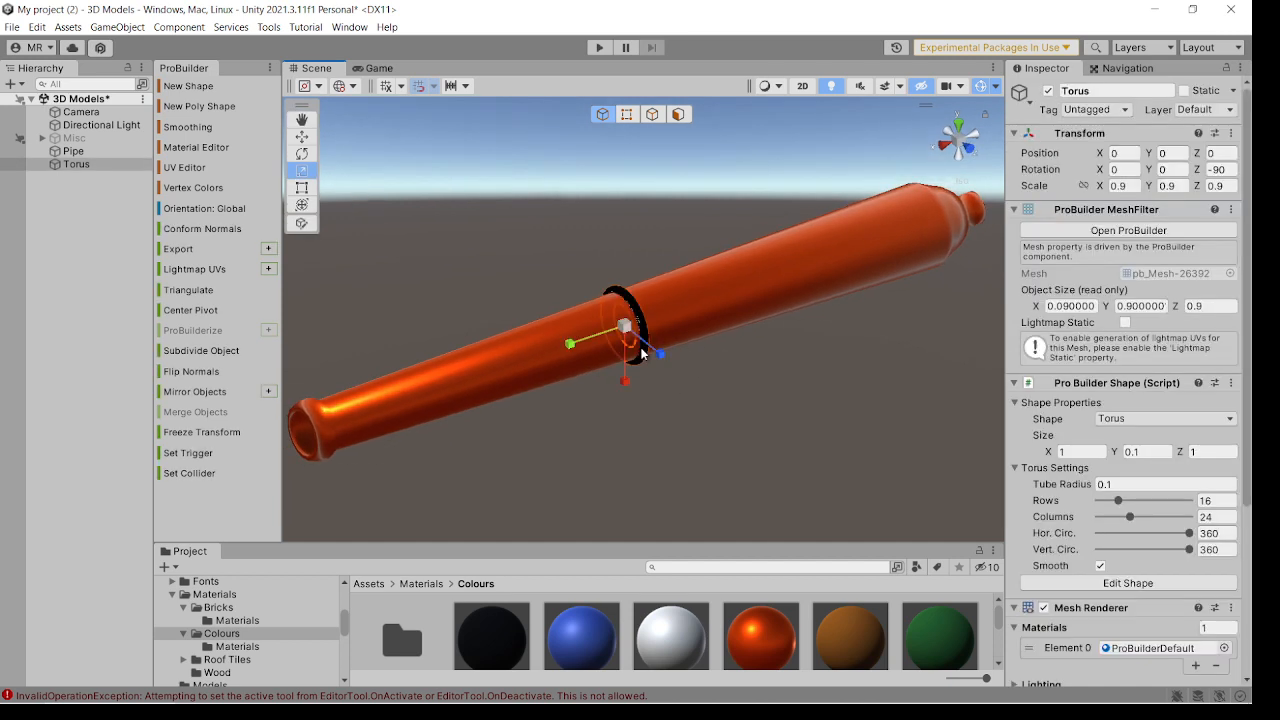
click(643, 348)
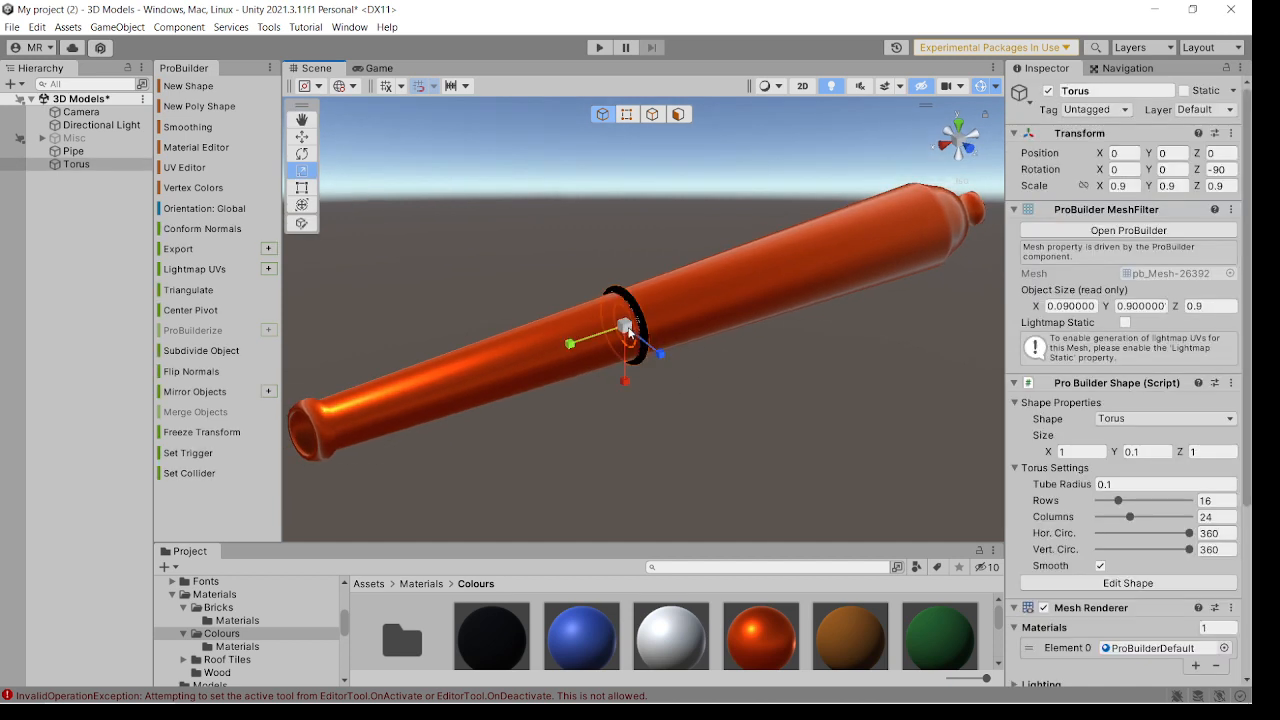
click(683, 382)
alt+drag(683, 382, 700, 342)
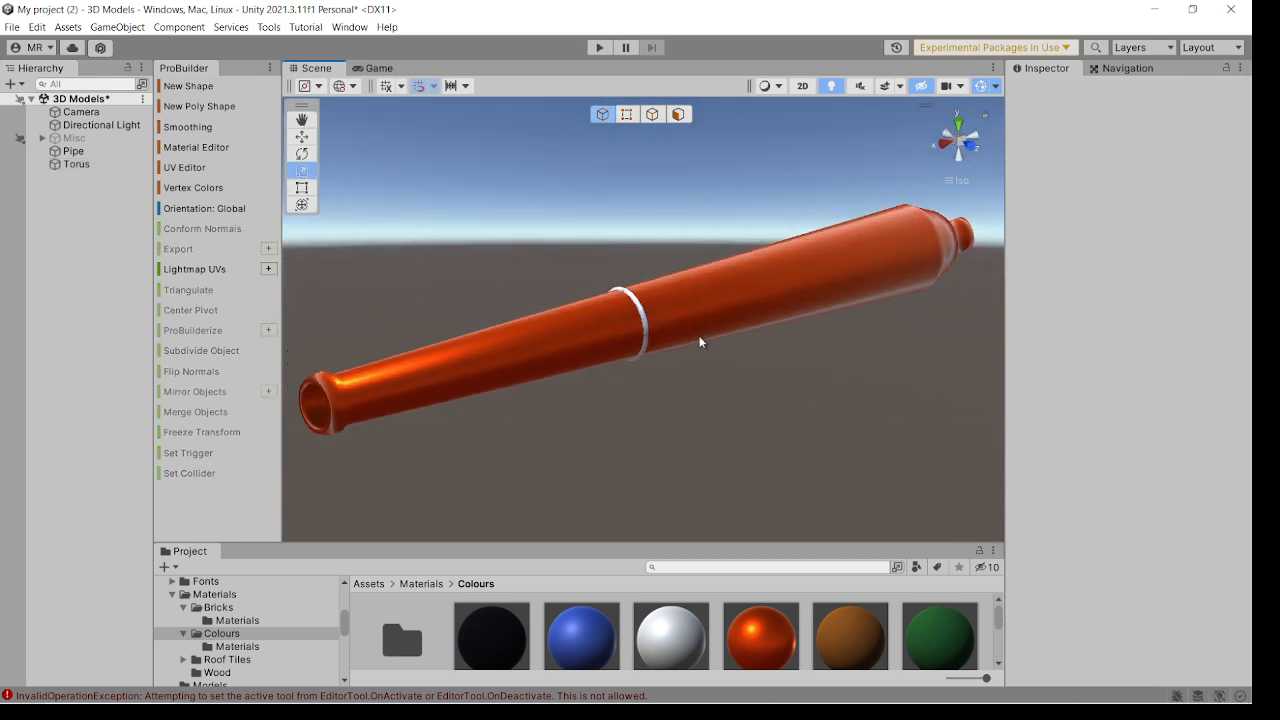
Check the snapping increments and inspect from several angles how the torus ring fits around the barrel.
click(433, 86)
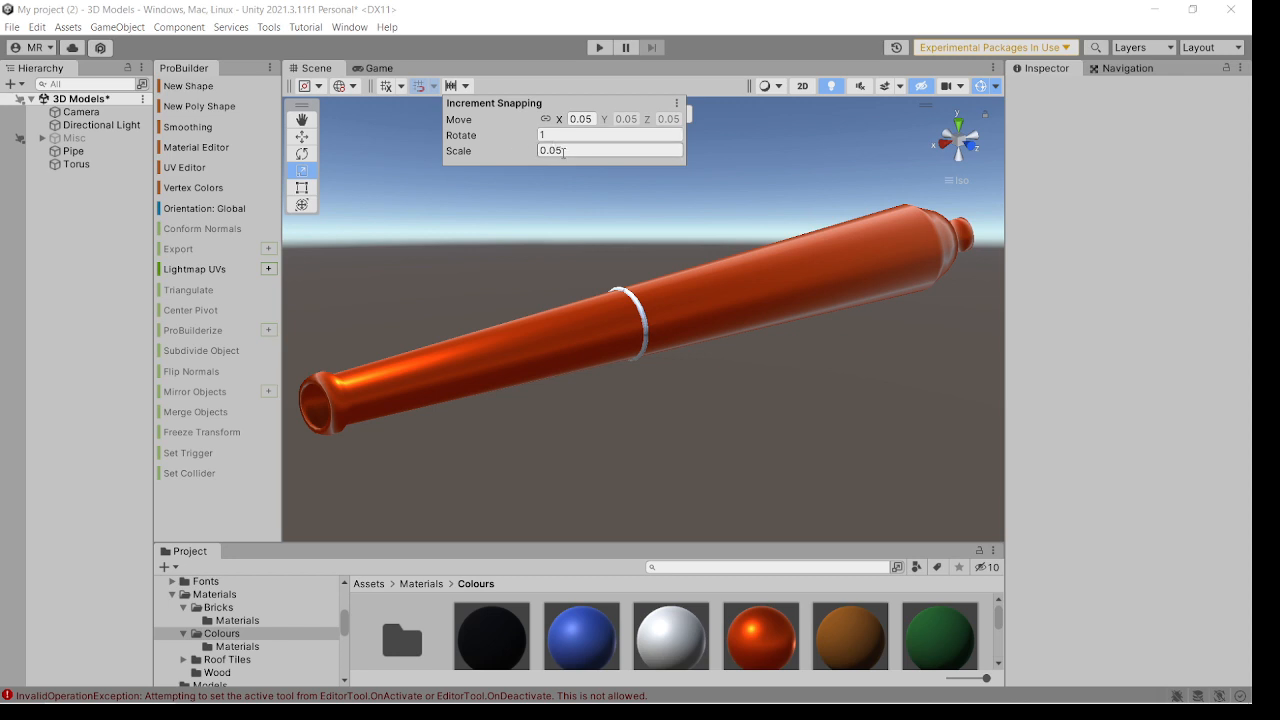
click(686, 292)
alt+drag(688, 306, 731, 362)
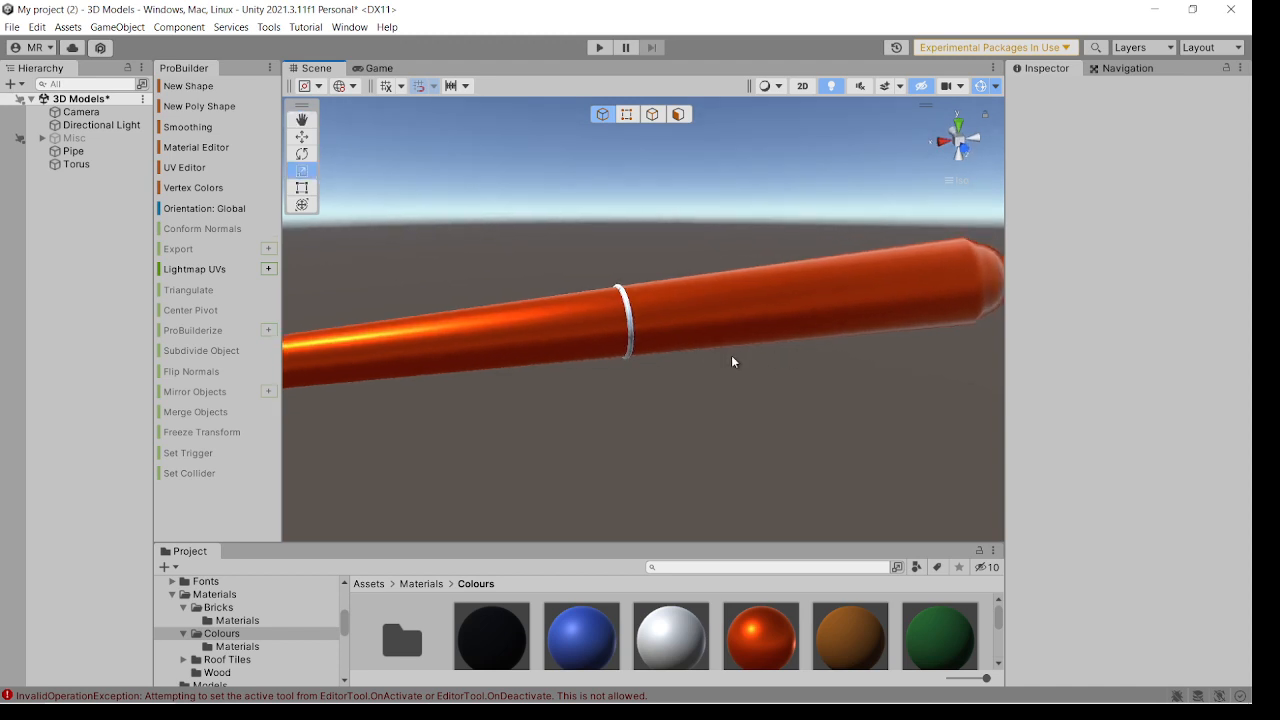
click(629, 353)
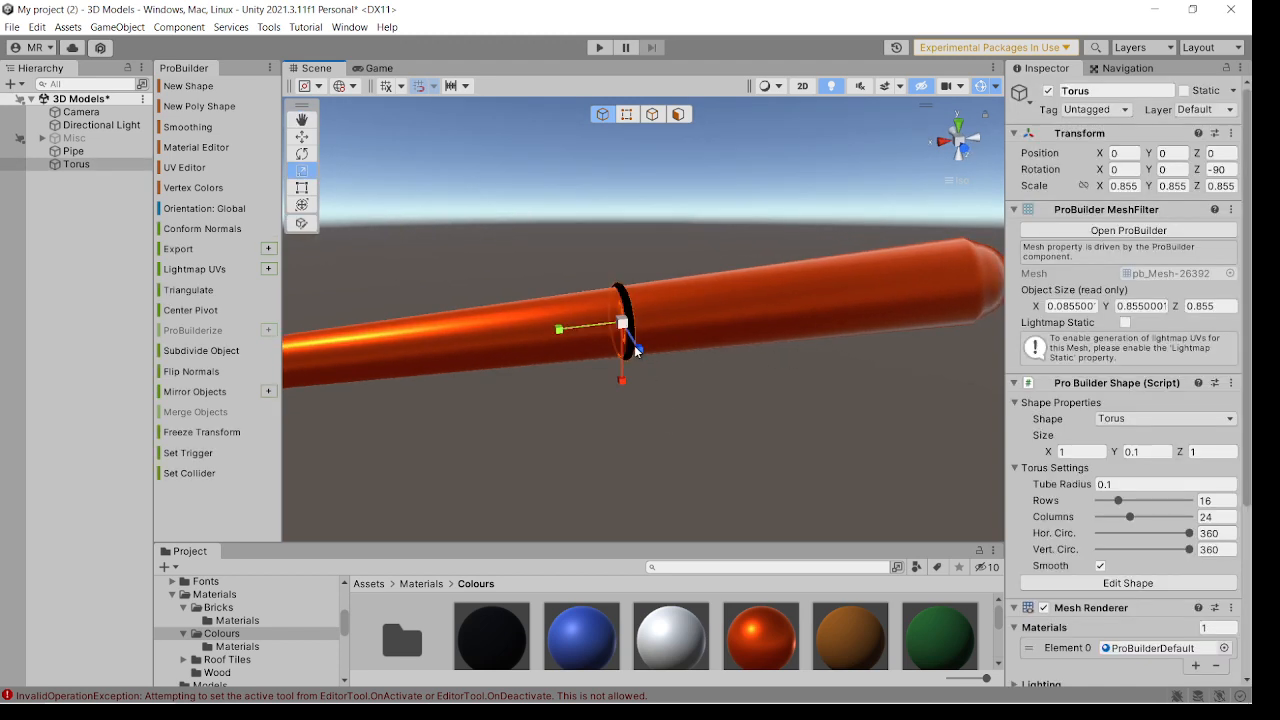
alt+drag(634, 349, 728, 368)
click(728, 368)
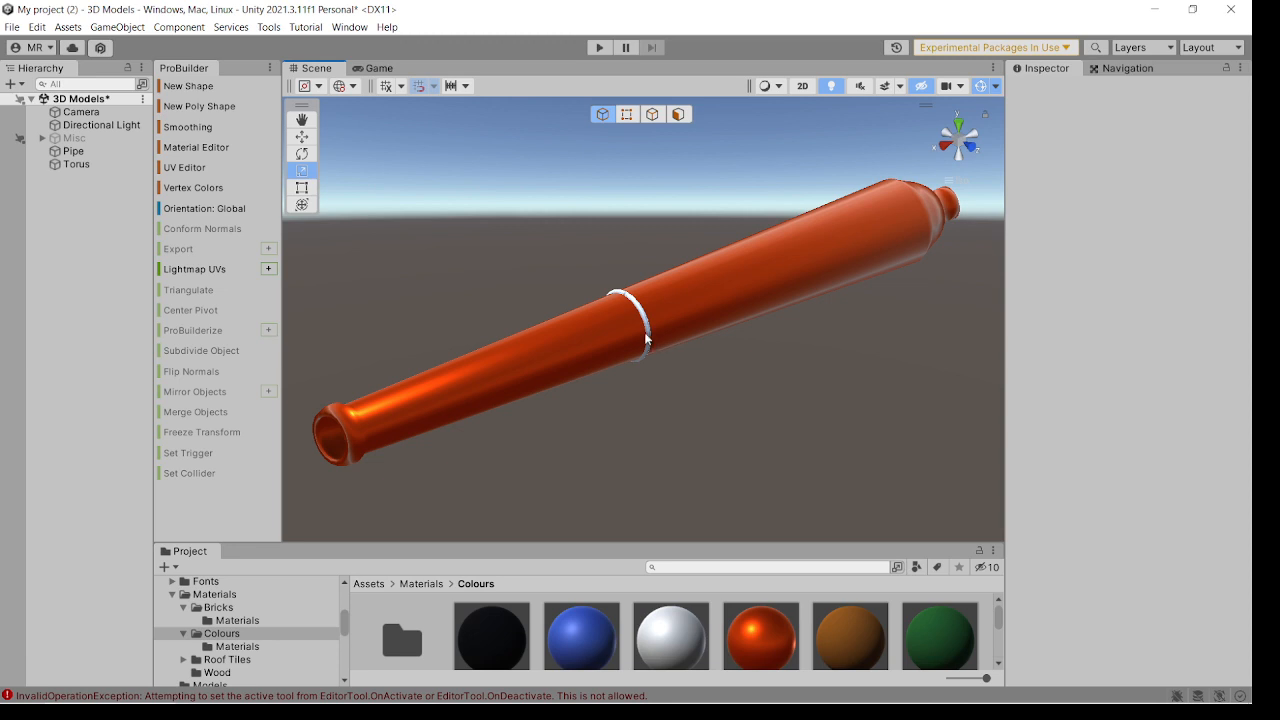
click(651, 342)
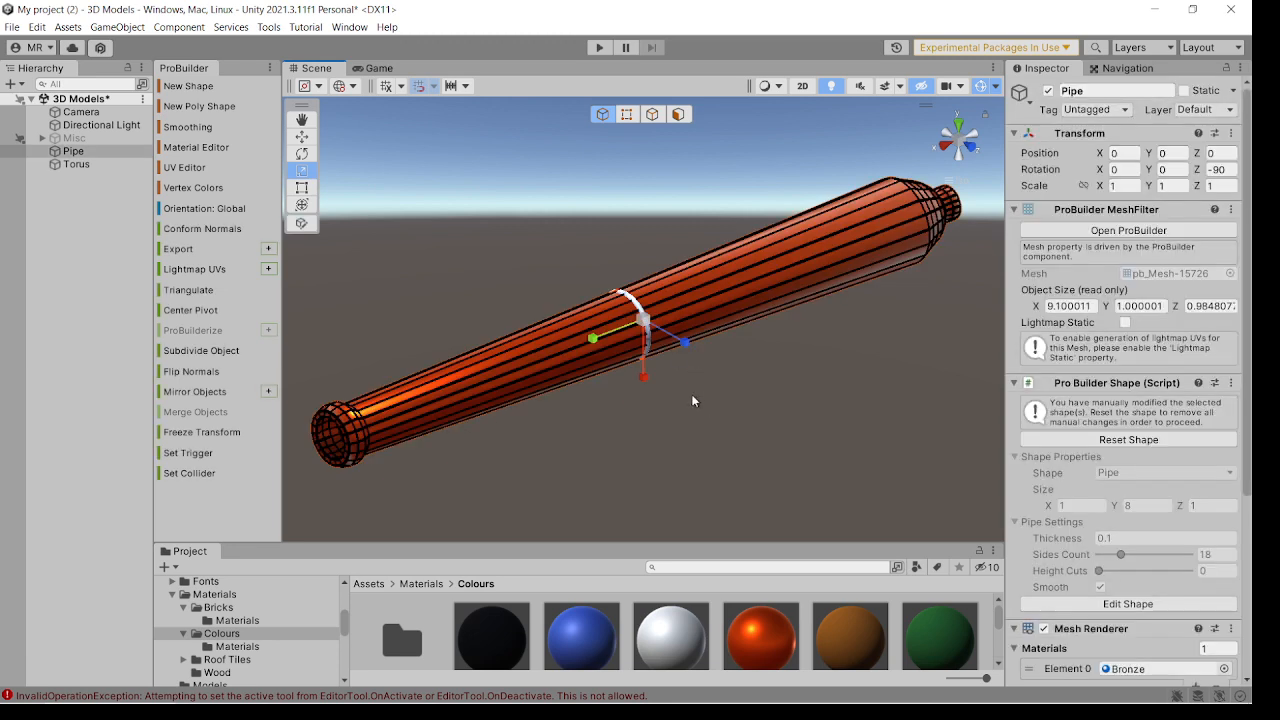
click(678, 378)
Duplicate the torus and, with the move snapping increment set to 1, move the copy toward the muzzle to X 2.
click(76, 164)
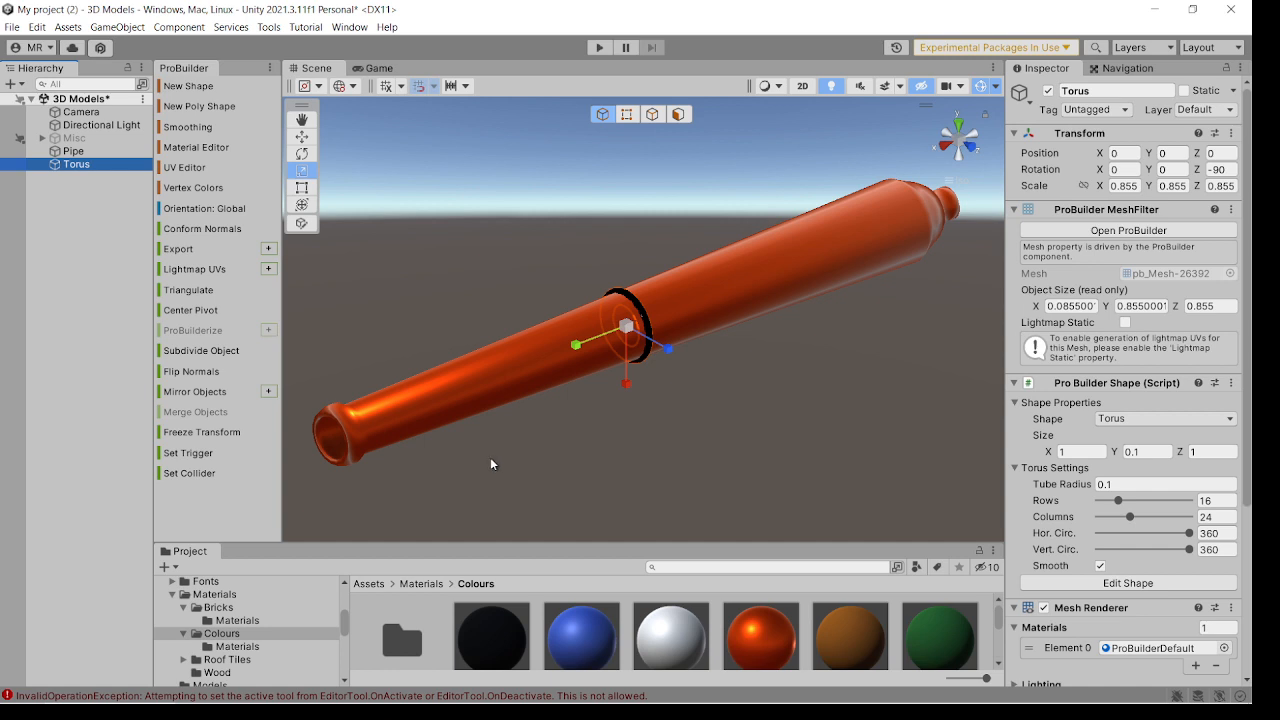
key(ctrl+d)
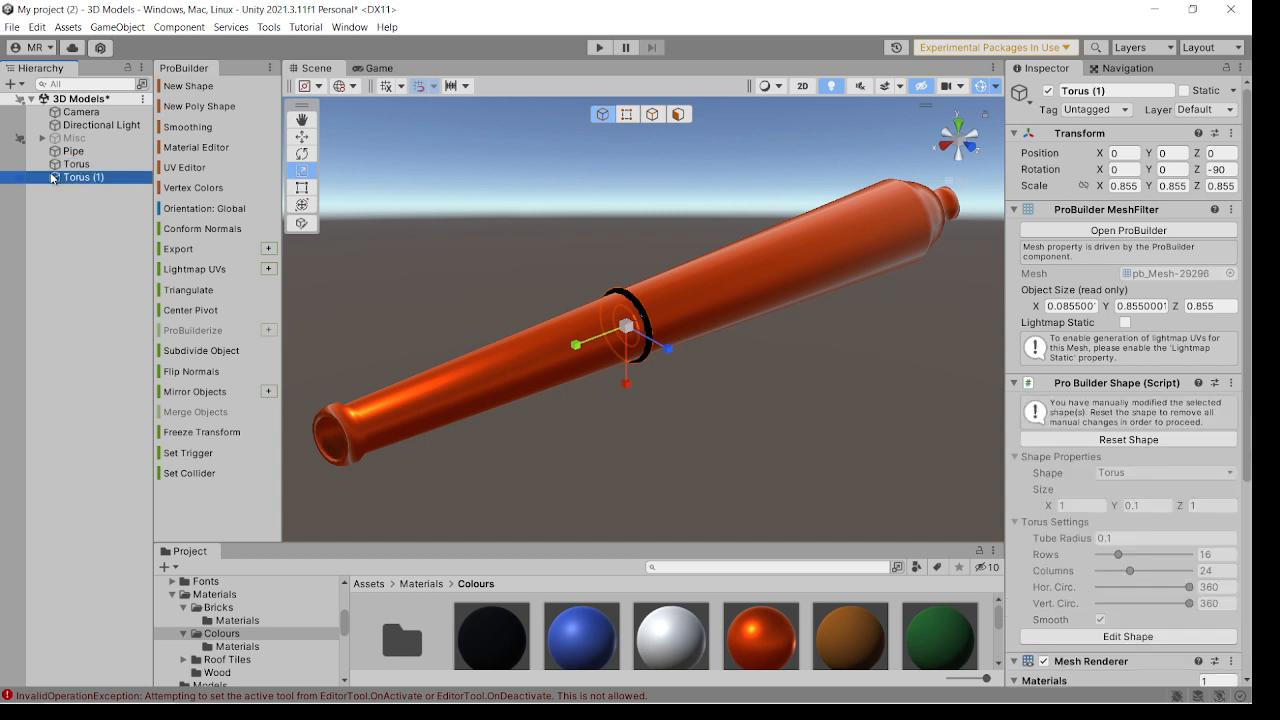
alt+drag(565, 418, 440, 390)
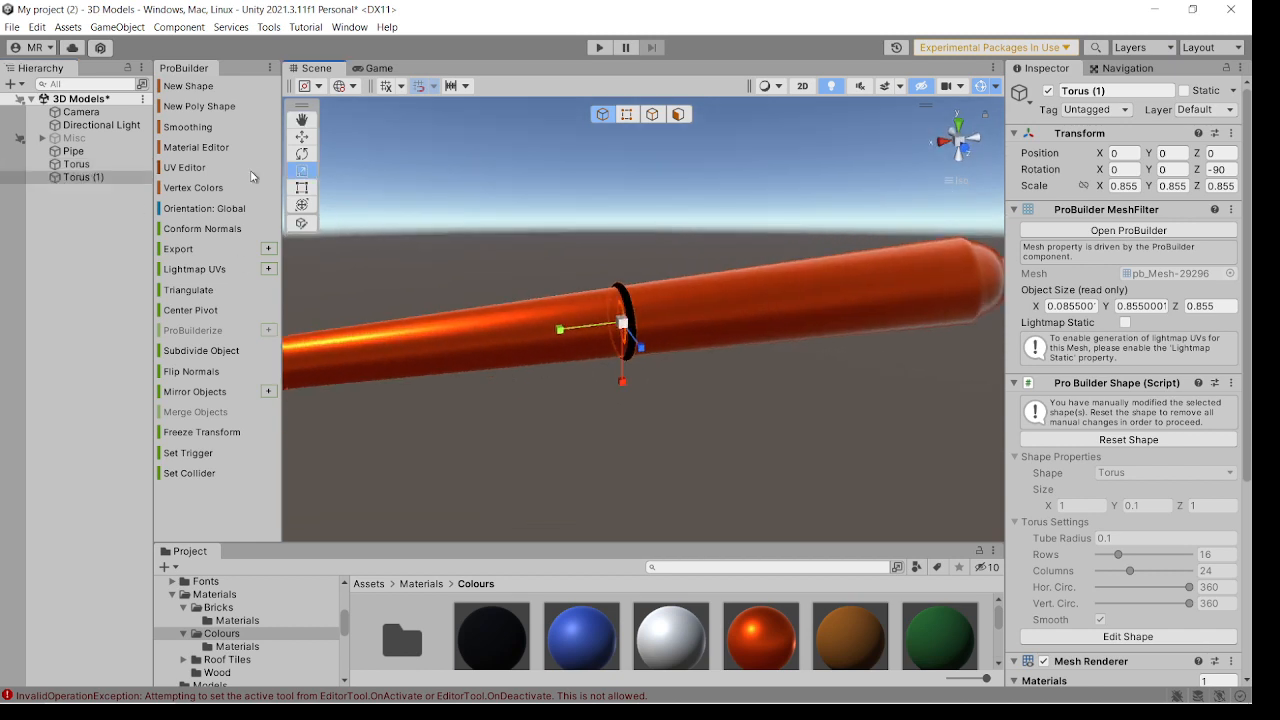
click(301, 138)
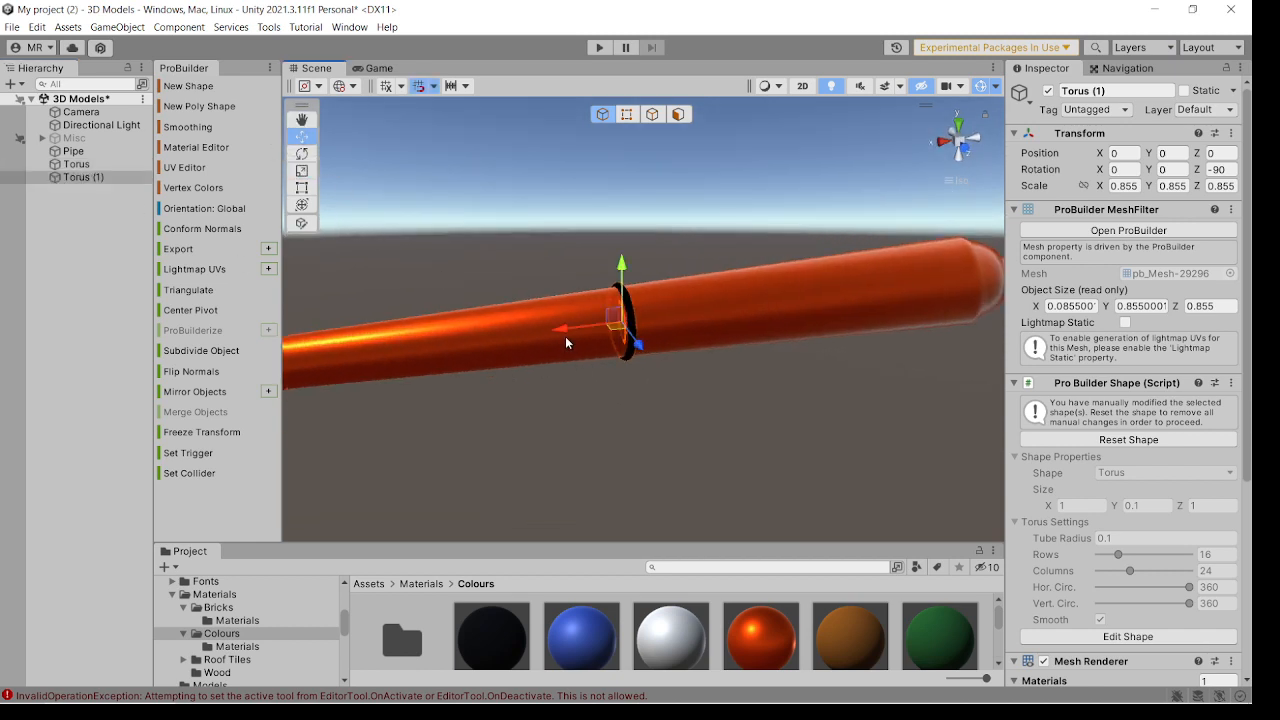
click(467, 87)
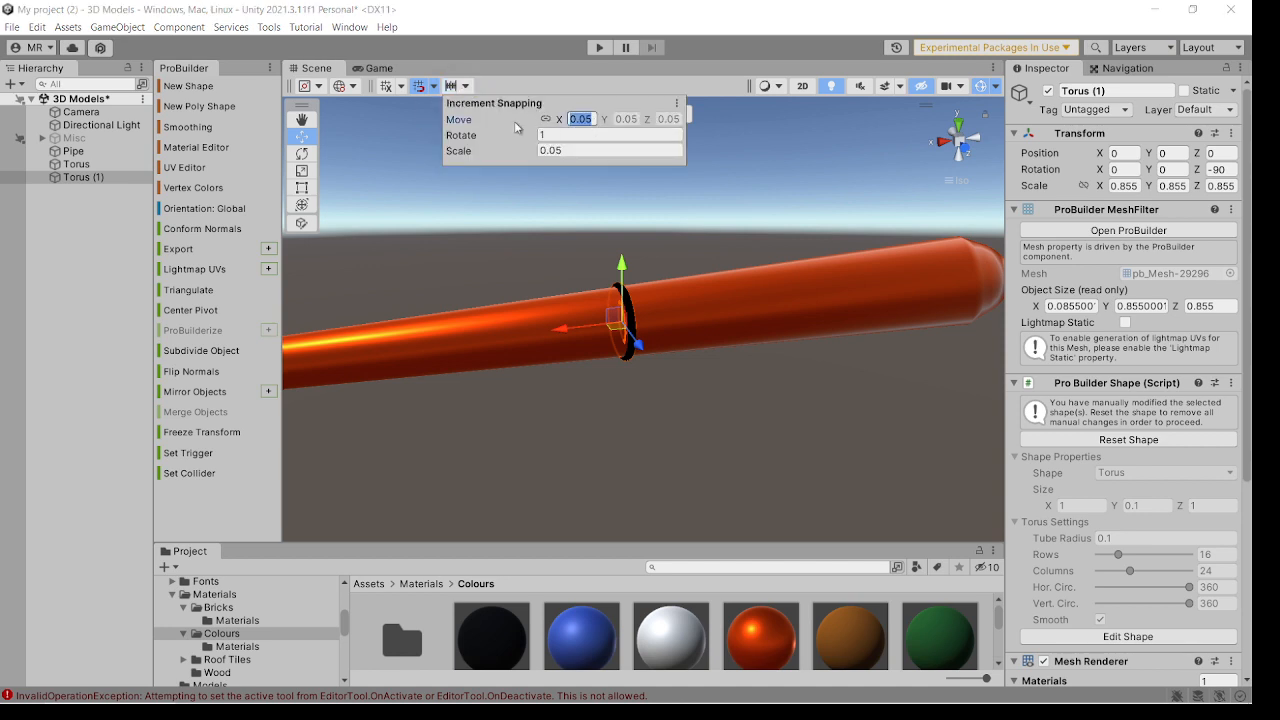
text(1)
scroll(560, 260, down, 3)
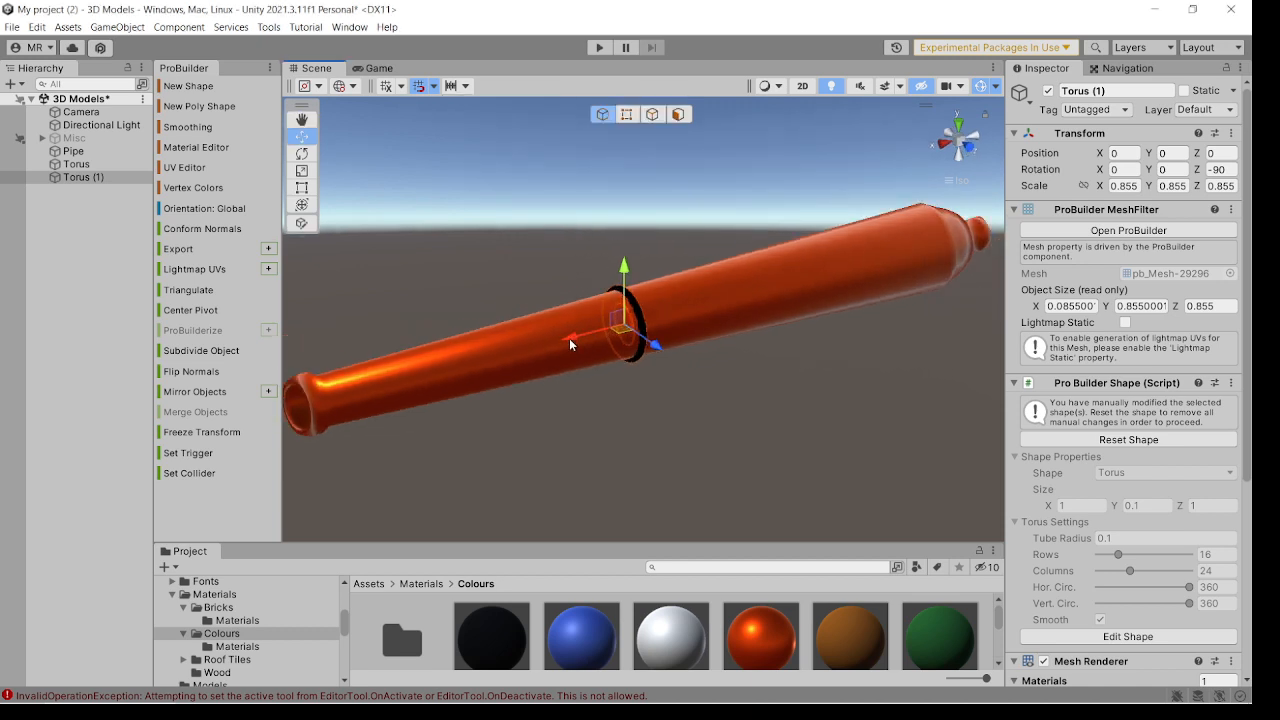
drag(570, 341, 570, 341)
drag(546, 353, 454, 375)
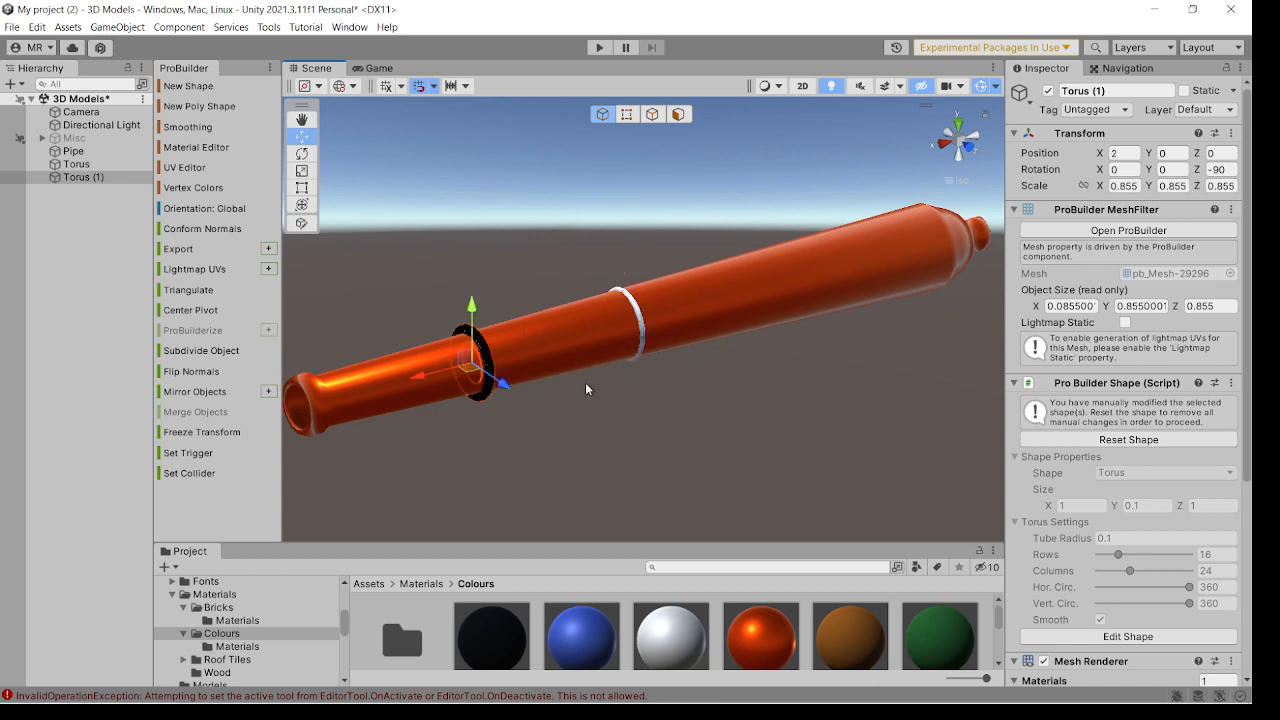
Scale the muzzle-side torus copy uniformly down to about 0.727 so it fits closely around the narrower barrel section.
right_drag(586, 383, 546, 393)
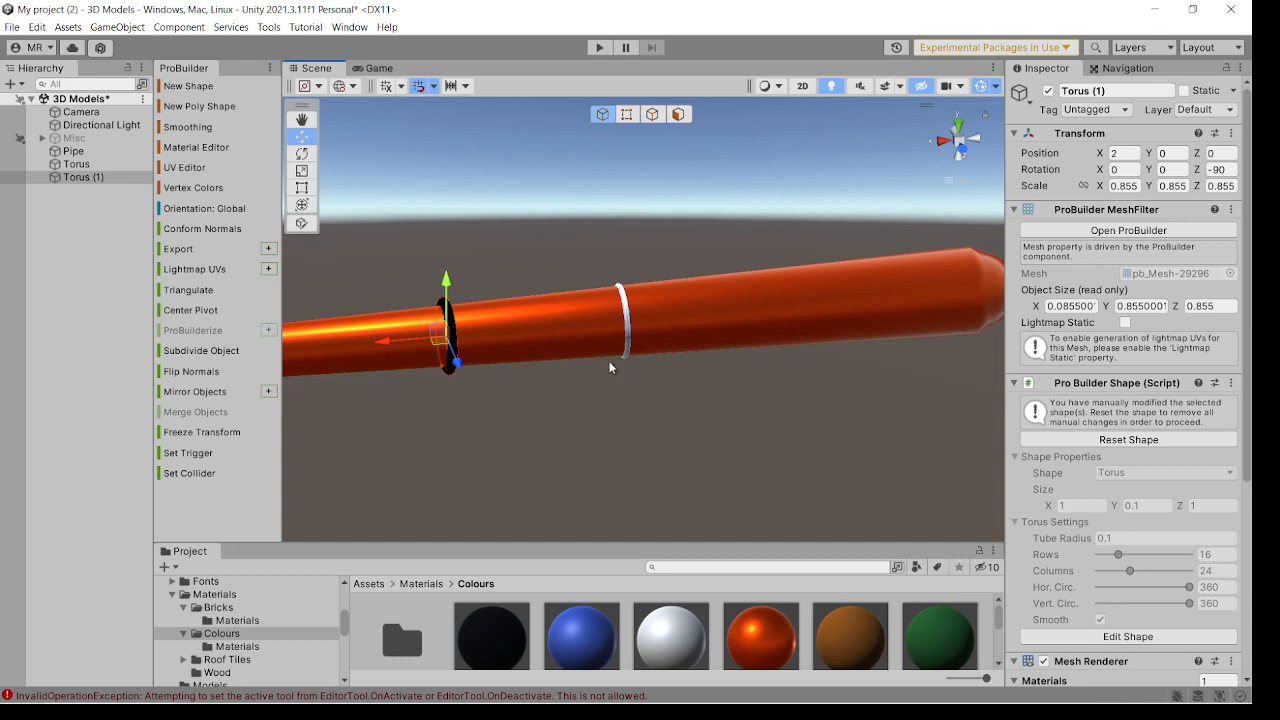
right_drag(628, 351, 658, 337)
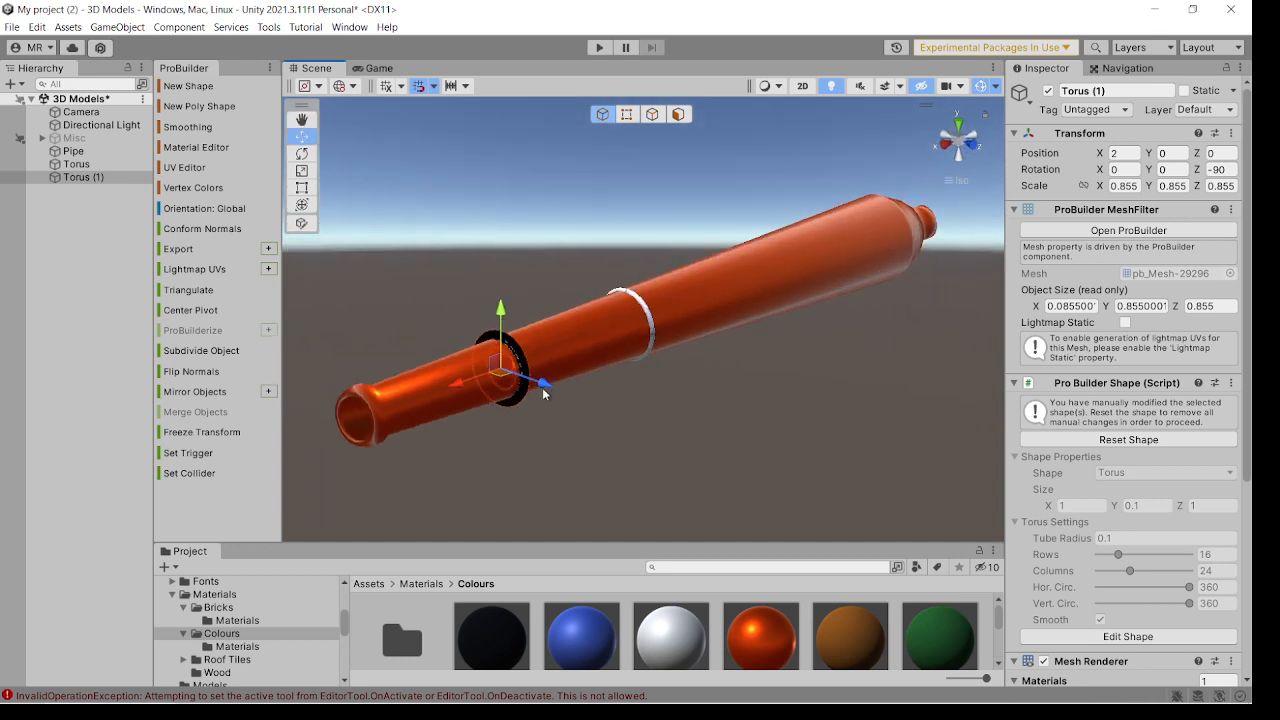
right_drag(542, 387, 592, 384)
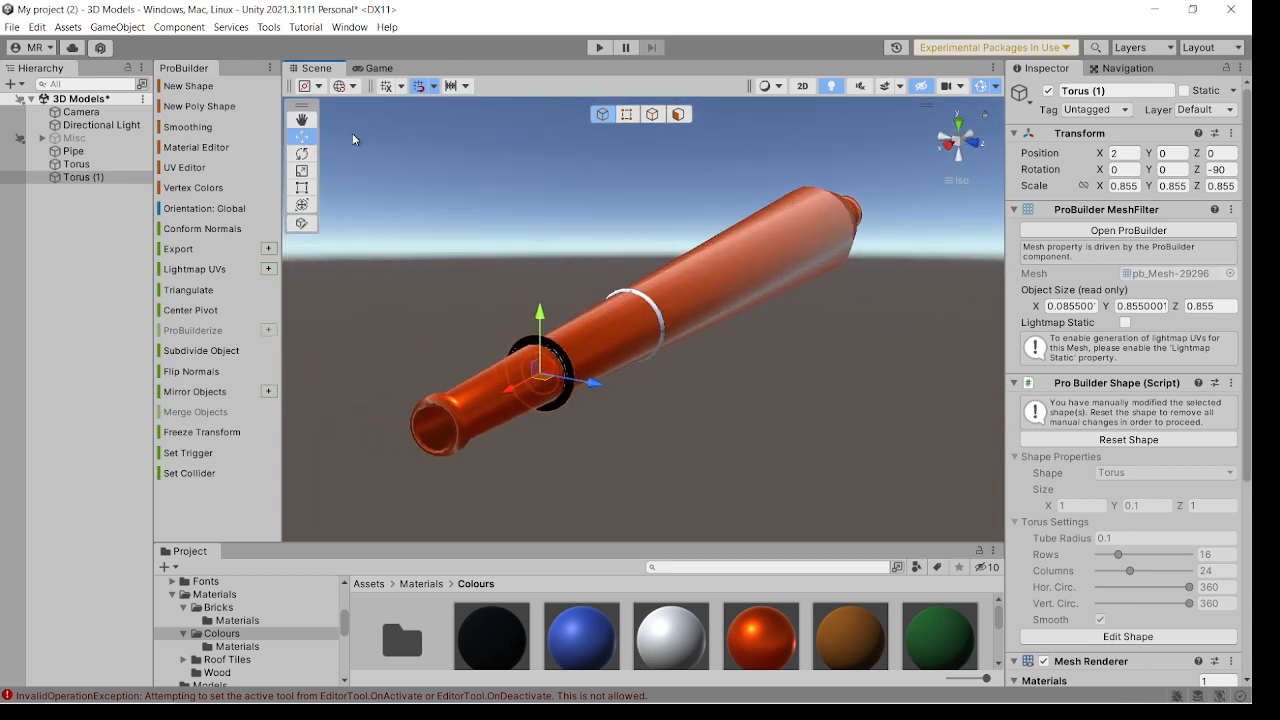
click(301, 171)
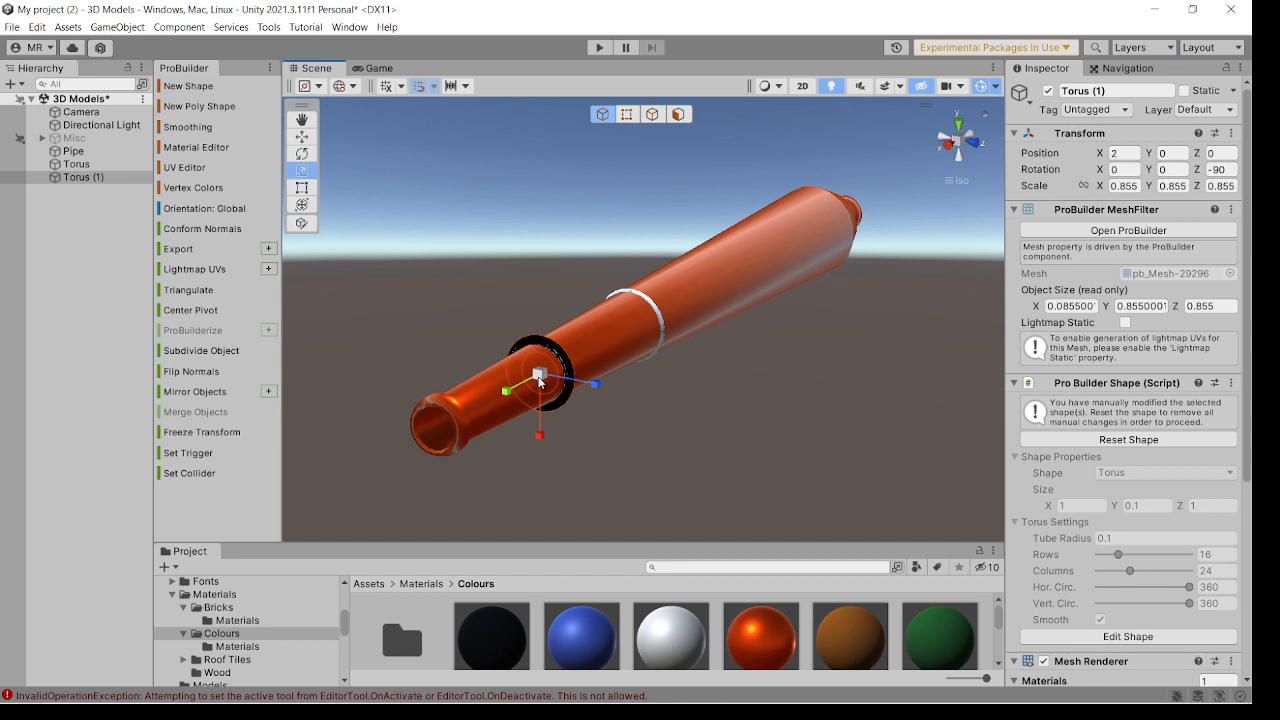
drag(540, 381, 533, 389)
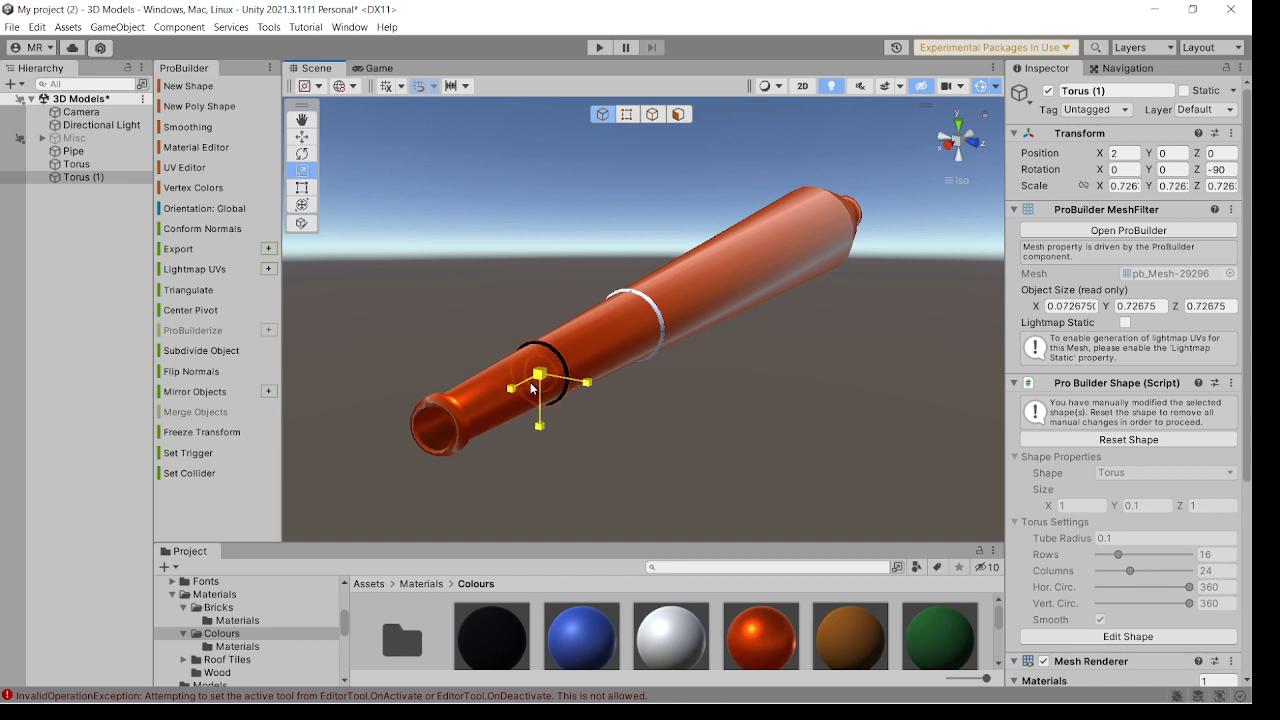
click(621, 406)
alt+drag(663, 406, 597, 340)
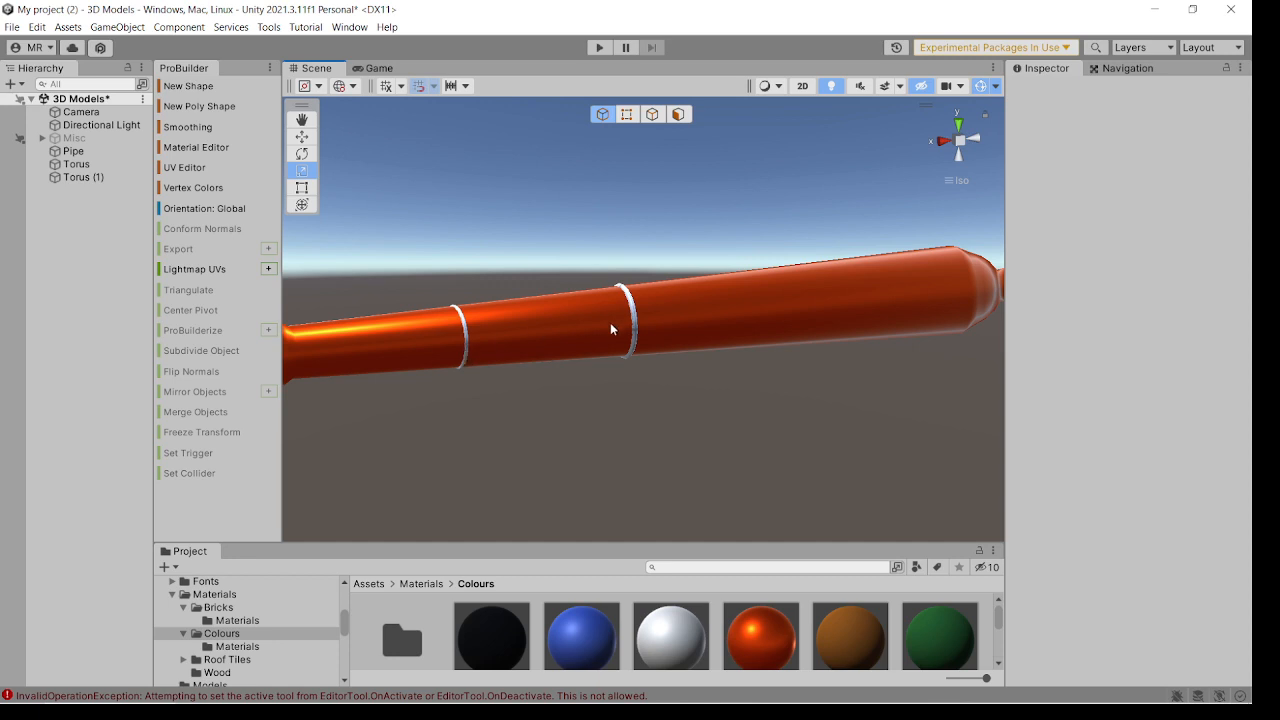
click(467, 353)
alt+drag(475, 353, 567, 352)
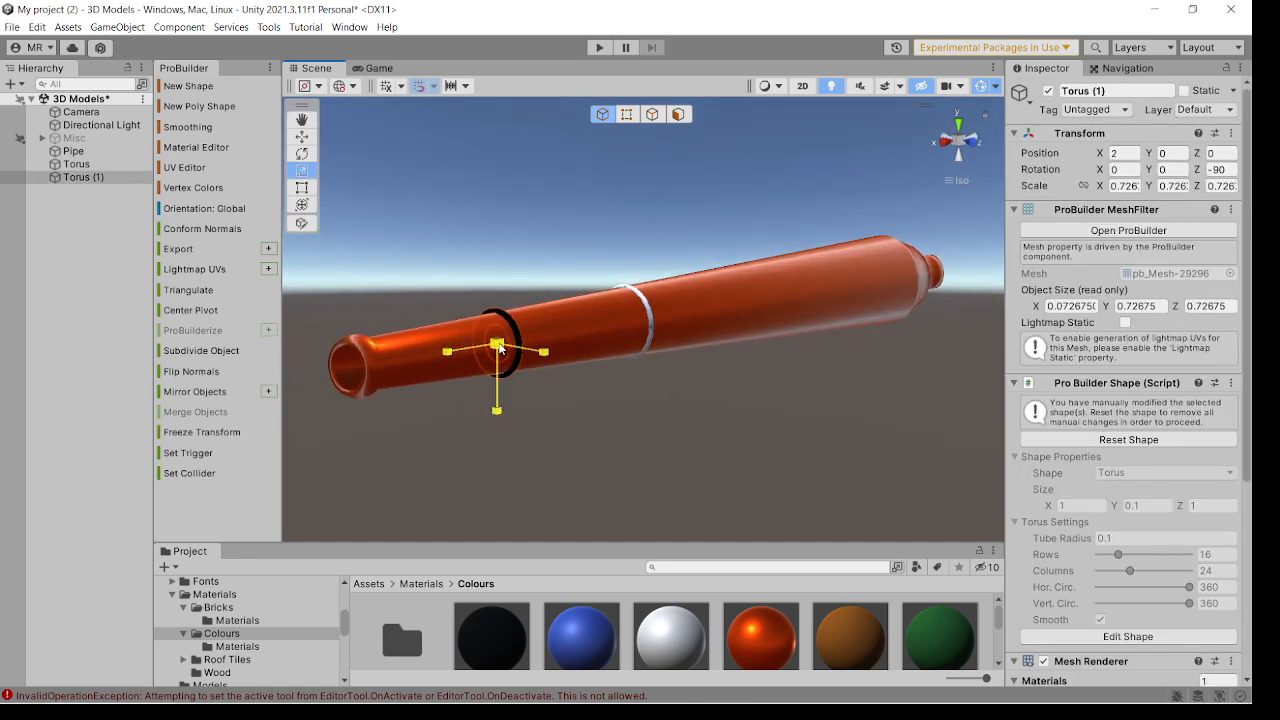
click(652, 384)
alt+drag(652, 384, 685, 366)
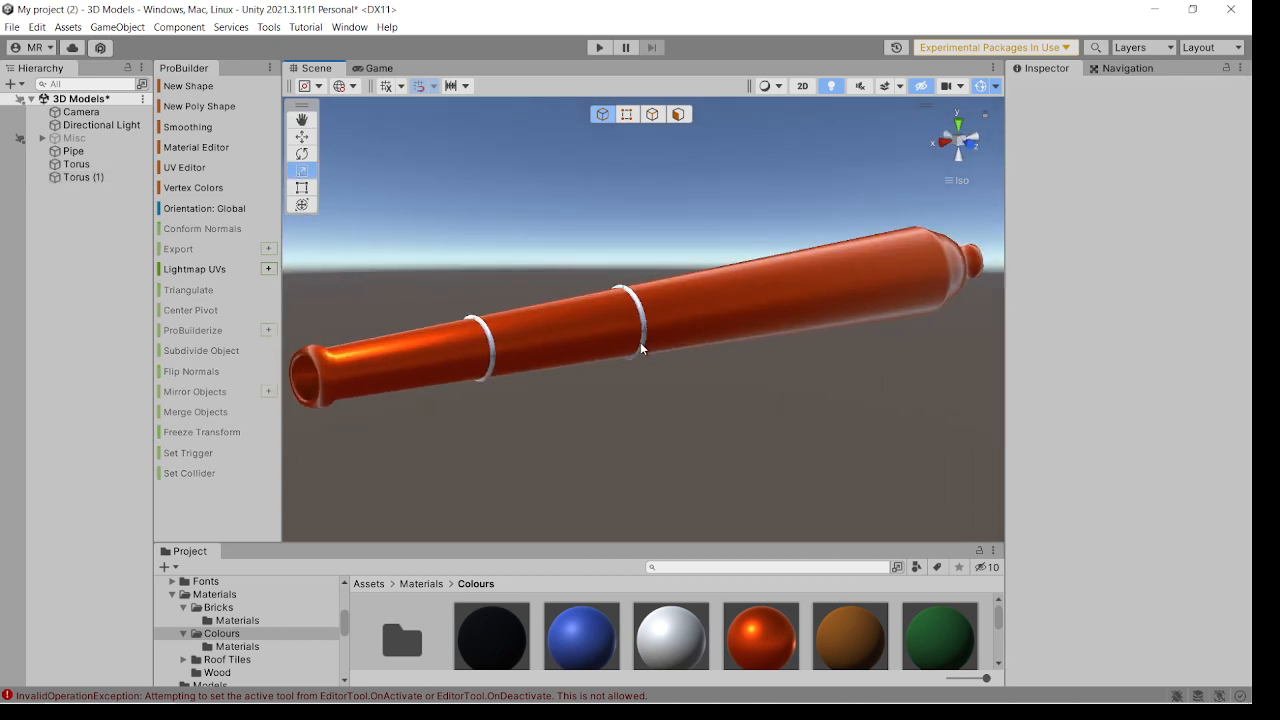
Duplicate the central torus and move the copy along the barrel toward the breech to X -2.
click(640, 342)
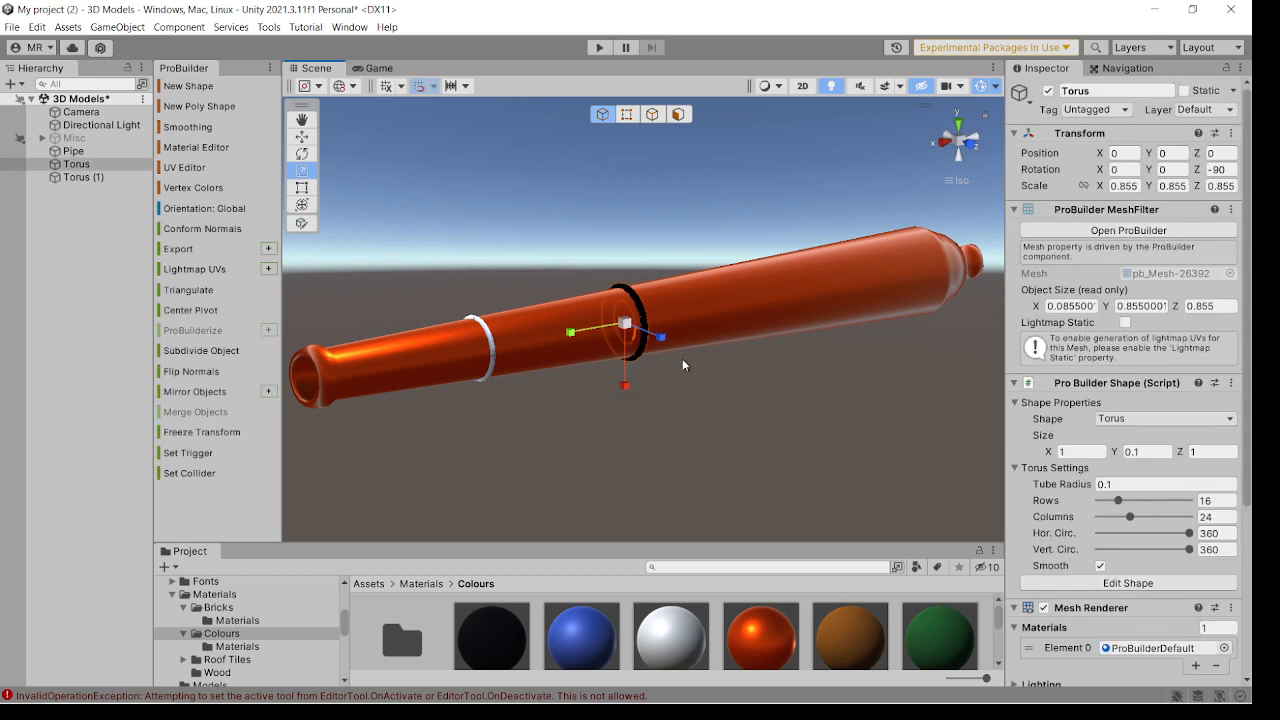
key(ctrl+d)
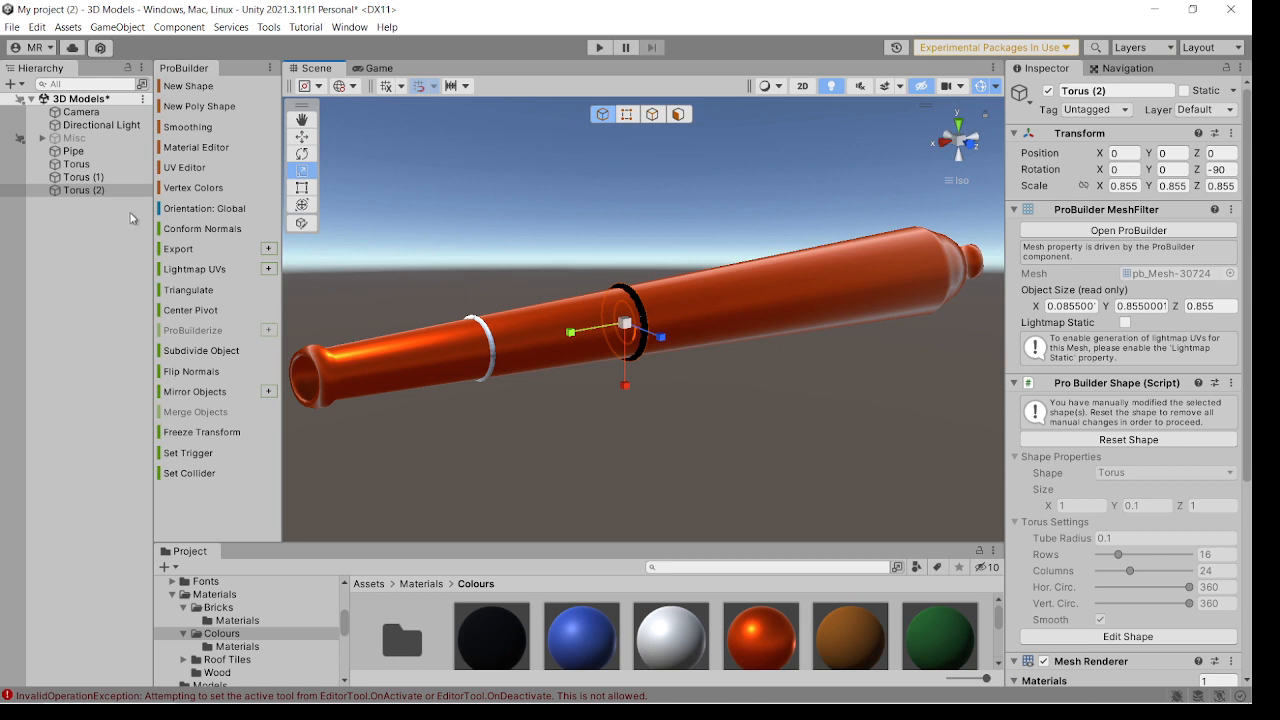
key(w)
drag(580, 331, 777, 317)
scroll(778, 327, up, 2)
right_drag(775, 328, 594, 286)
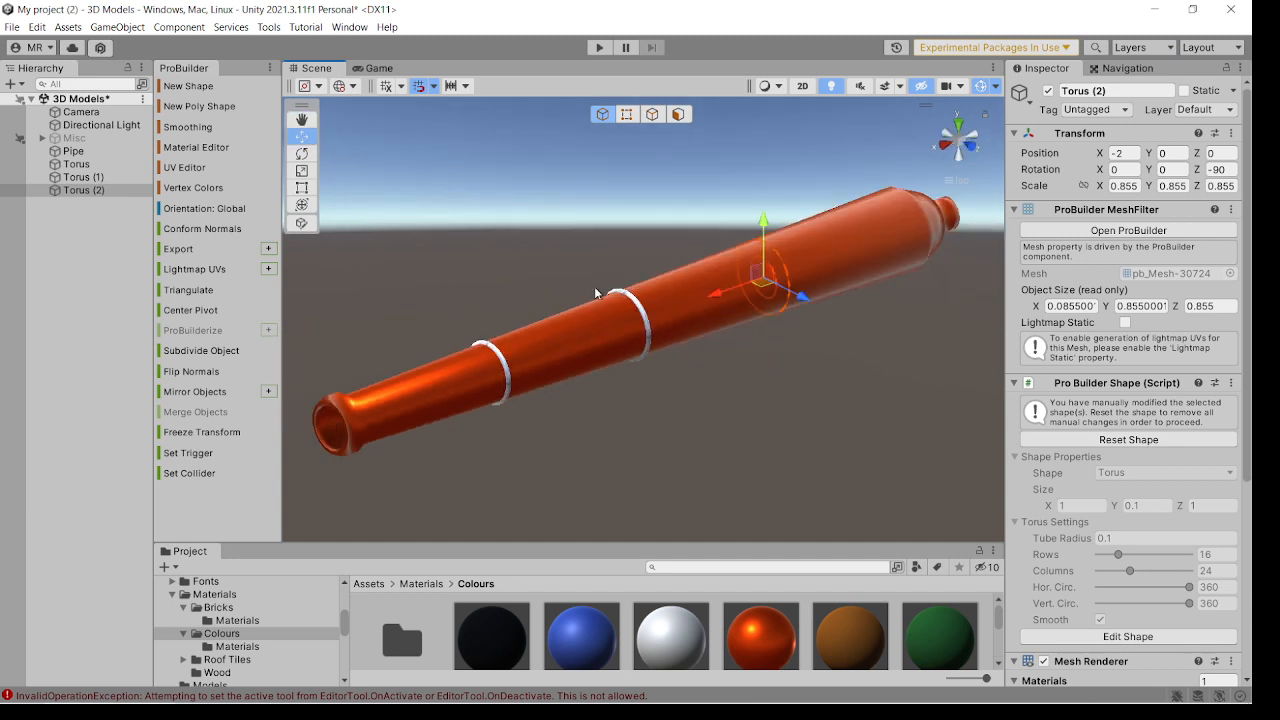
Scale the breech-side torus copy uniformly up to 0.9405 so it rings the thicker barrel section.
click(301, 170)
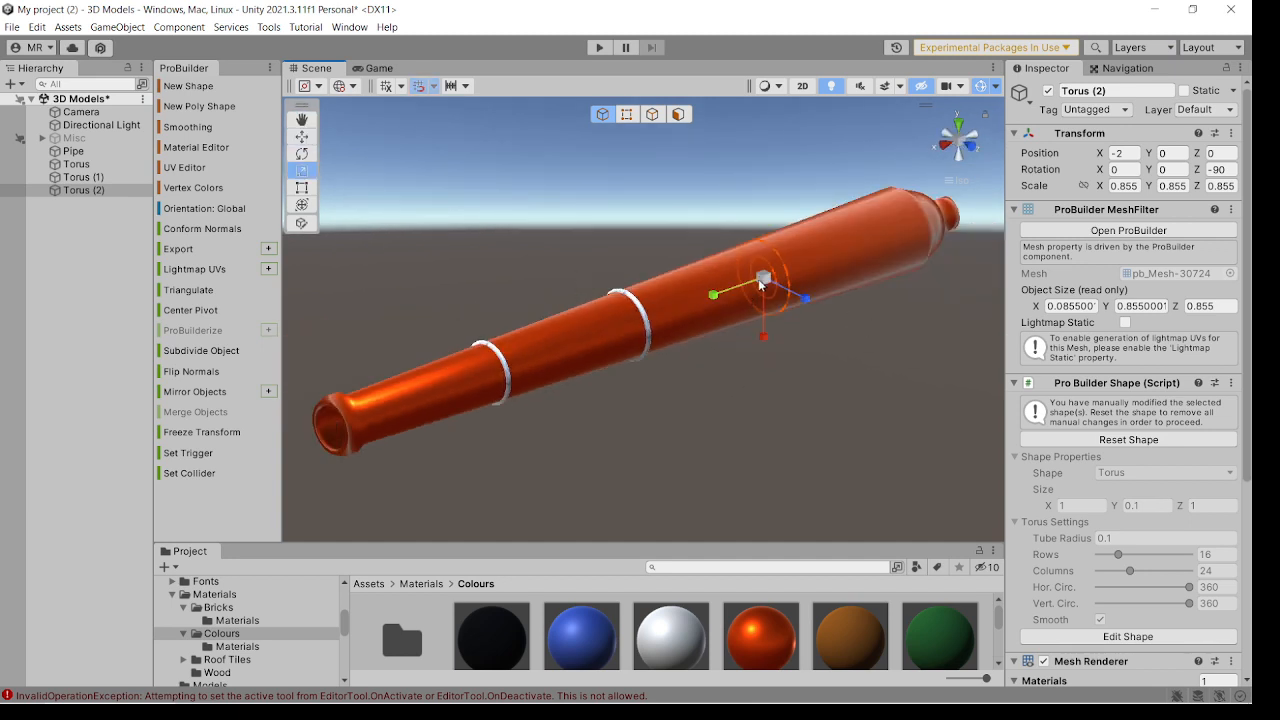
drag(760, 284, 767, 280)
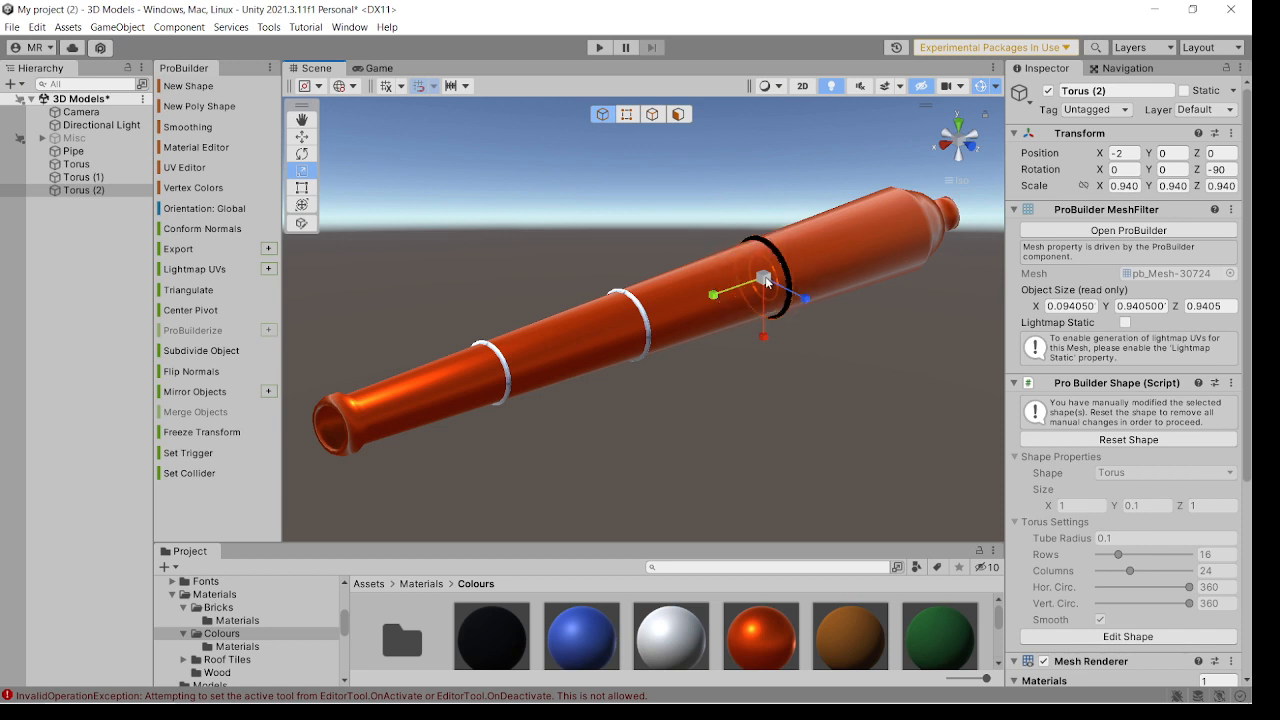
click(814, 357)
scroll(814, 357, up, 5)
right_drag(814, 357, 701, 366)
scroll(705, 349, down, 5)
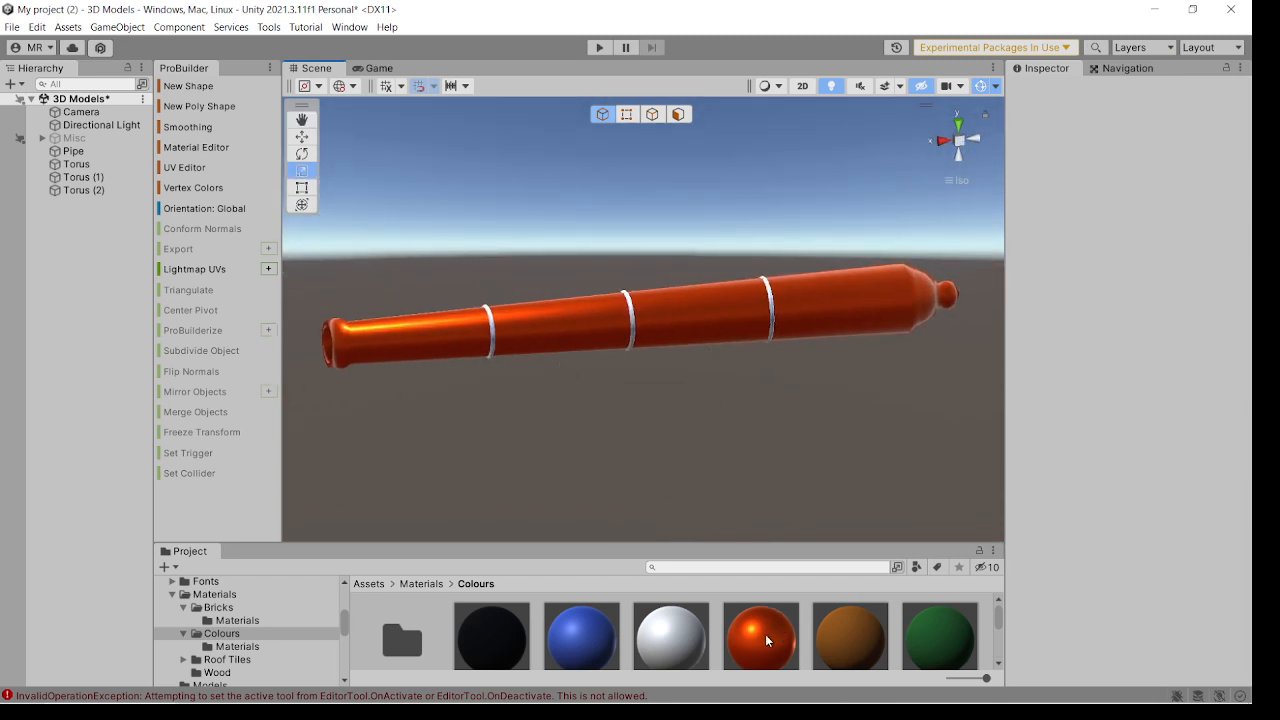
Apply the Bronze material to the three torus rings around the barrel.
drag(770, 637, 627, 349)
drag(793, 648, 771, 347)
drag(771, 337, 729, 490)
scroll(766, 322, up, 5)
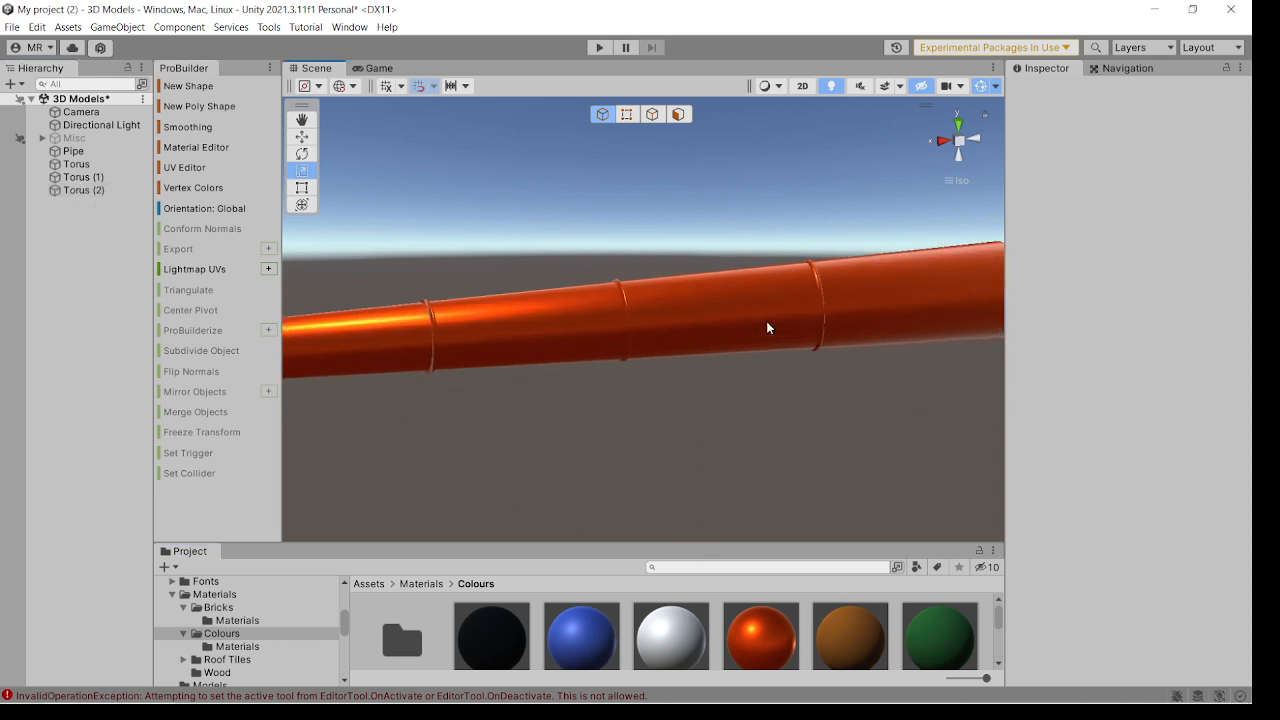
right_drag(766, 322, 630, 379)
scroll(626, 418, down, 5)
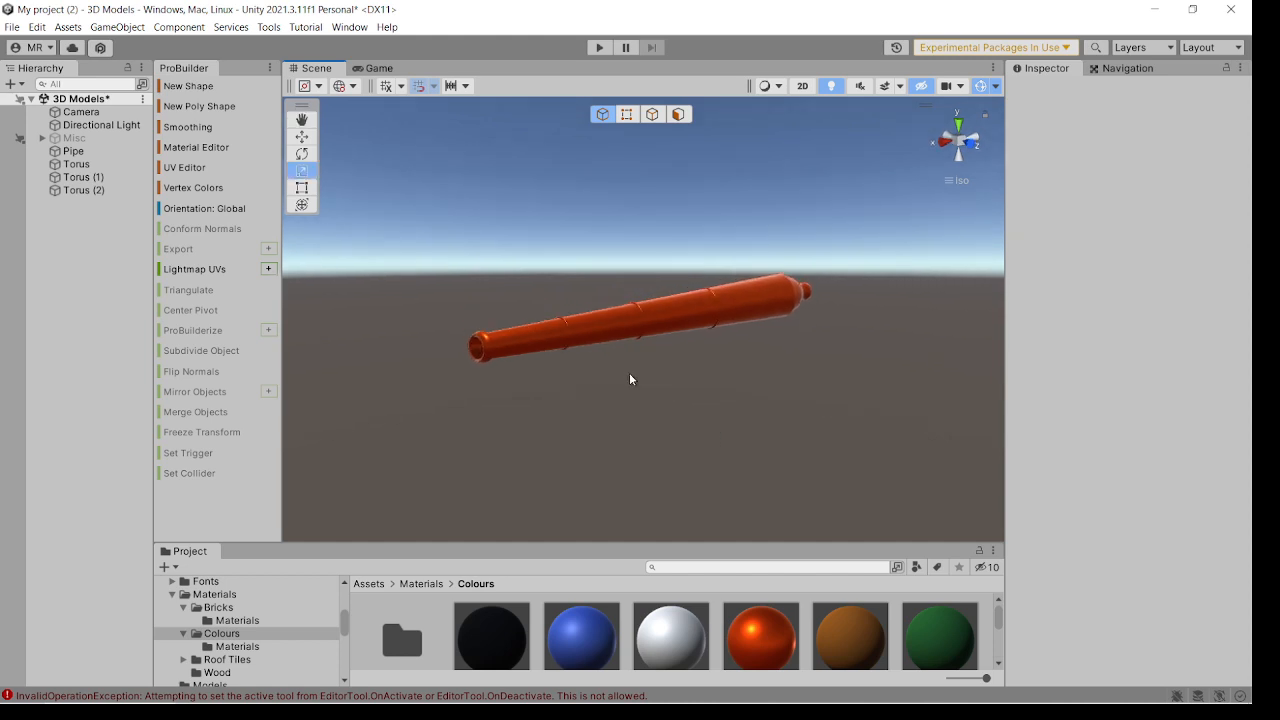
right_drag(789, 380, 291, 367)
scroll(583, 370, up, 8)
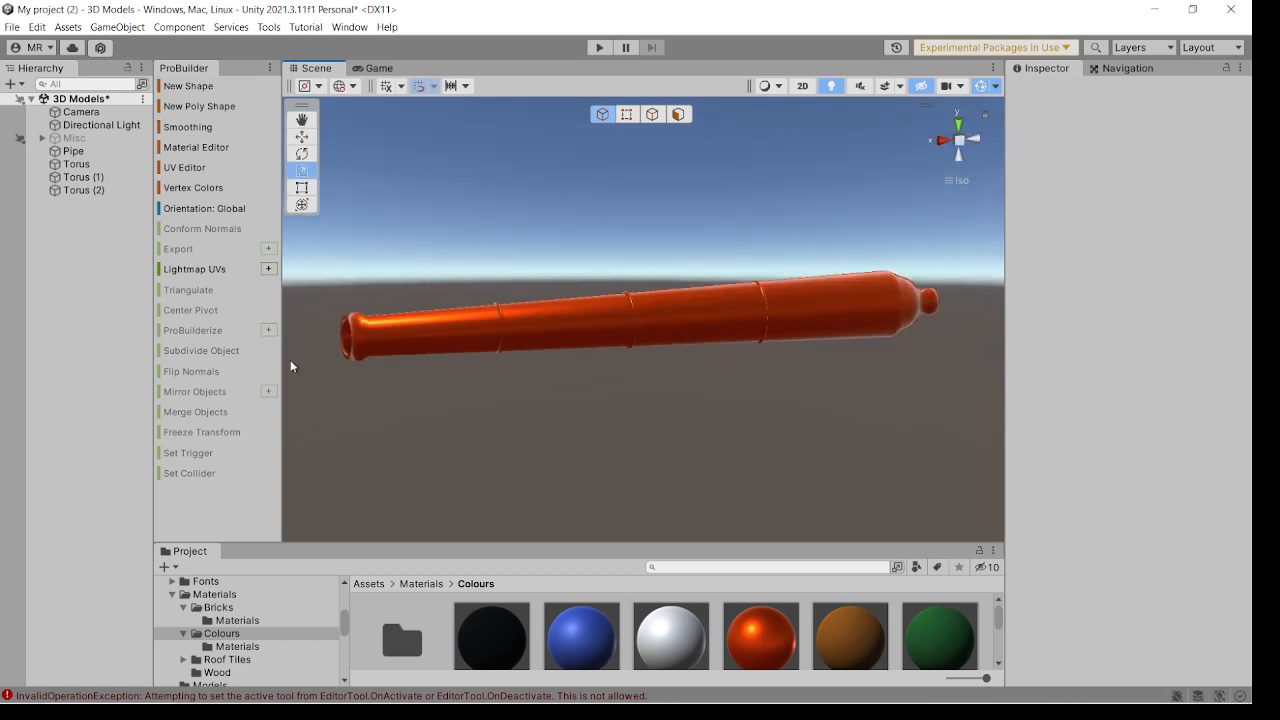
Make all three torus objects children of the Pipe and collapse its hierarchy.
click(83, 166)
shift+click(85, 177)
shift+click(98, 190)
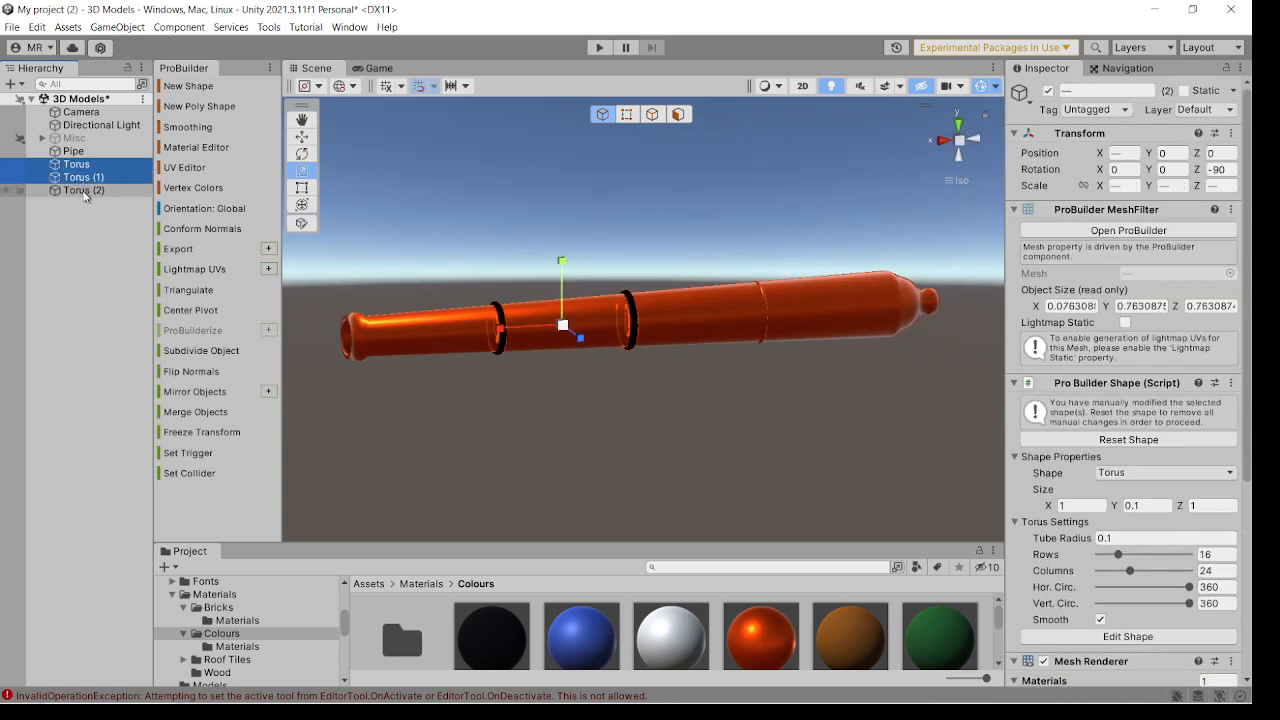
drag(97, 181, 75, 152)
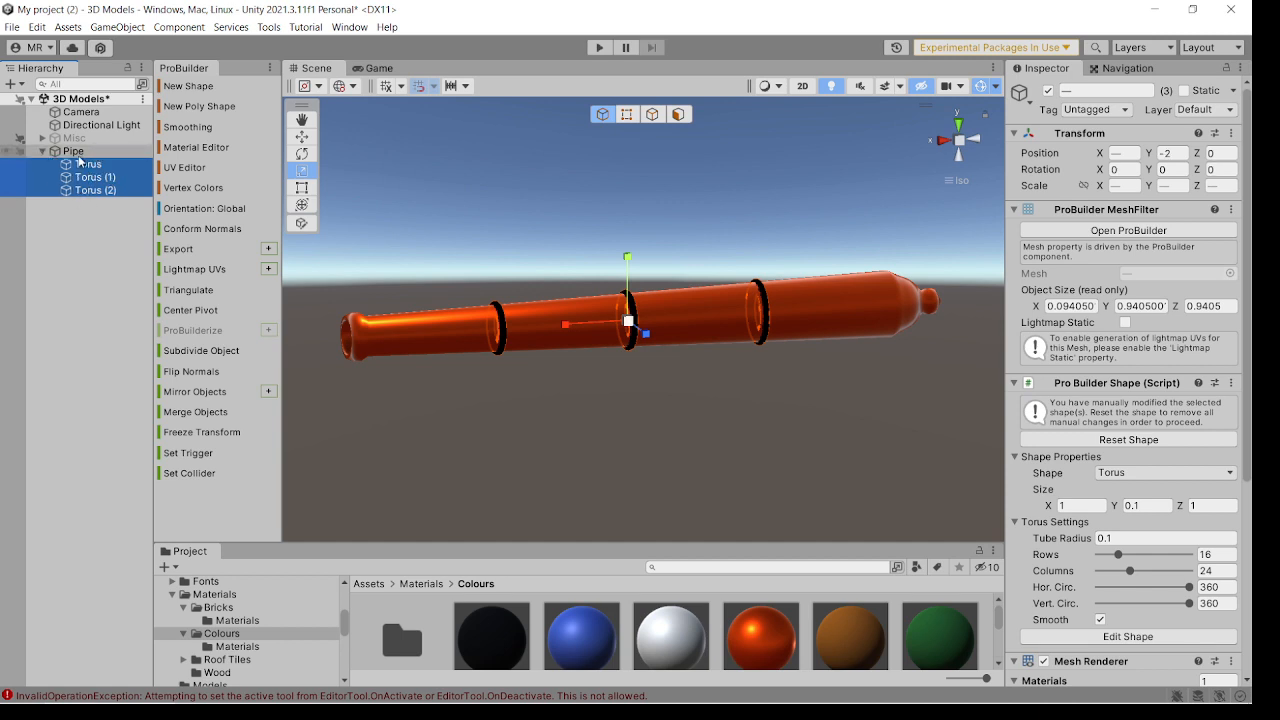
click(42, 151)
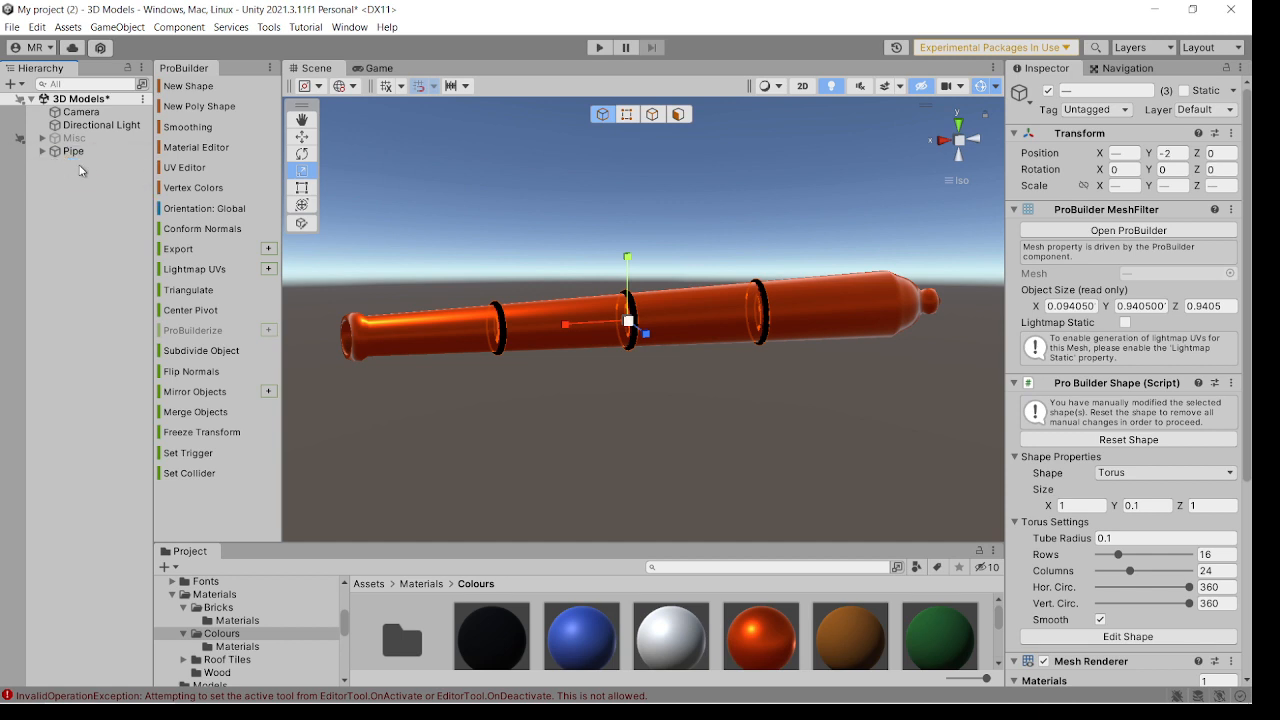
click(86, 150)
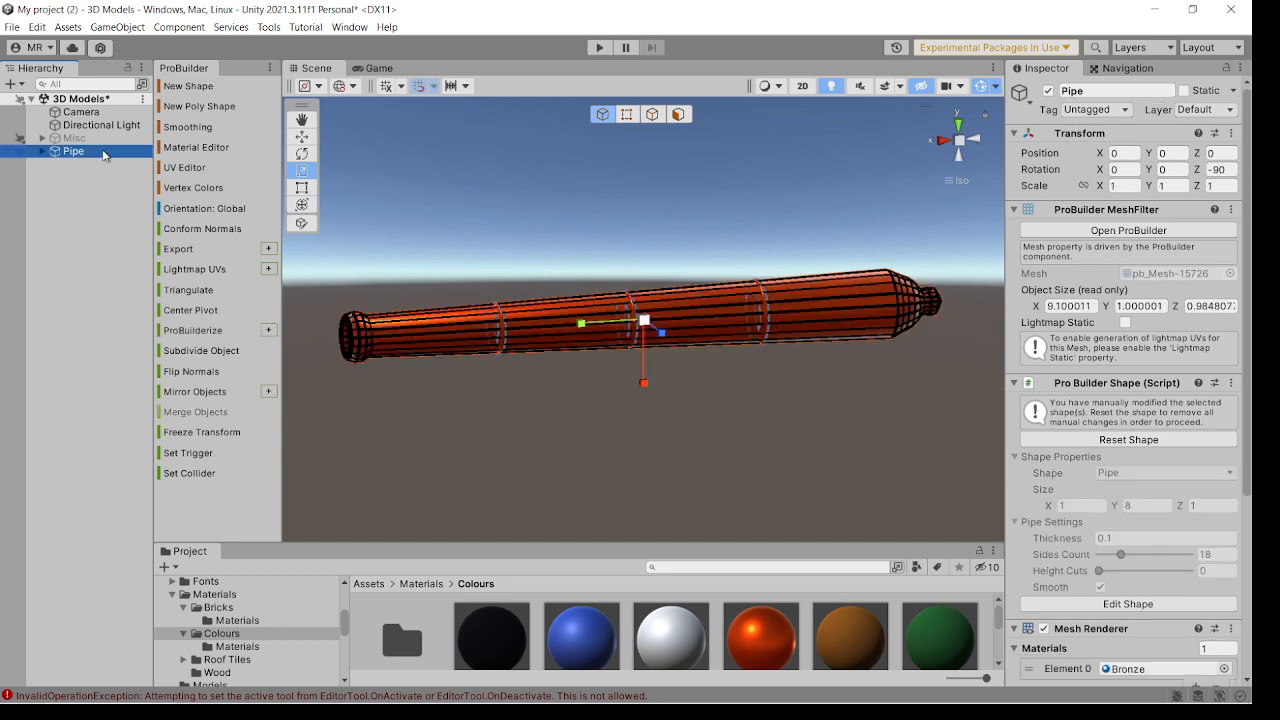
Inspect the bronze barrel and its three rings from several angles and browse the available colour materials.
alt+drag(472, 389, 691, 377)
click(577, 425)
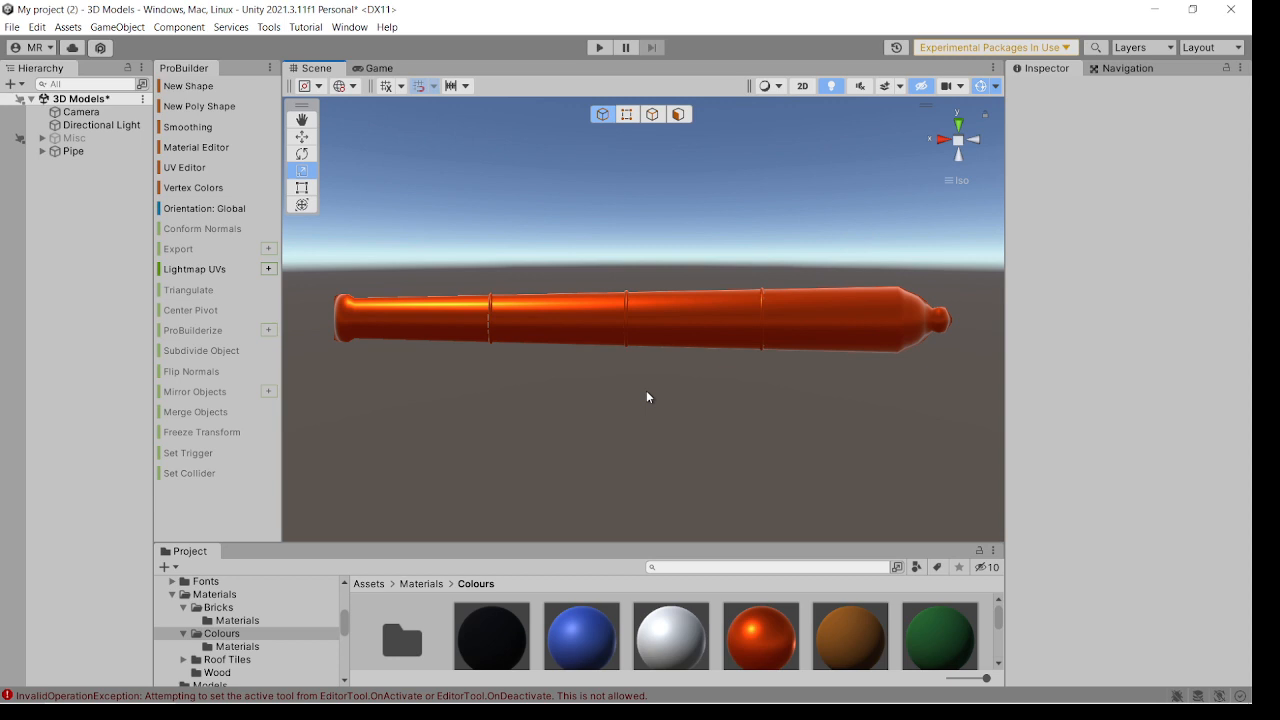
alt+drag(611, 417, 697, 440)
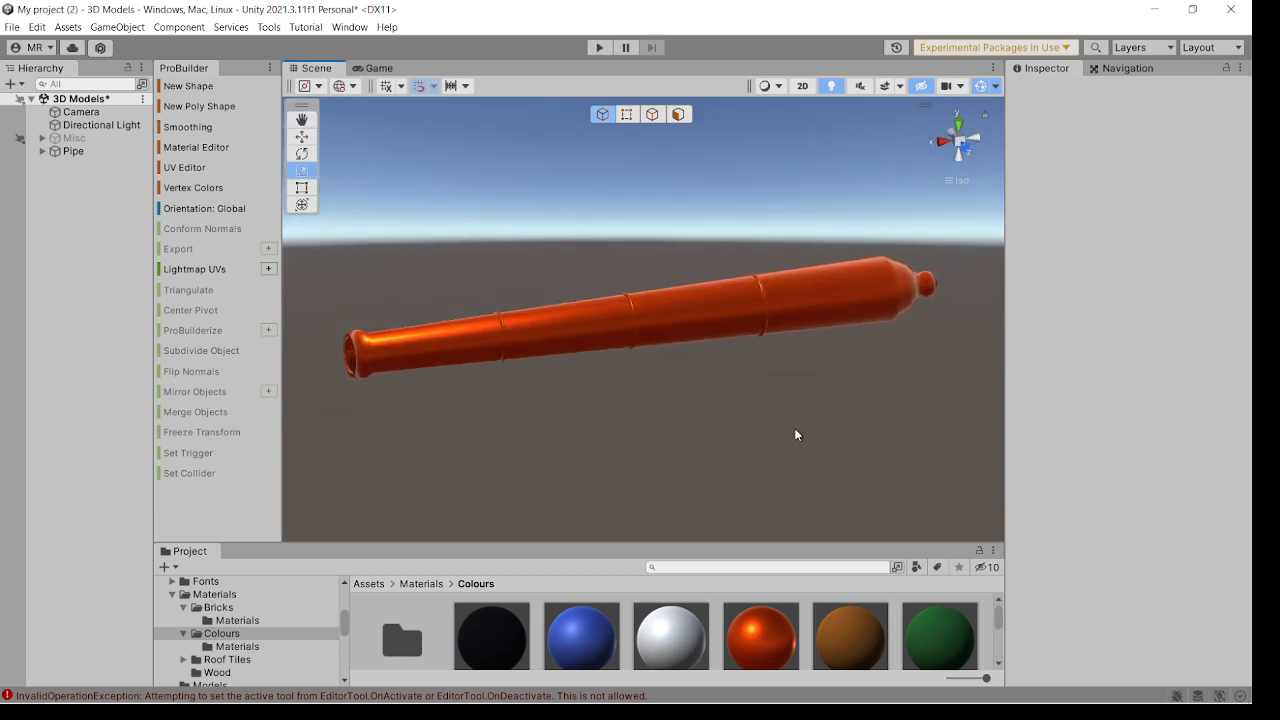
alt+drag(797, 434, 697, 397)
scroll(676, 376, up, 6)
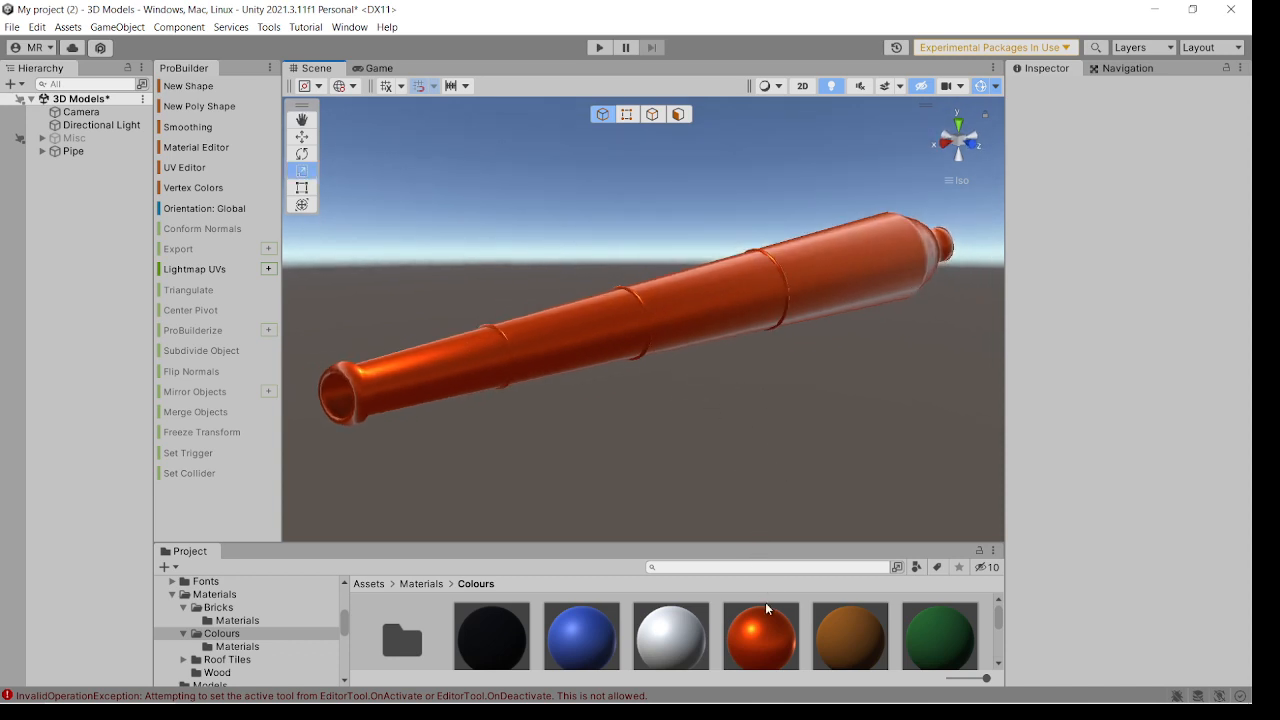
scroll(765, 604, down, 1)
alt+drag(669, 426, 734, 428)
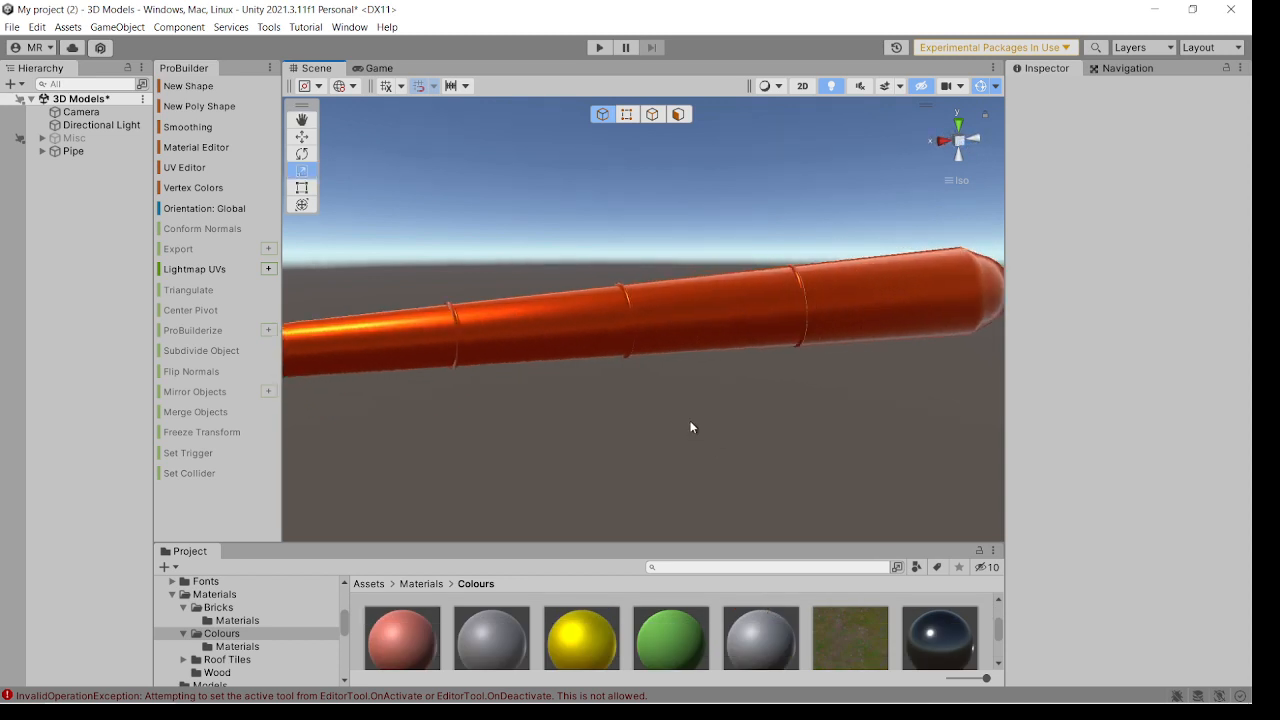